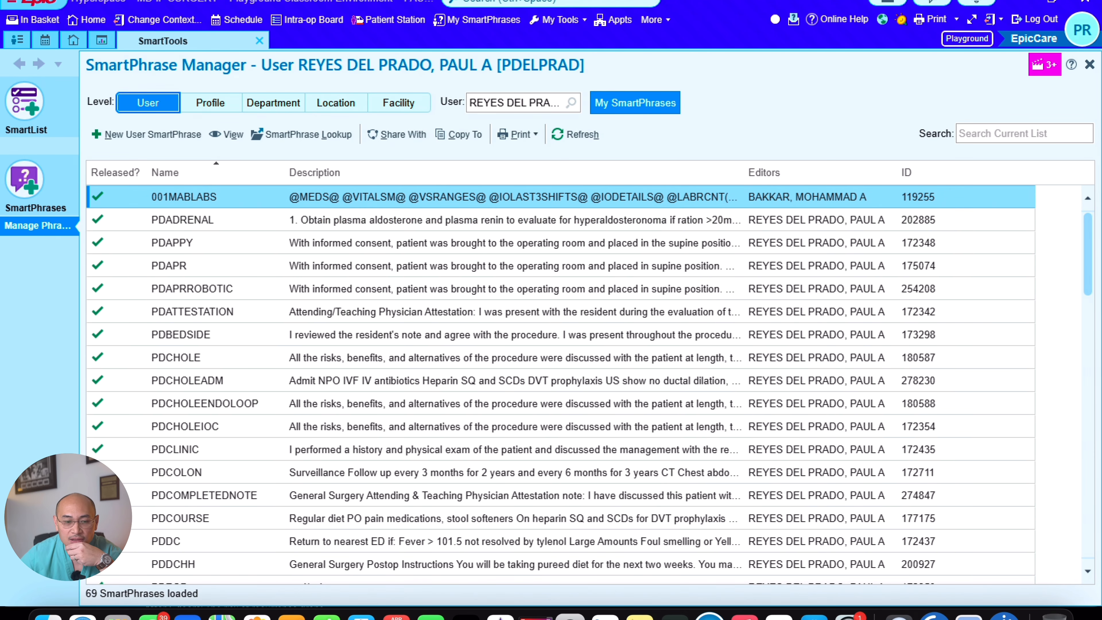
- Open the chart of the second patient in the Surgical/Trauma/Prog list and start a new note
left_click(16, 40)
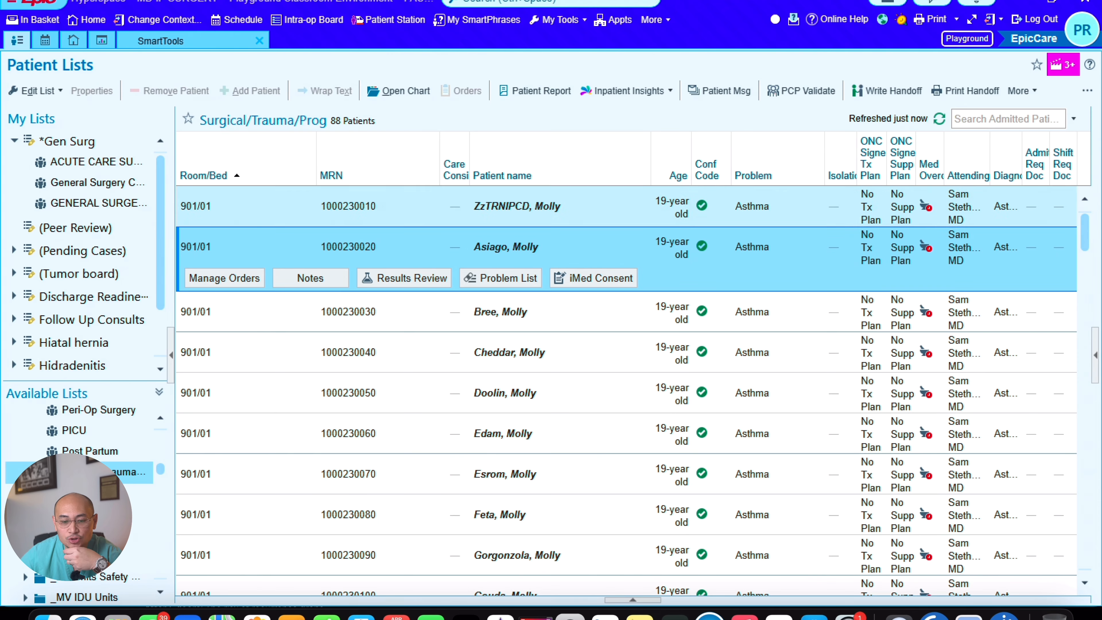
double_click(507, 247)
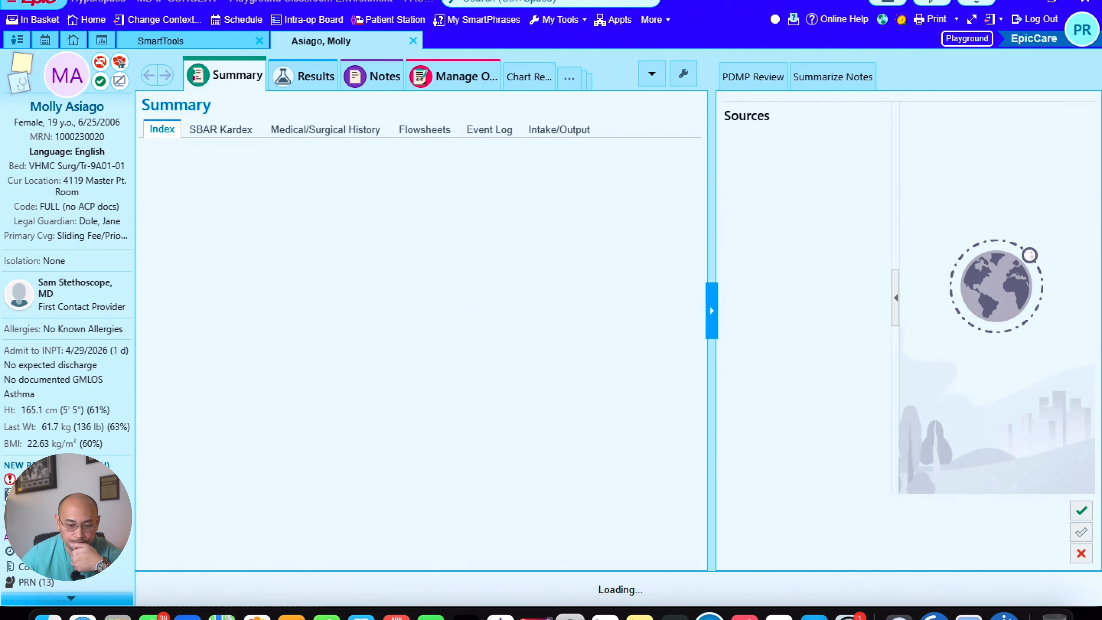
left_click(376, 76)
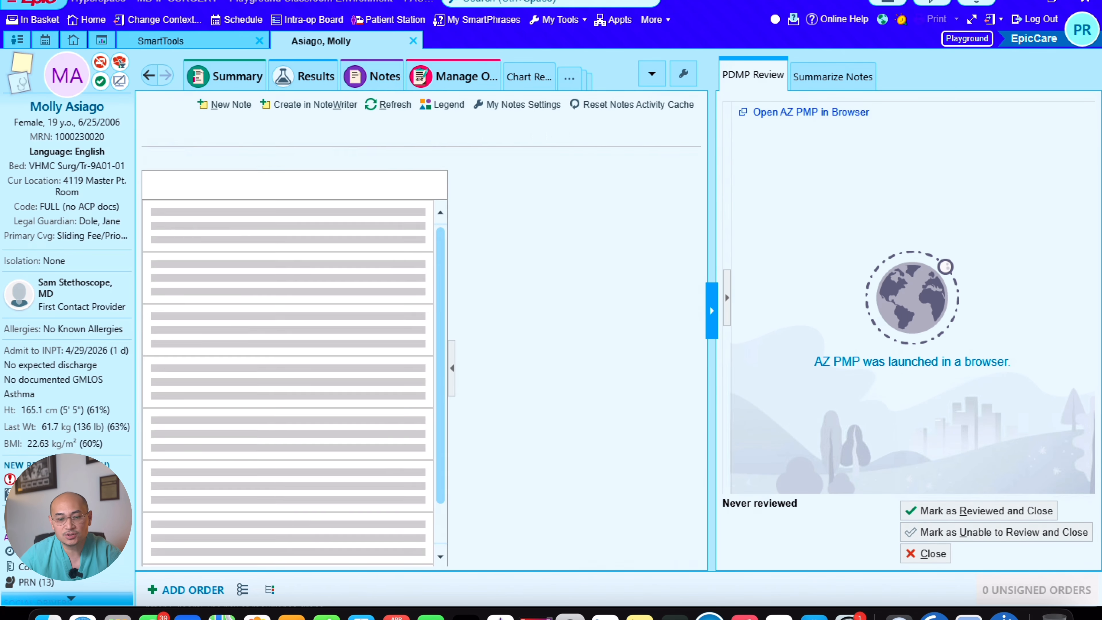
left_click(230, 105)
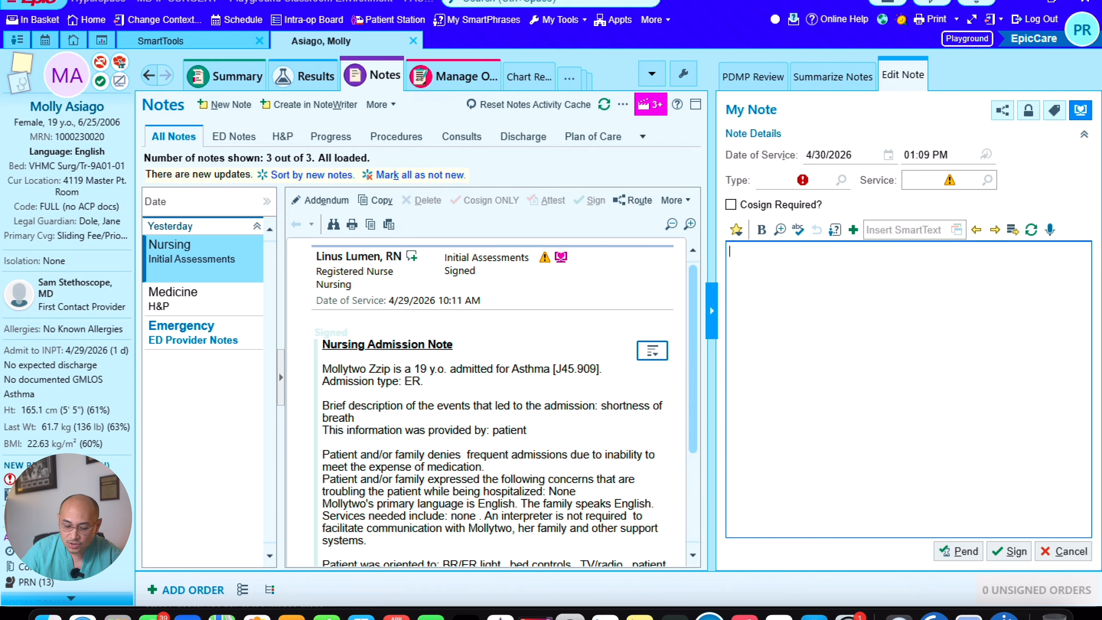
- Insert the PDCOURSE SmartPhrase into the note with blank lines above it, and clear the note's text
type(".pd")
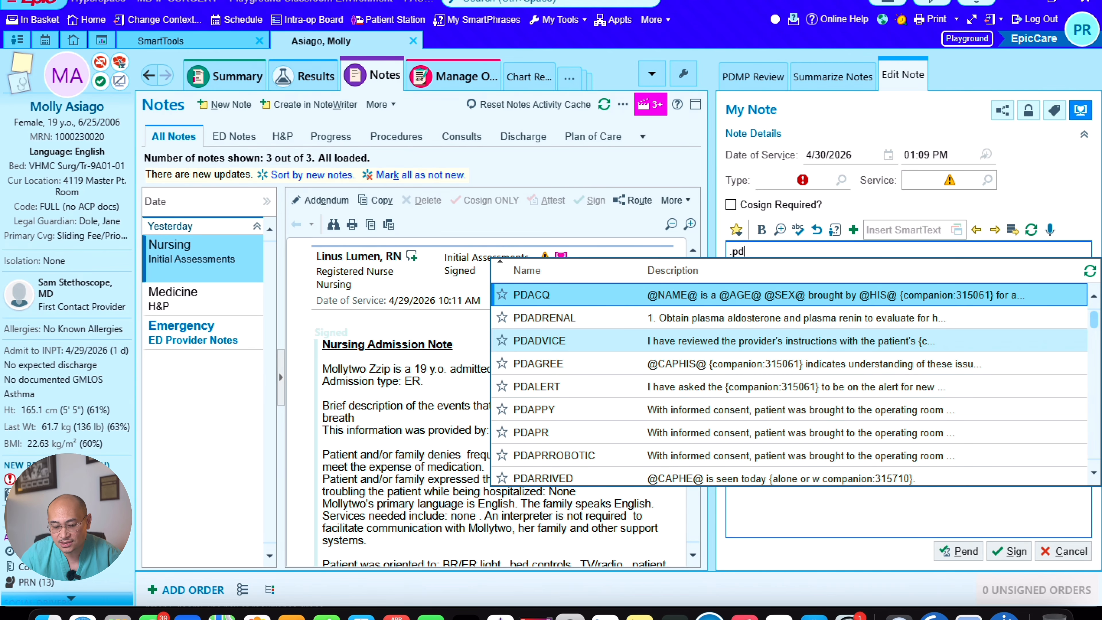
type("cou")
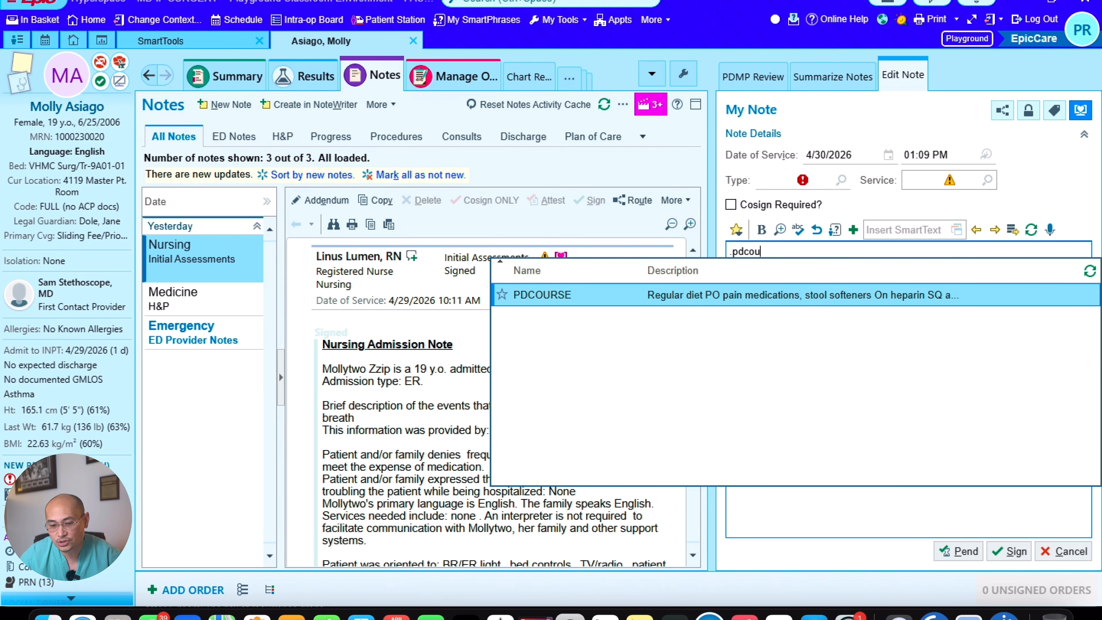
key("Return")
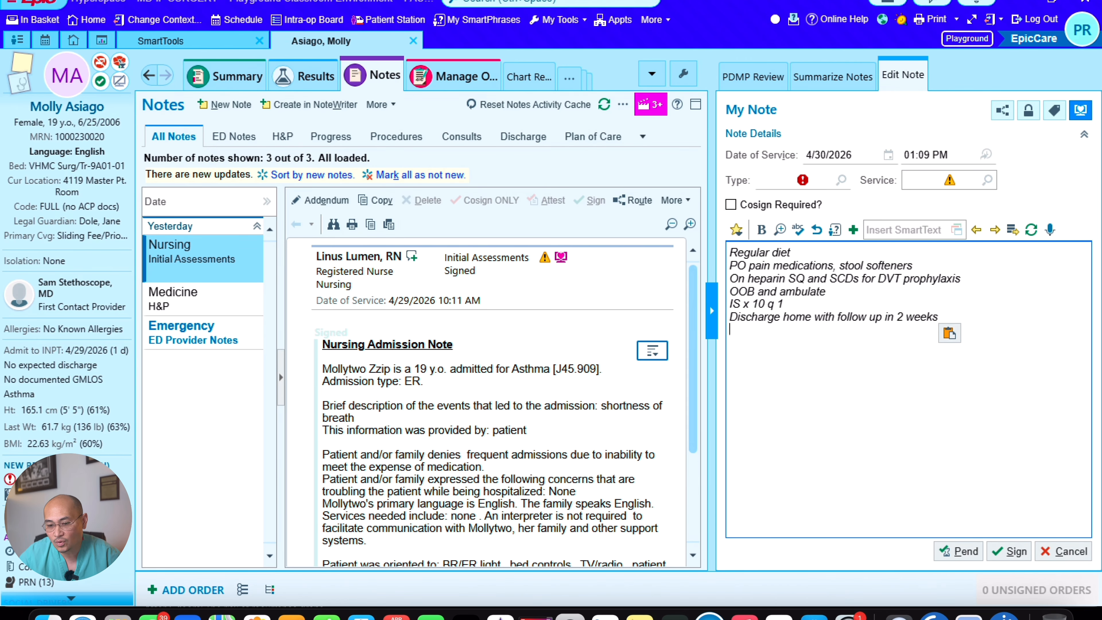
key("Return")
key("Return")
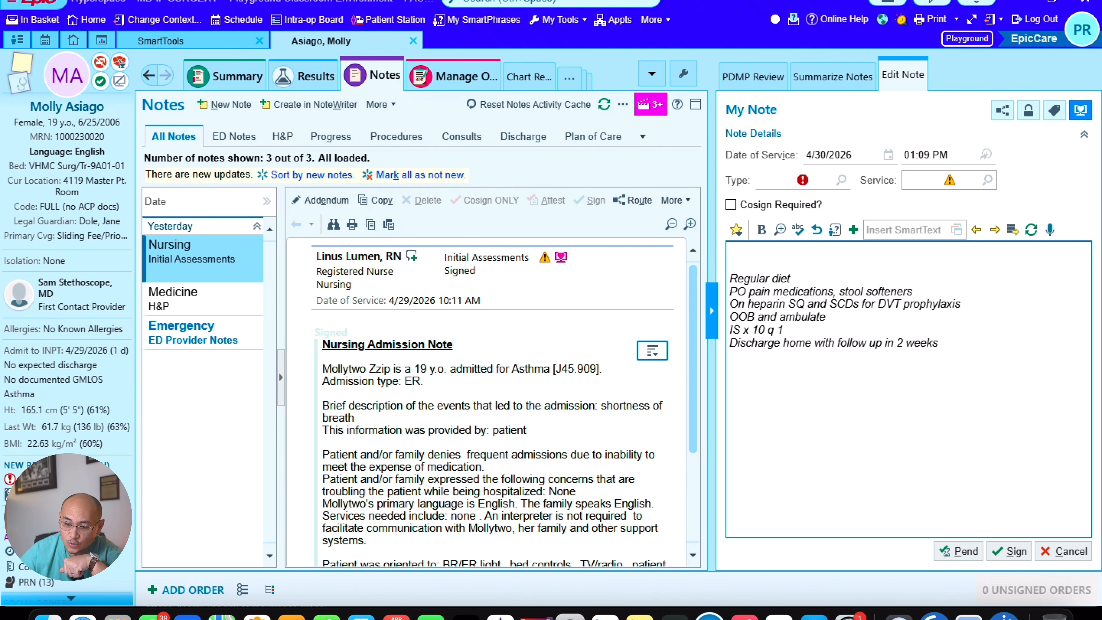
key("ctrl+a")
key("Delete")
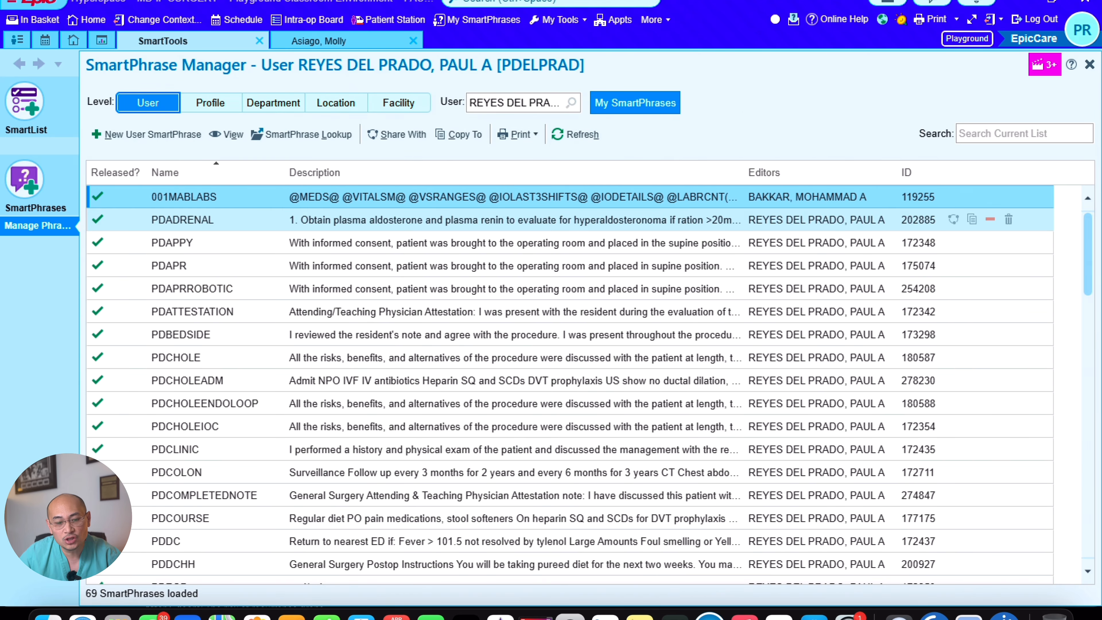
- Open the PDADRENAL user SmartPhrase from the SmartPhrase Manager to review its text
left_click(382, 220)
double_click(382, 219)
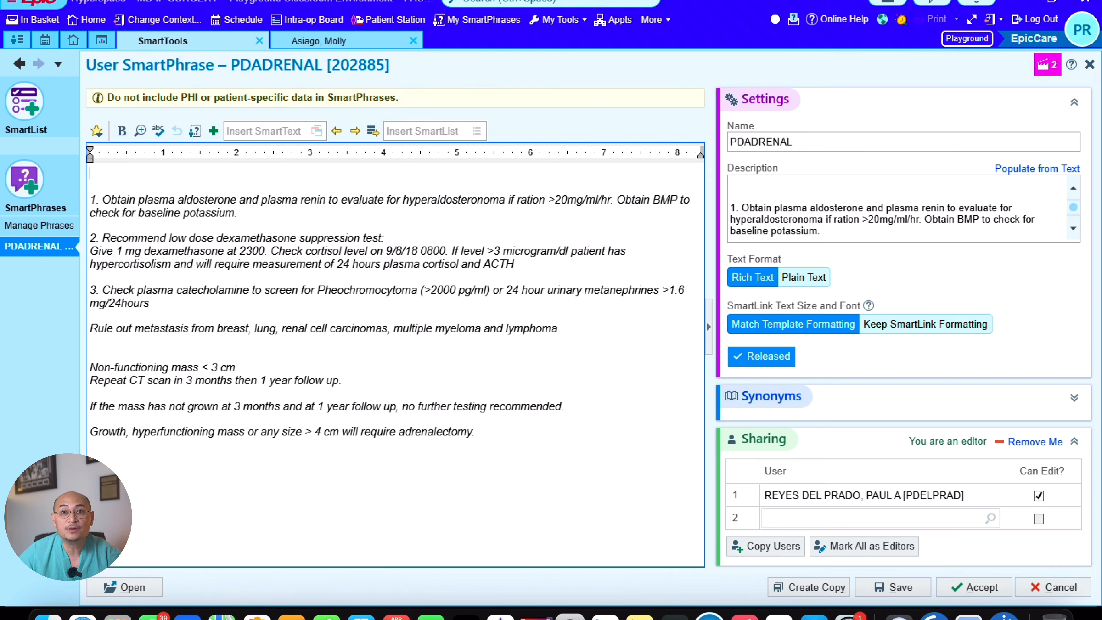
- Insert the PDADRENAL SmartPhrase into the patient's note, review the text, and clear the note
left_click(321, 41)
left_click(731, 252)
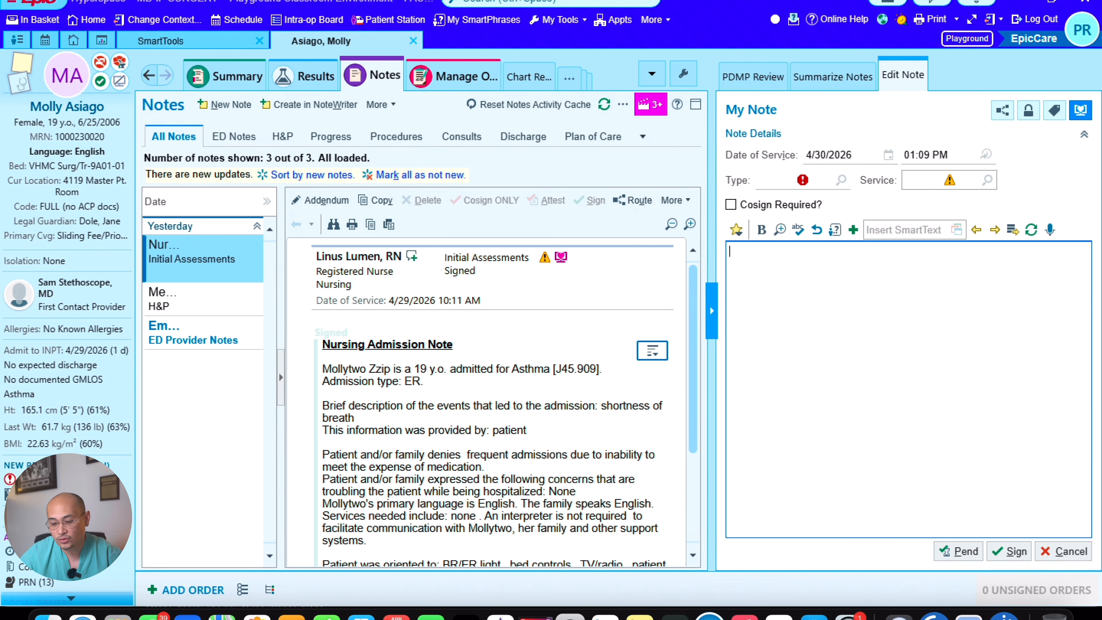
type(".pdad")
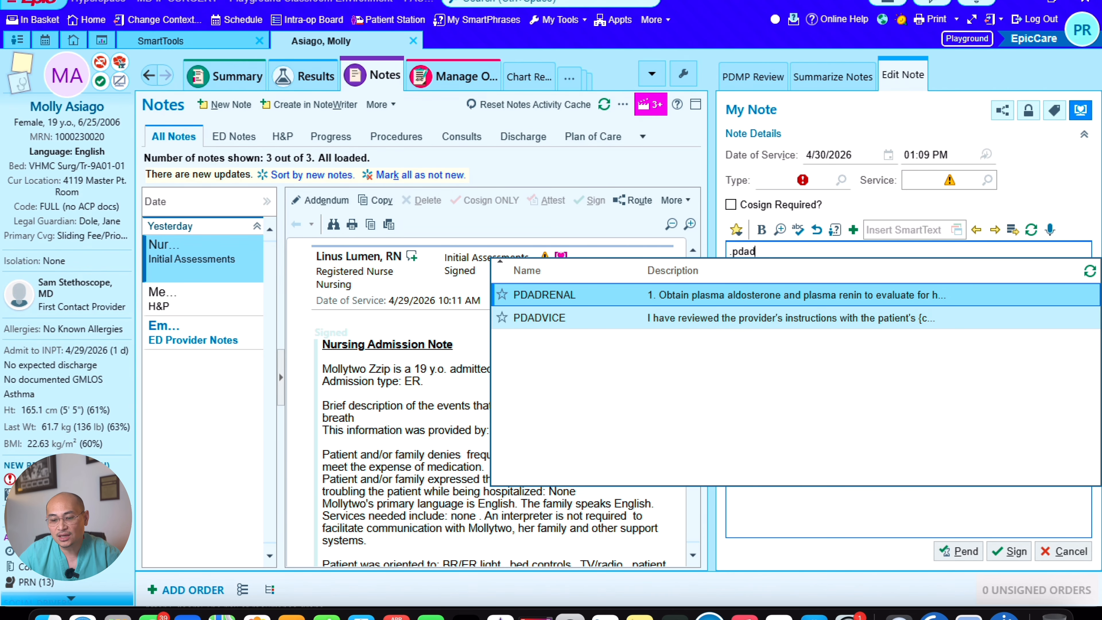
key("Return")
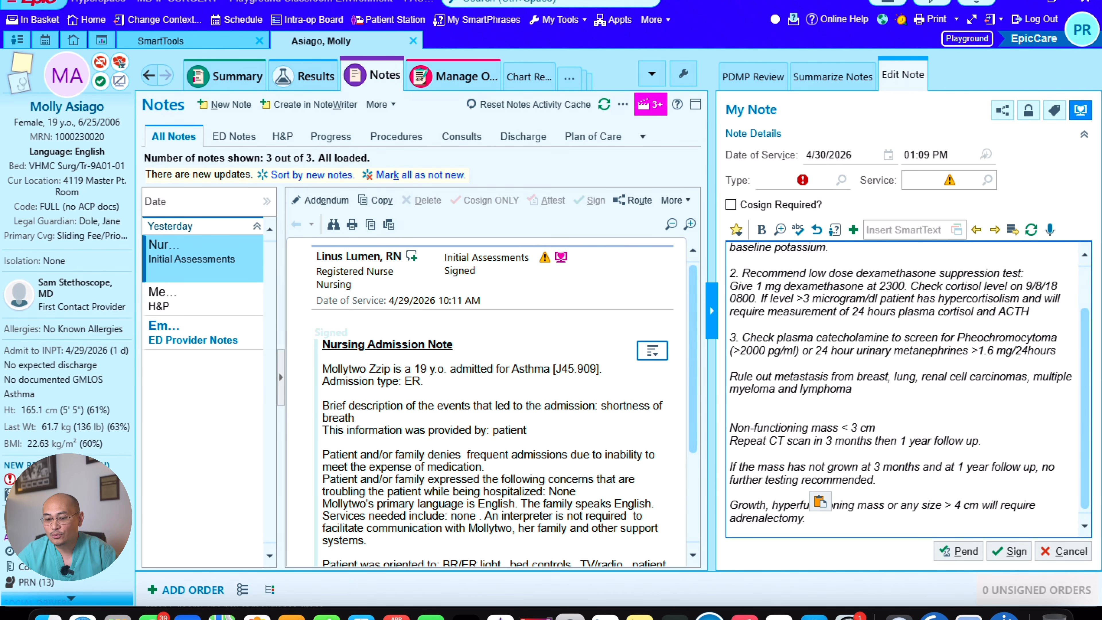
scroll(903, 390, "up", 2)
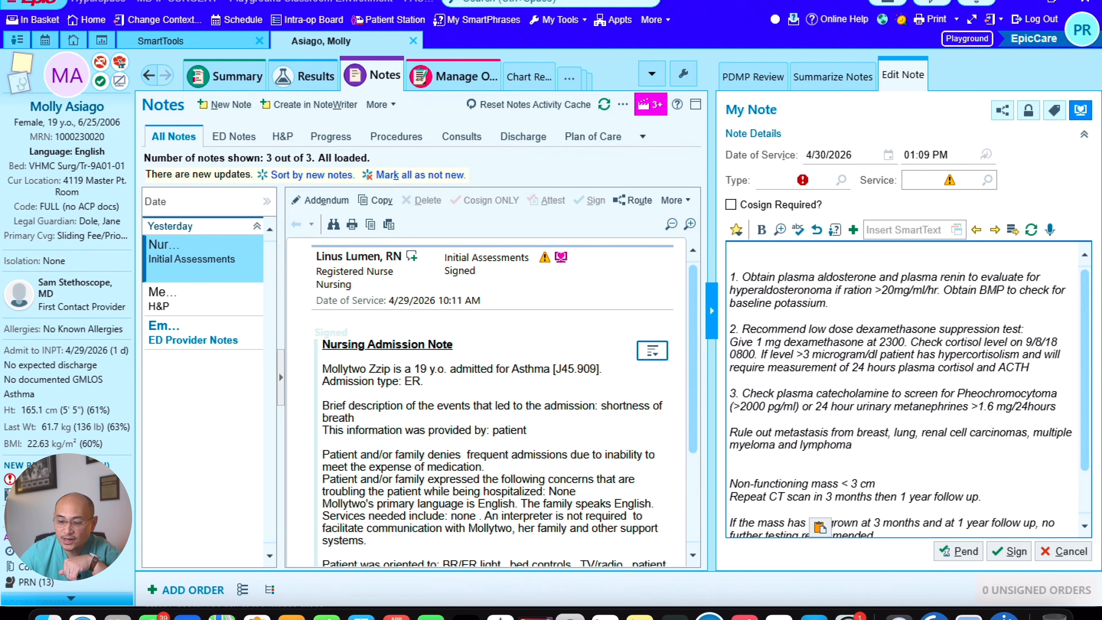
key("ctrl+a")
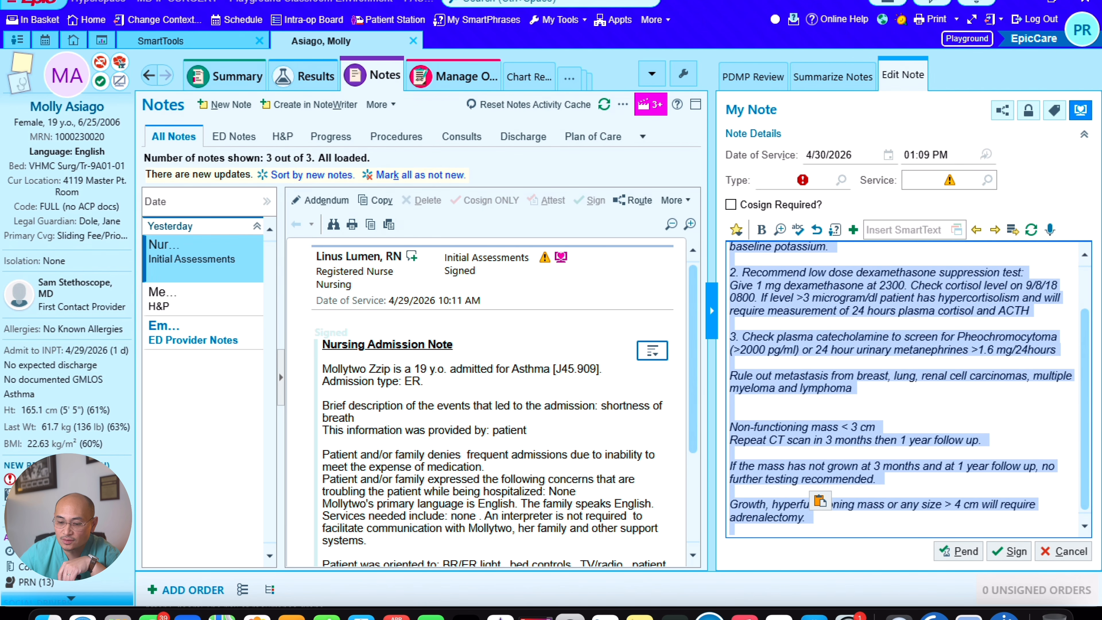
key("Delete")
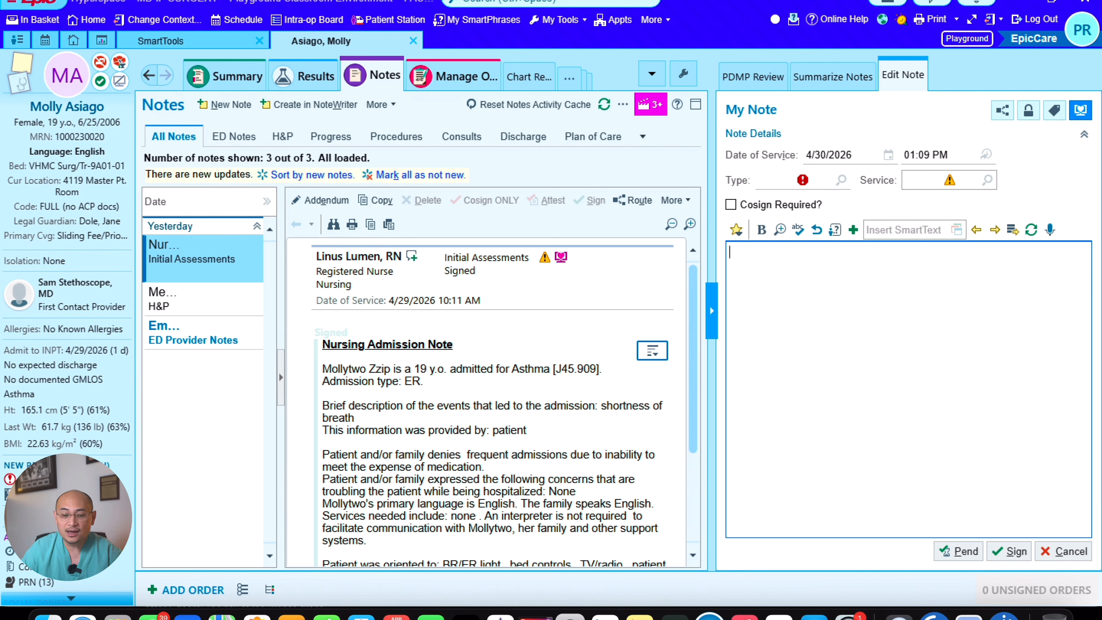
- Switch to the browser and open the American Society of Colon and Rectal Surgeons article cited in the colon cancer follow-up overview
left_click(83, 614)
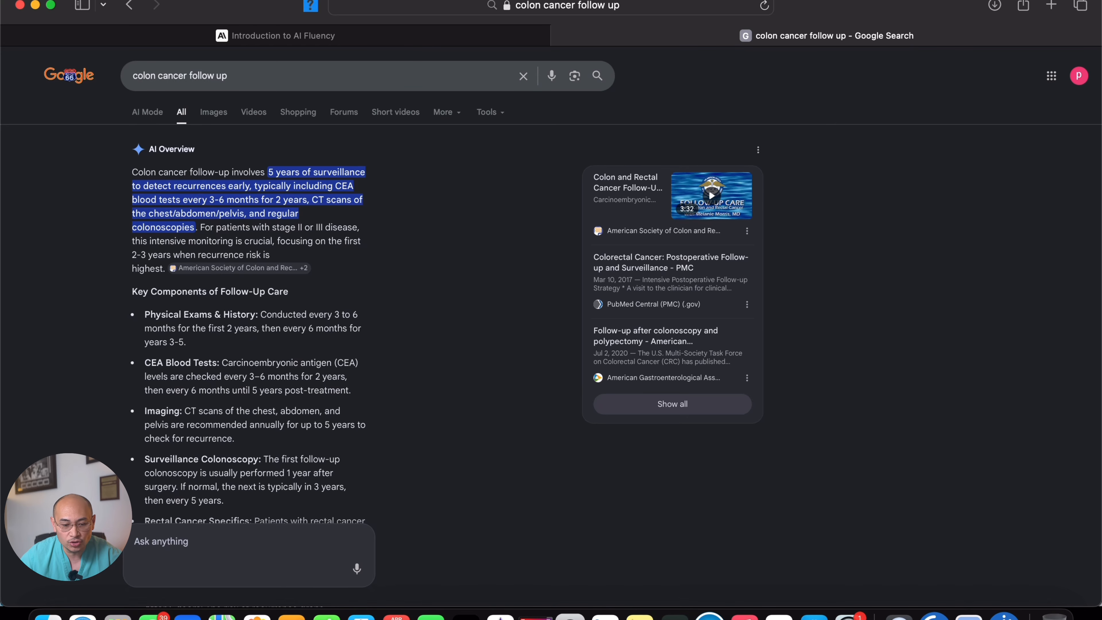
left_click(240, 268)
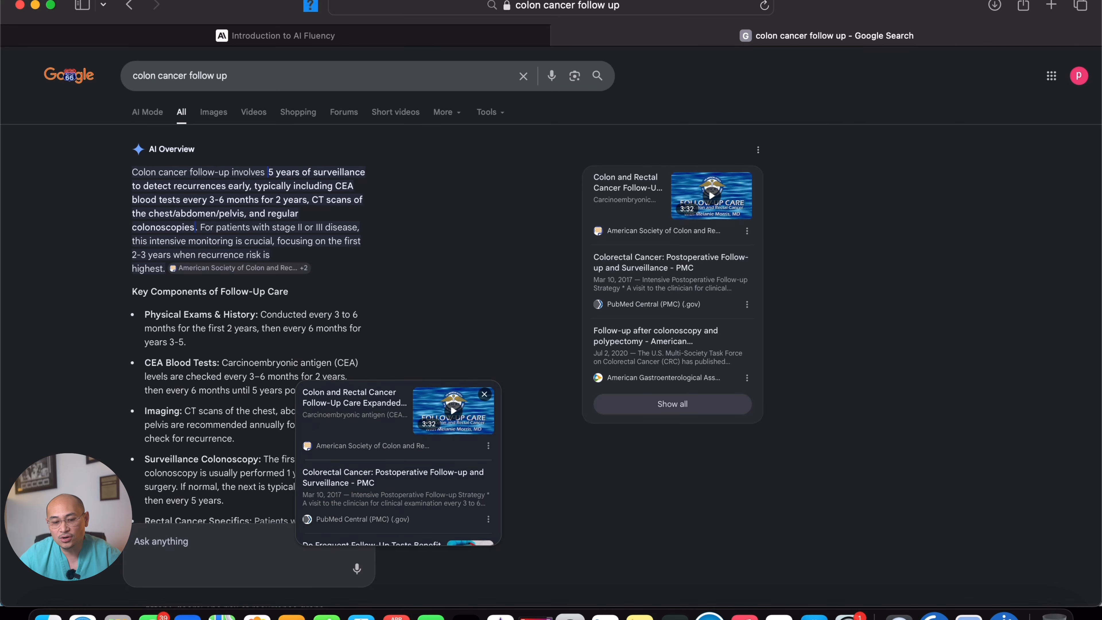
left_click(355, 397)
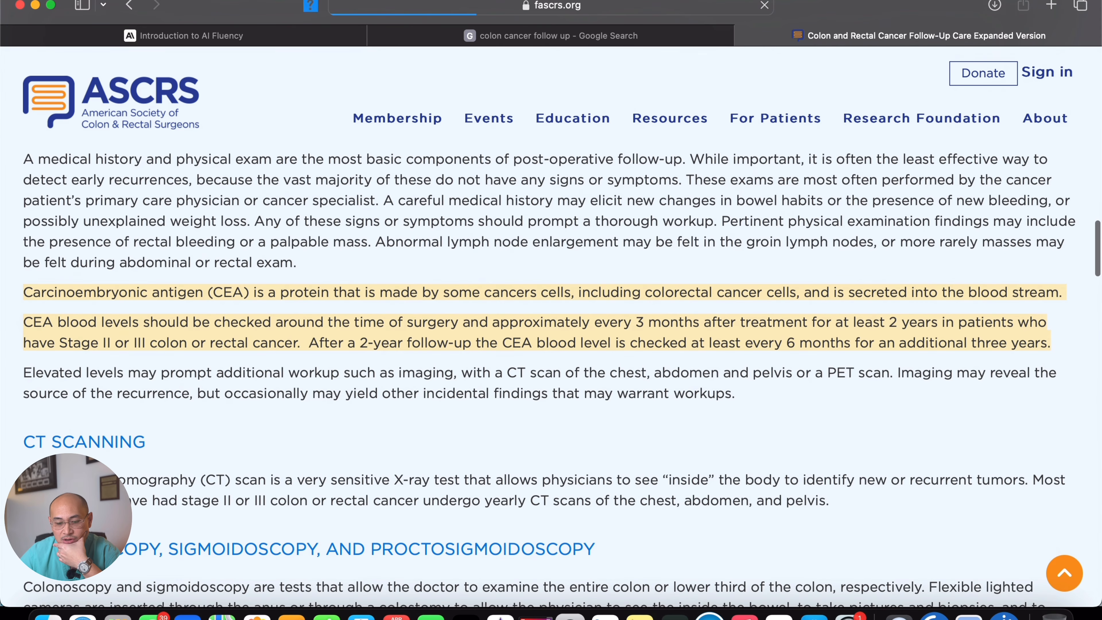
- Copy the article's table of follow-up care recommendations for colorectal cancer by years after treatment, including its footnote
scroll(551, 334, "down", 8)
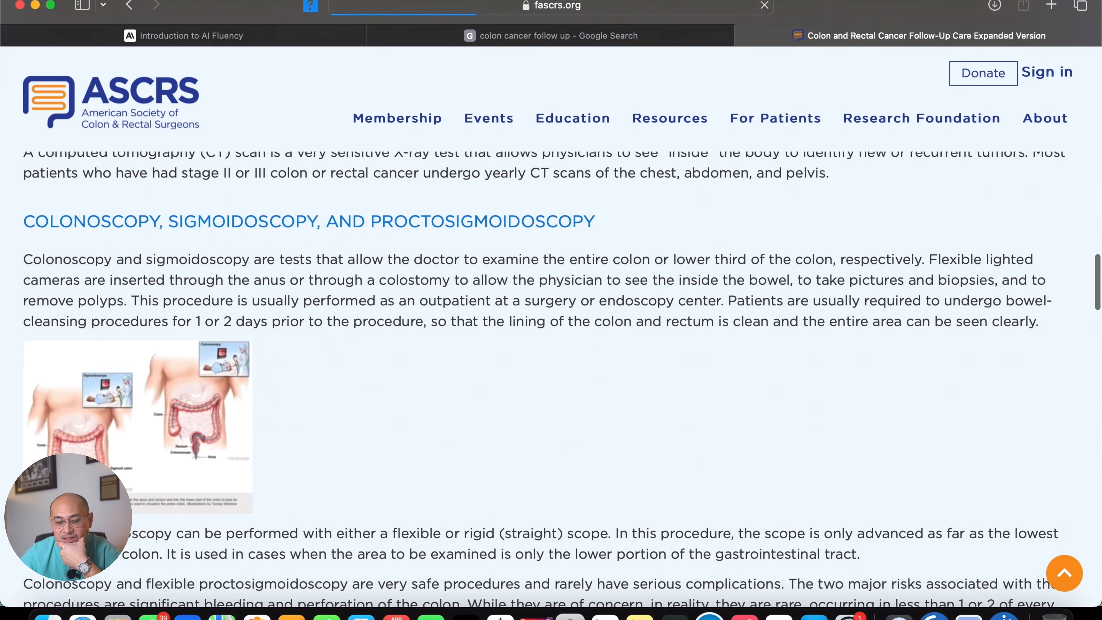
scroll(551, 335, "down", 20)
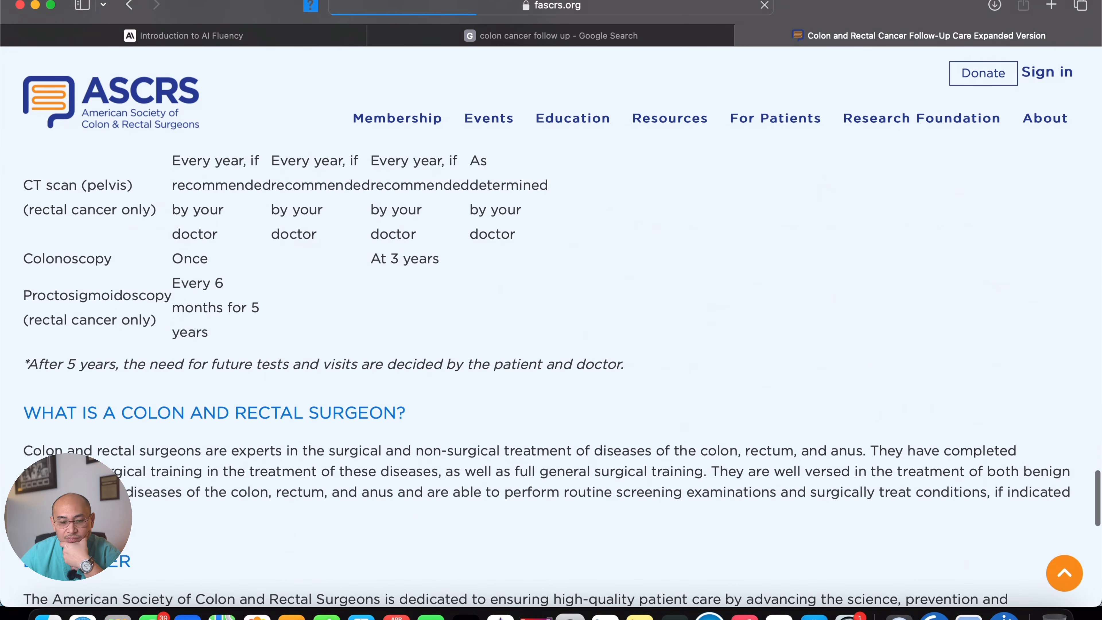
scroll(552, 335, "up", 6)
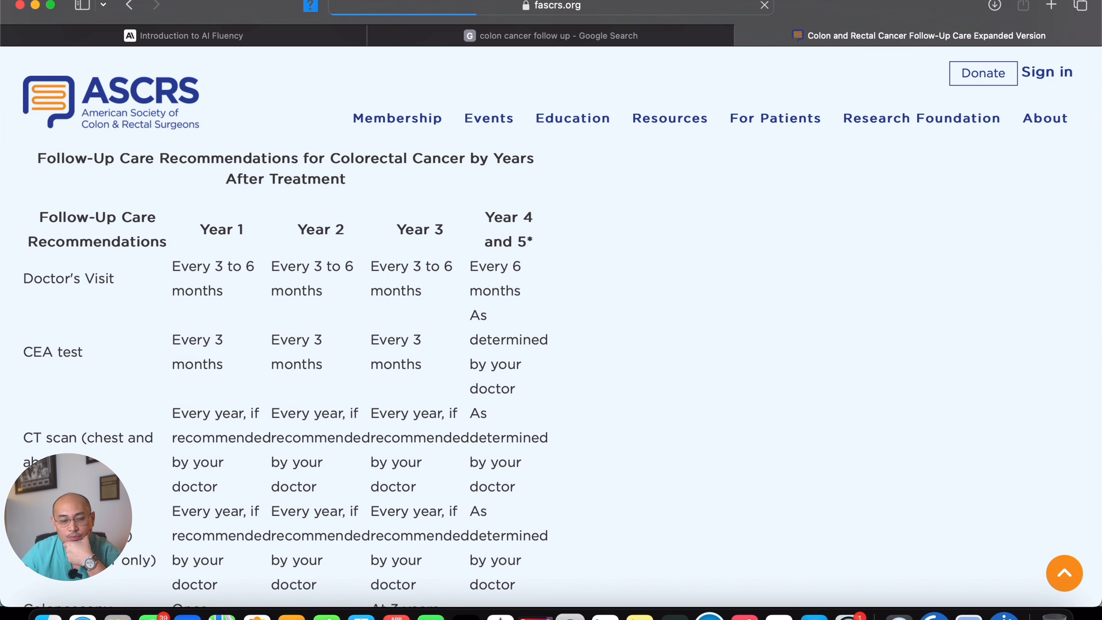
left_click_drag(37, 158, 130, 590)
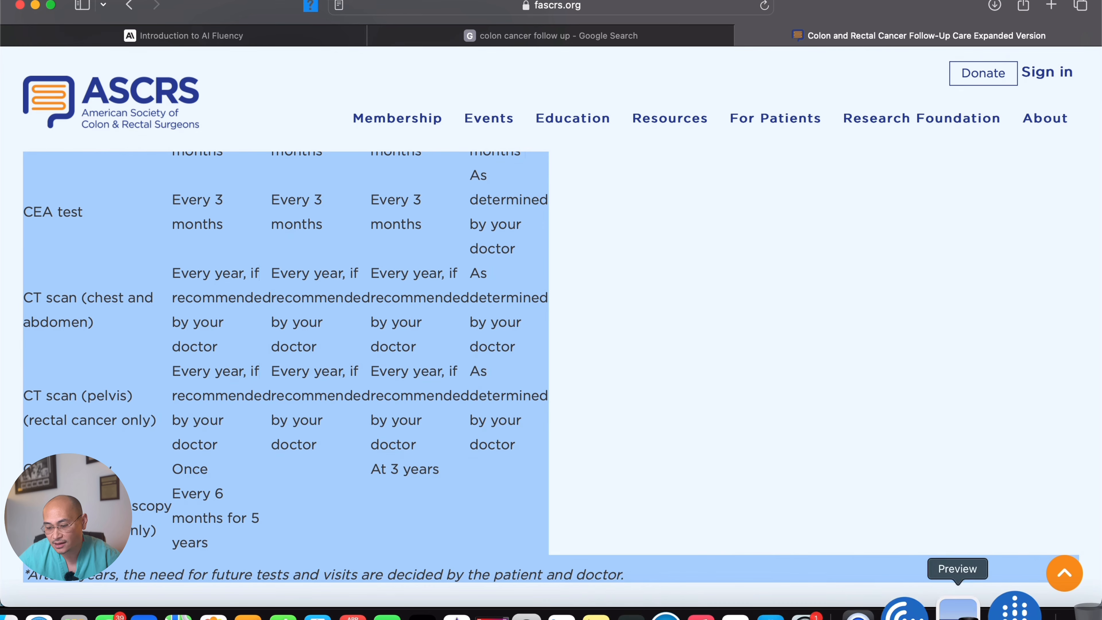
- Switch back to Epic and close the PDADRENAL SmartPhrase without saving
left_click(1005, 614)
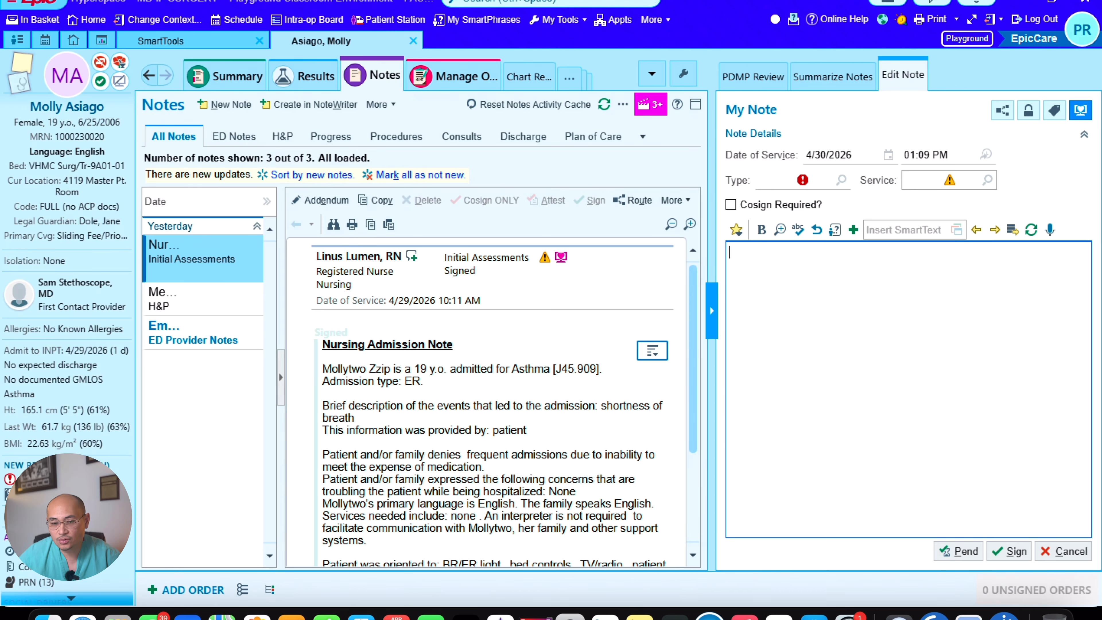
left_click(182, 41)
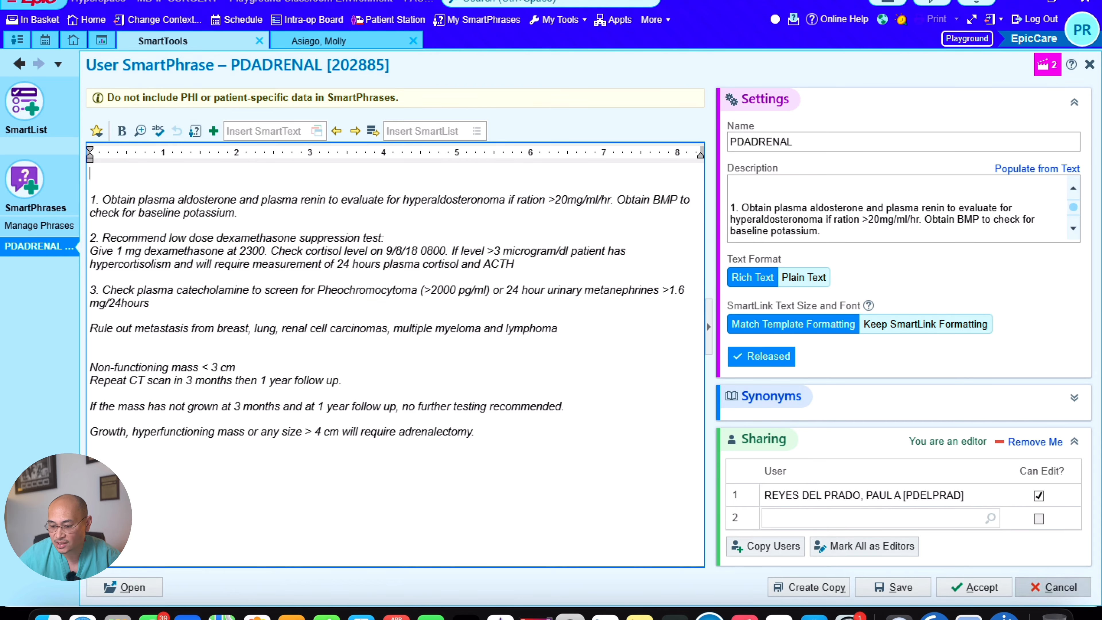
left_click(1053, 587)
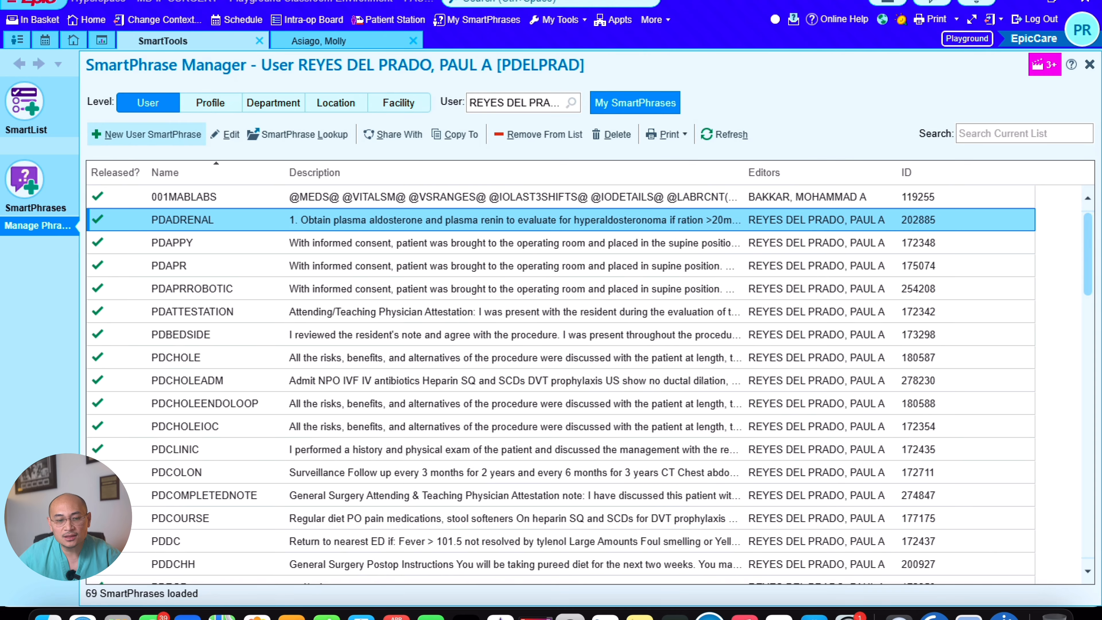
- Create a user SmartPhrase named PDEXAMPLE containing the copied colorectal cancer follow-up table, and accept it
left_click(148, 135)
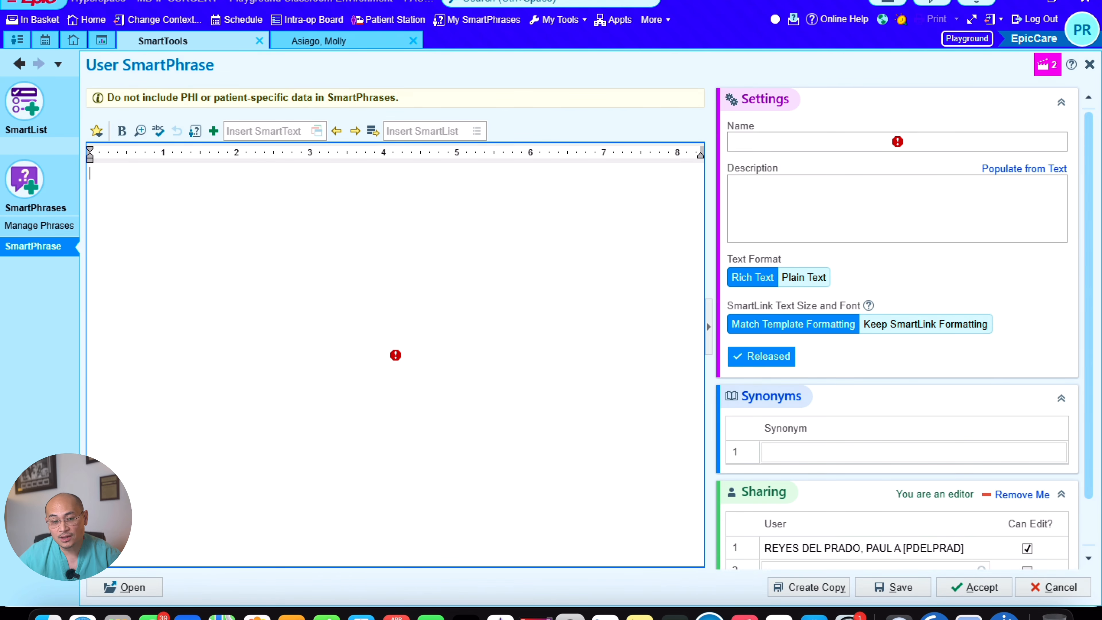
key("ctrl+v")
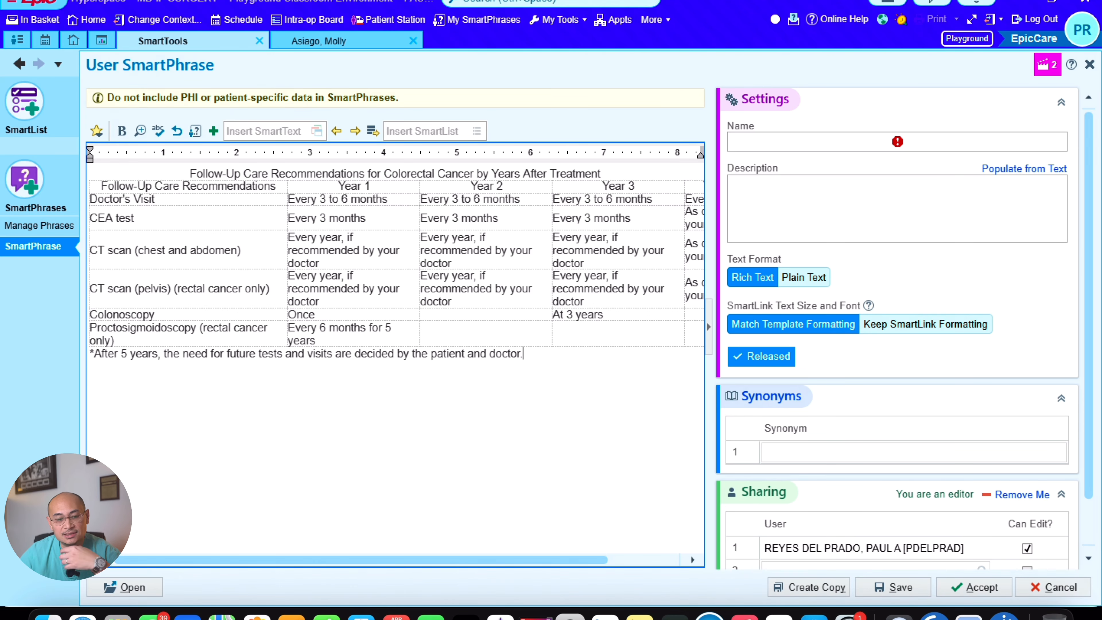
left_click(803, 142)
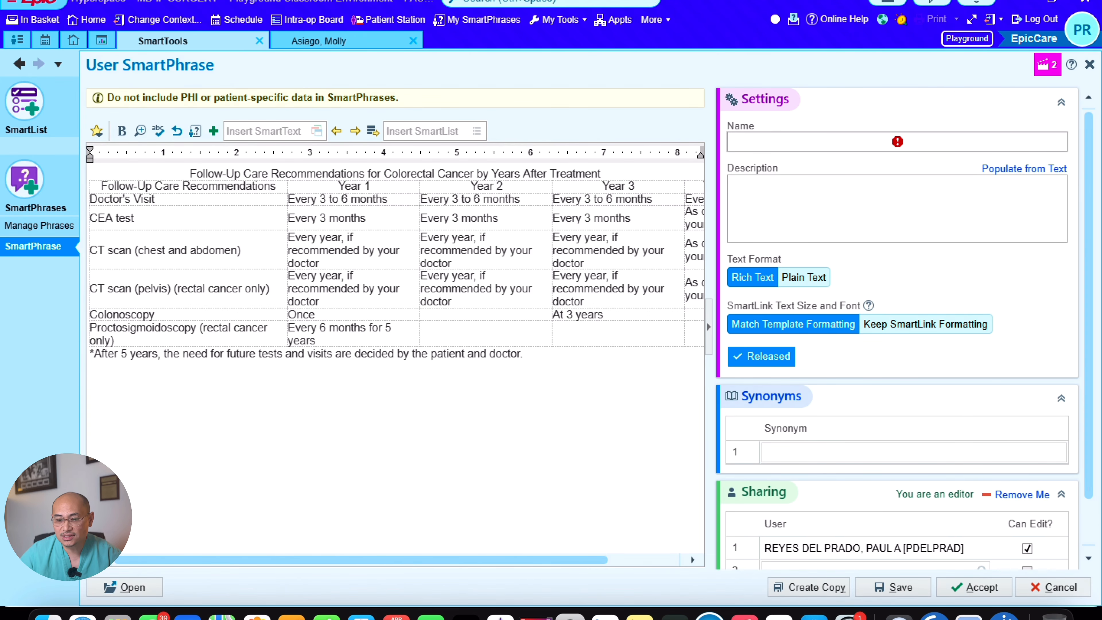
type("PDEXAMPLE")
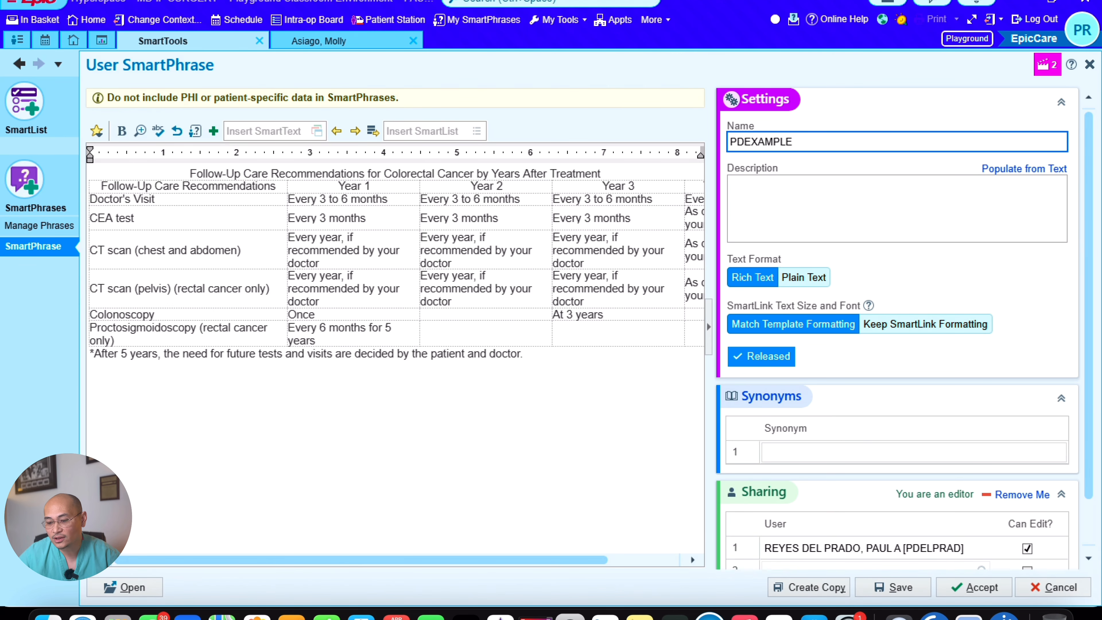
left_click(977, 587)
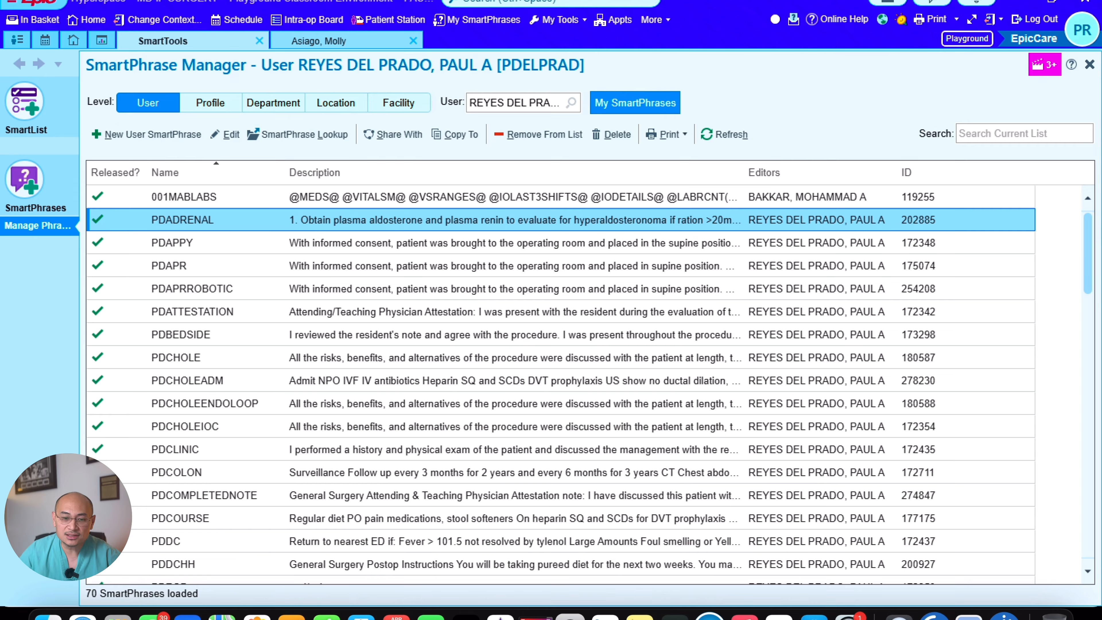
- Insert the PDEXAMPLE SmartPhrase into the open patient's note
left_click(319, 40)
left_click(731, 251)
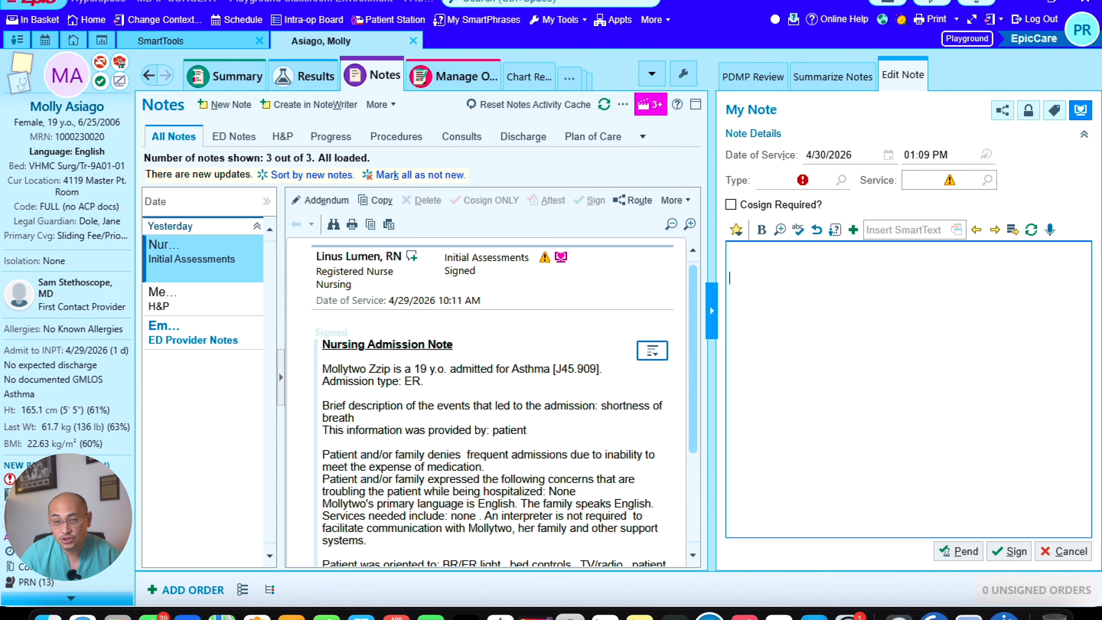
type(".pd")
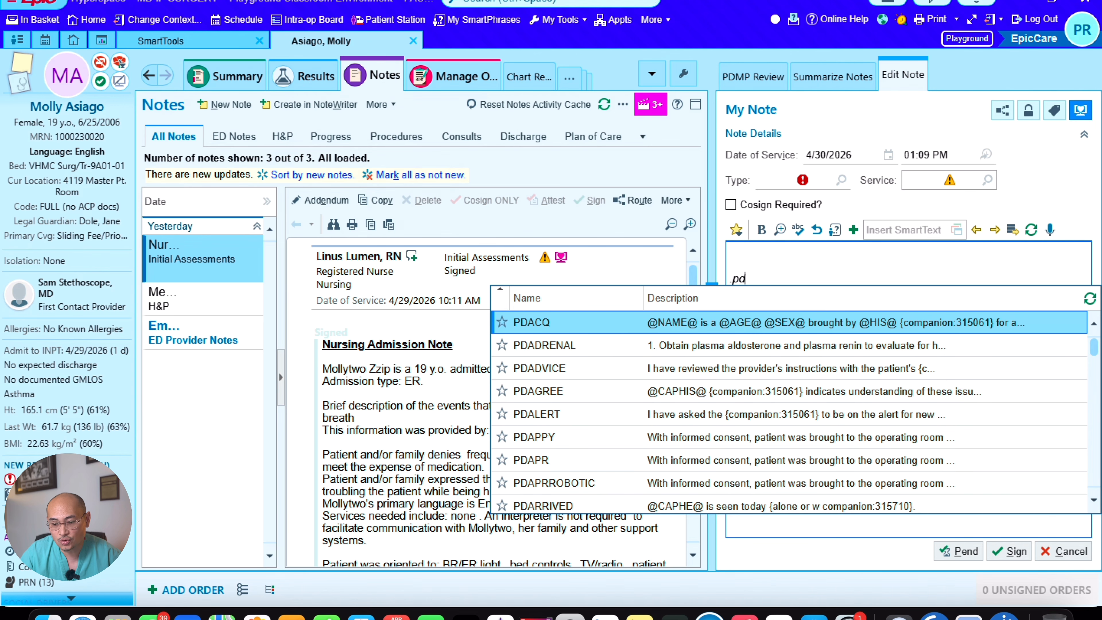
type("ex")
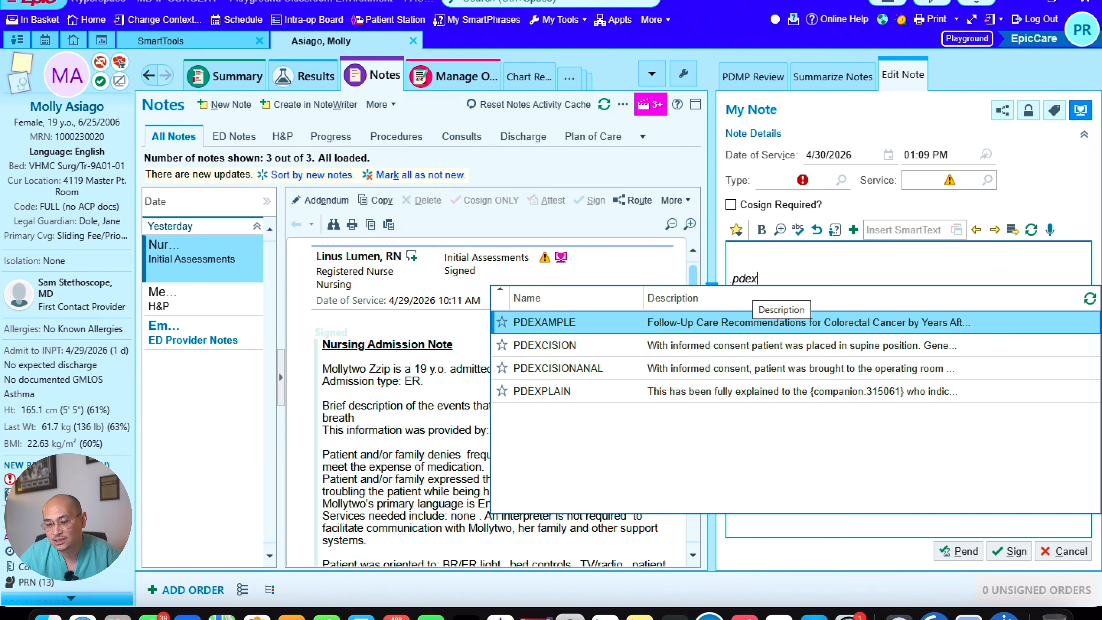
key("Return")
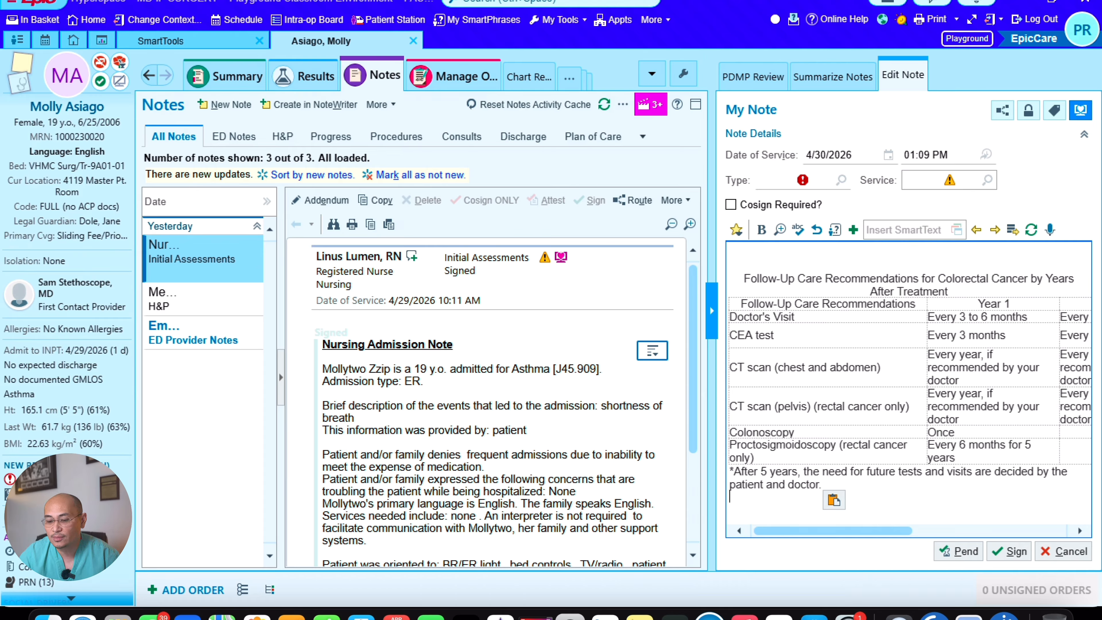
- Clear the colorectal cancer follow-up table from the note, check the user SmartPhrase list, and return to the patient's chart
key("ctrl+a")
key("Delete")
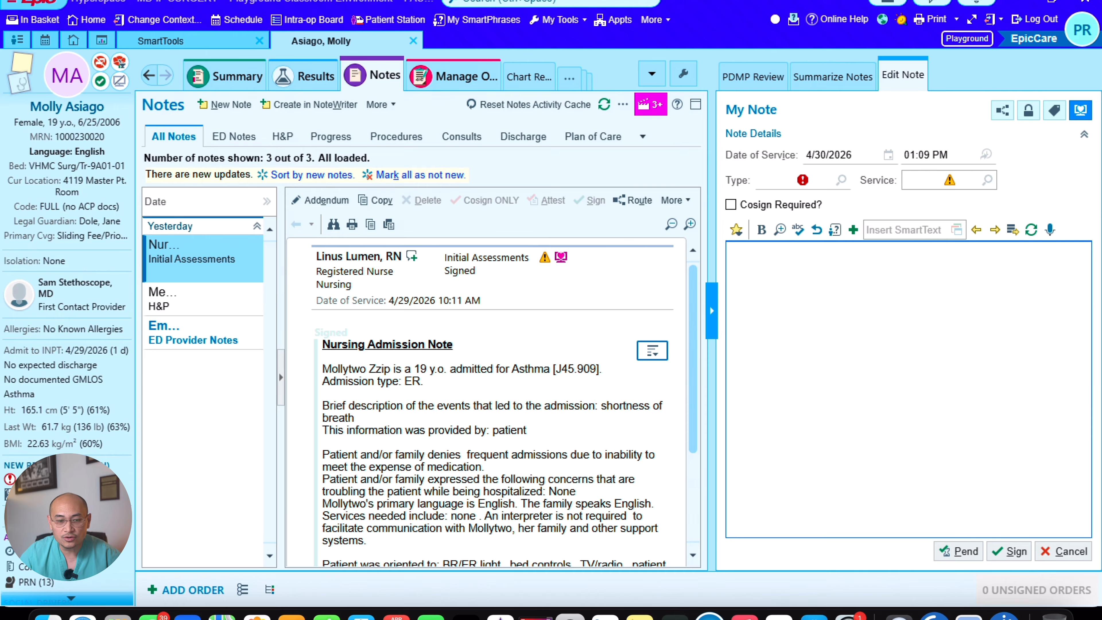
left_click(190, 40)
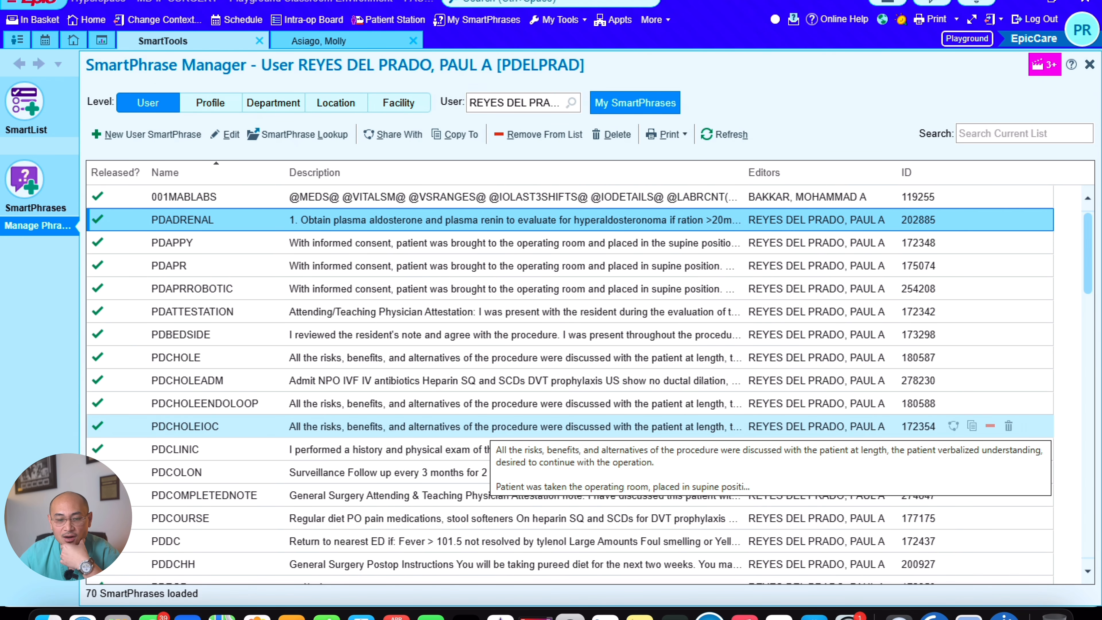
left_click(330, 40)
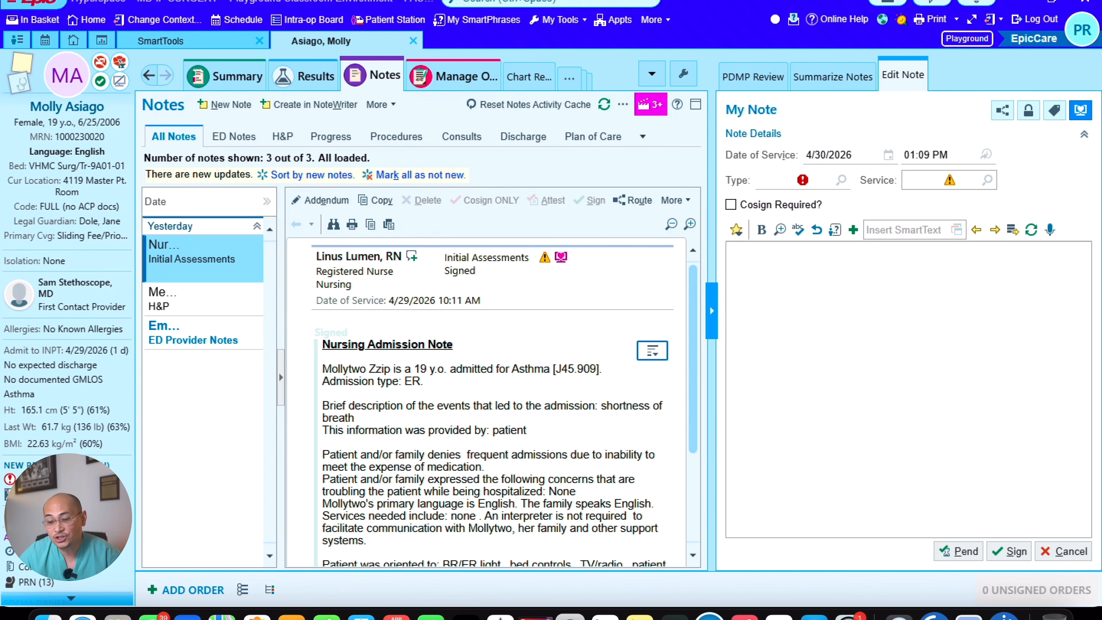
- Insert the PDFISSURE SmartPhrase with the diltiazem hydrochloride 2% cream leaflet into the emptied note
left_click(730, 265)
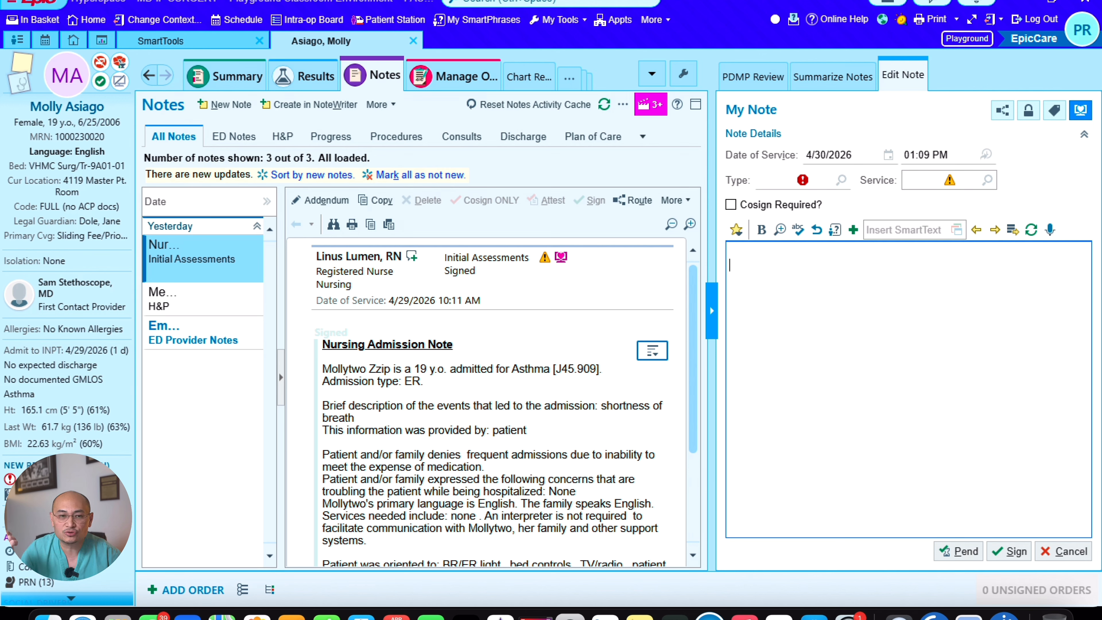
type("pdfu")
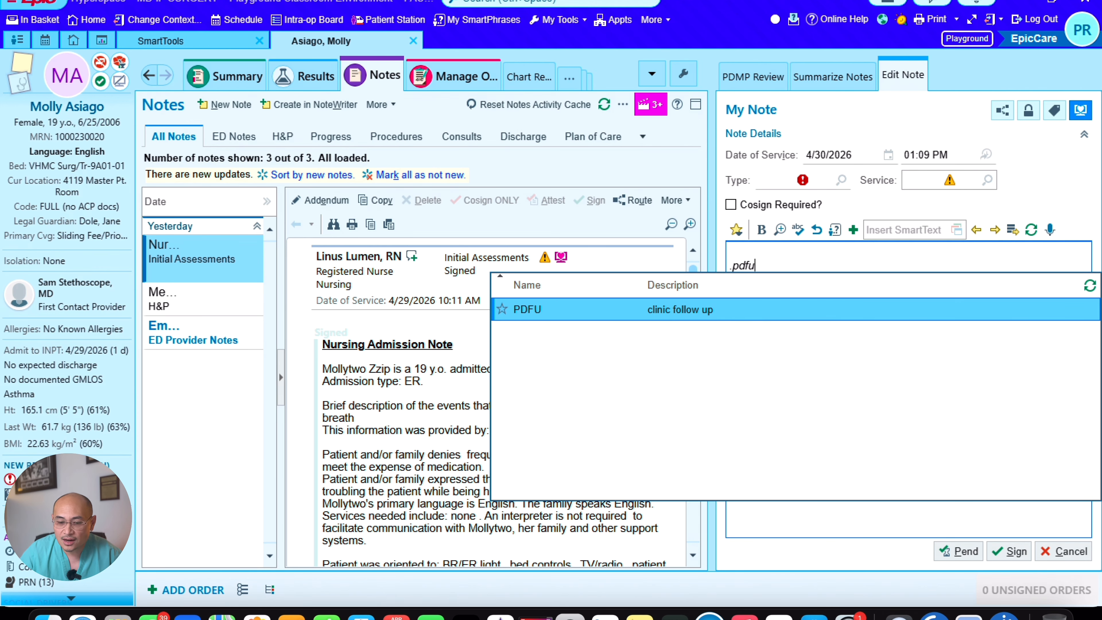
key("BackSpace")
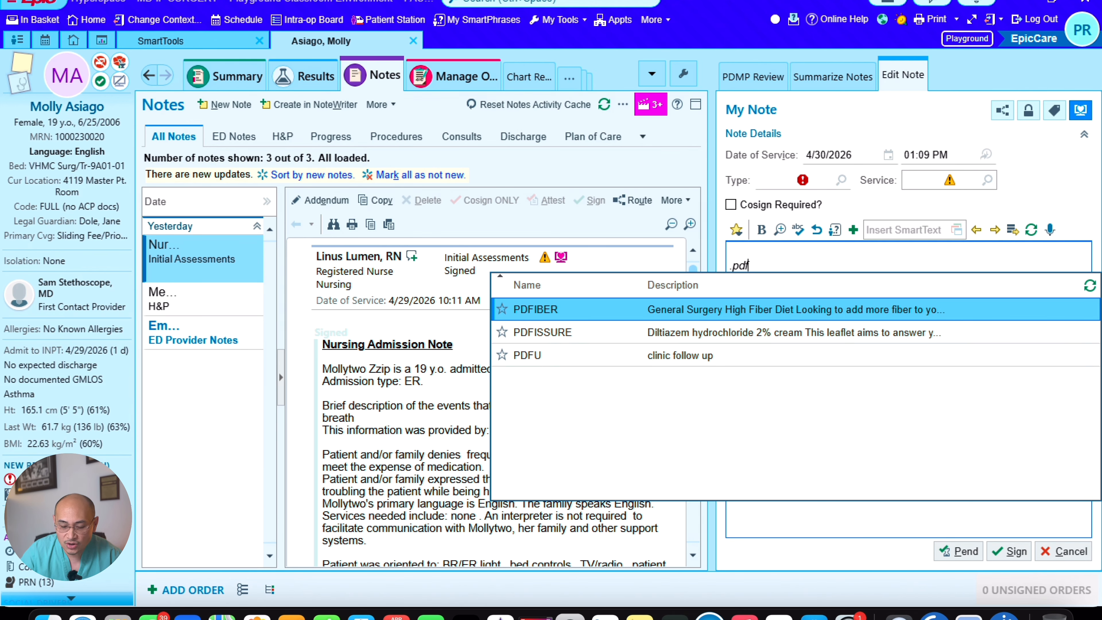
type("iss")
key("Return")
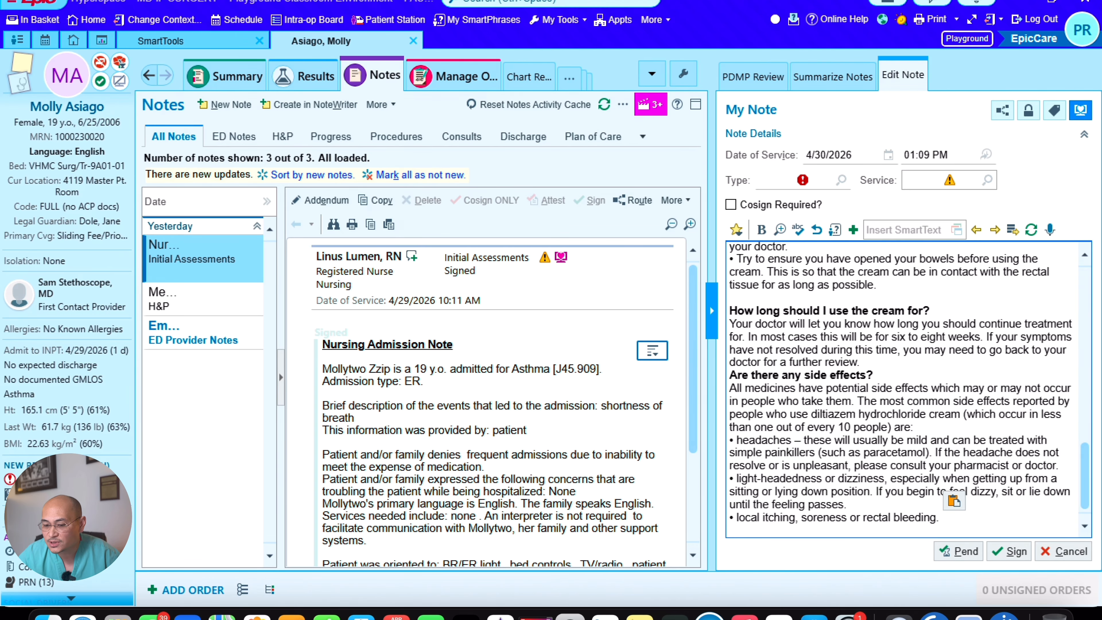
- Read through the inserted diltiazem cream leaflet from its introduction to the side effects section
scroll(903, 388, "up", 5)
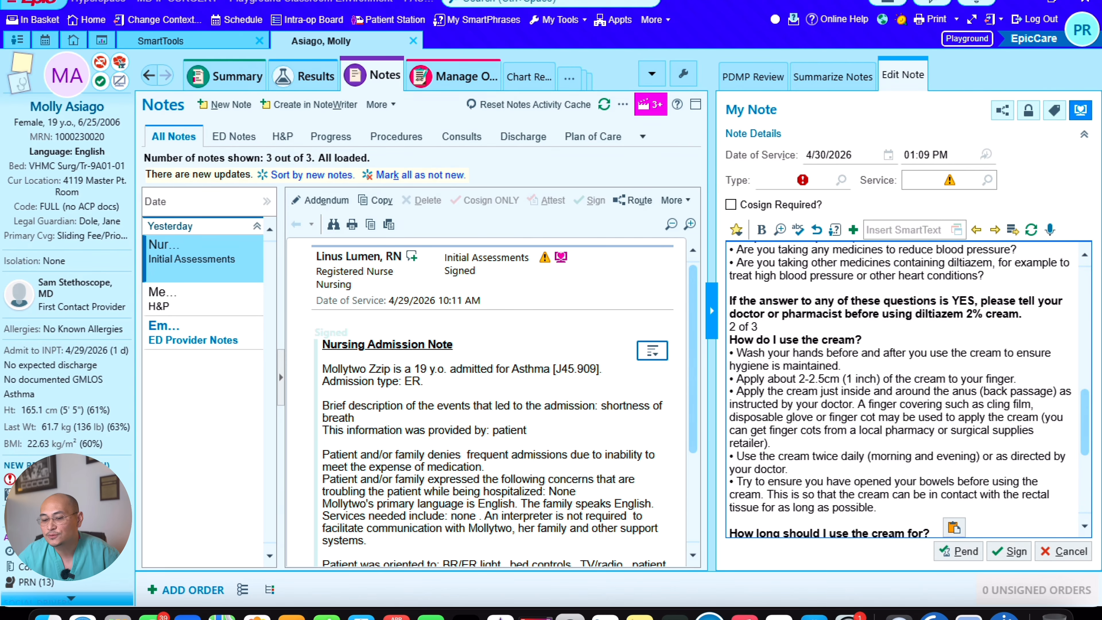
scroll(903, 389, "up", 10)
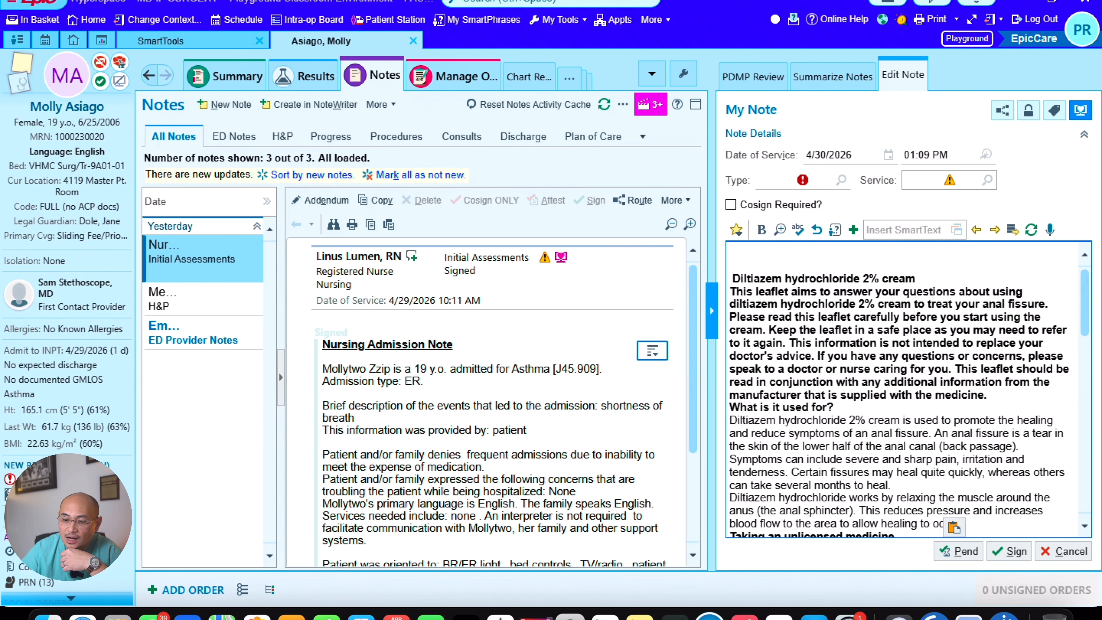
scroll(909, 389, "down", 4)
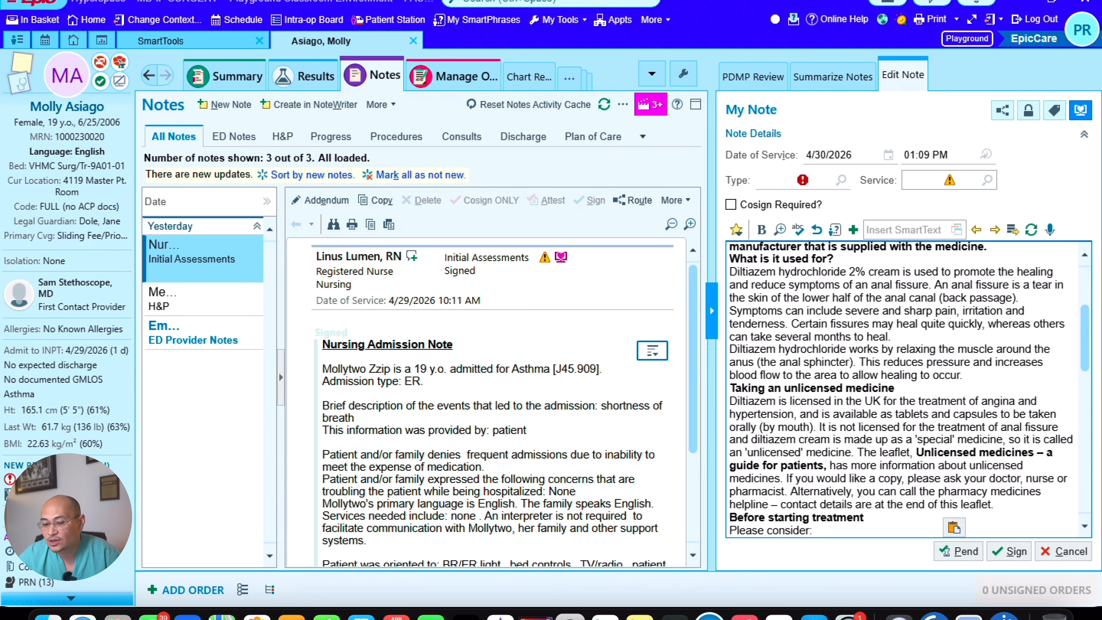
scroll(910, 390, "down", 4)
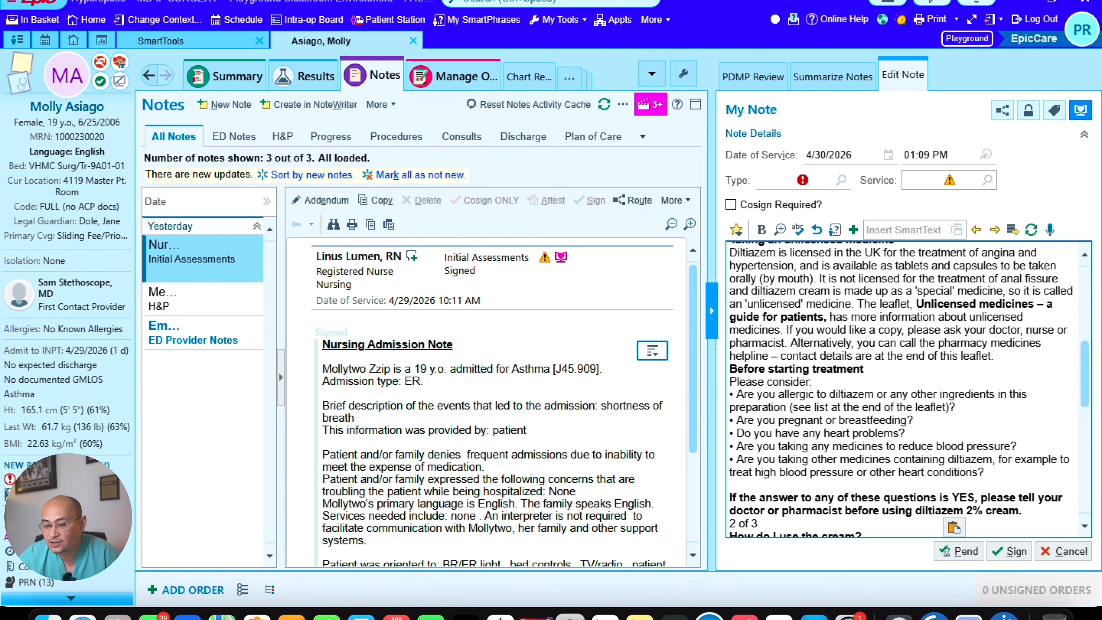
scroll(910, 390, "down", 2)
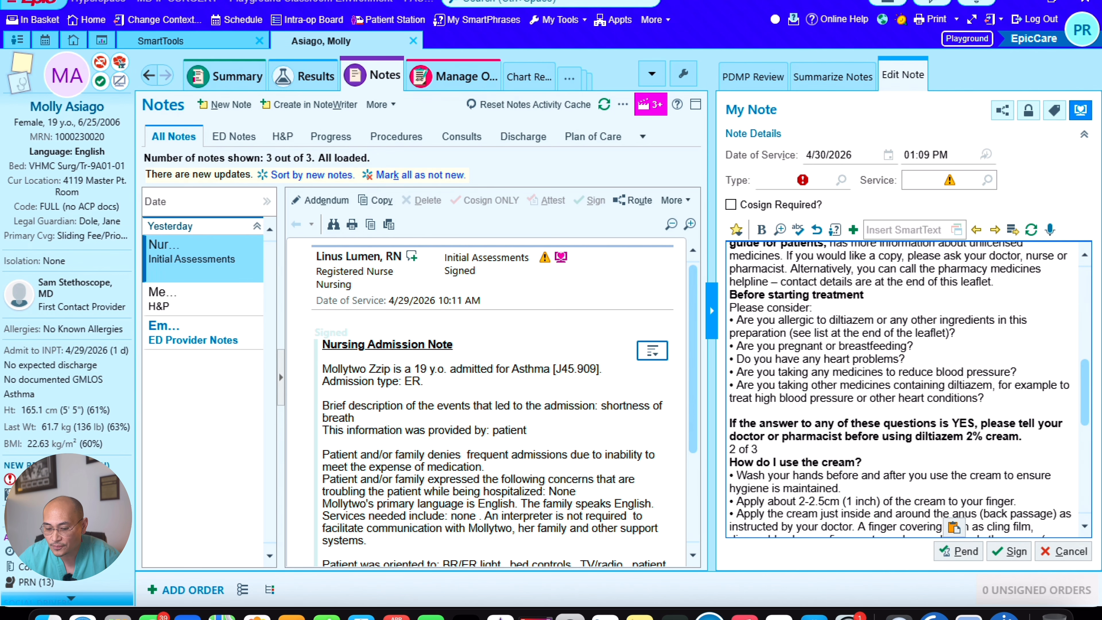
scroll(909, 390, "down", 4)
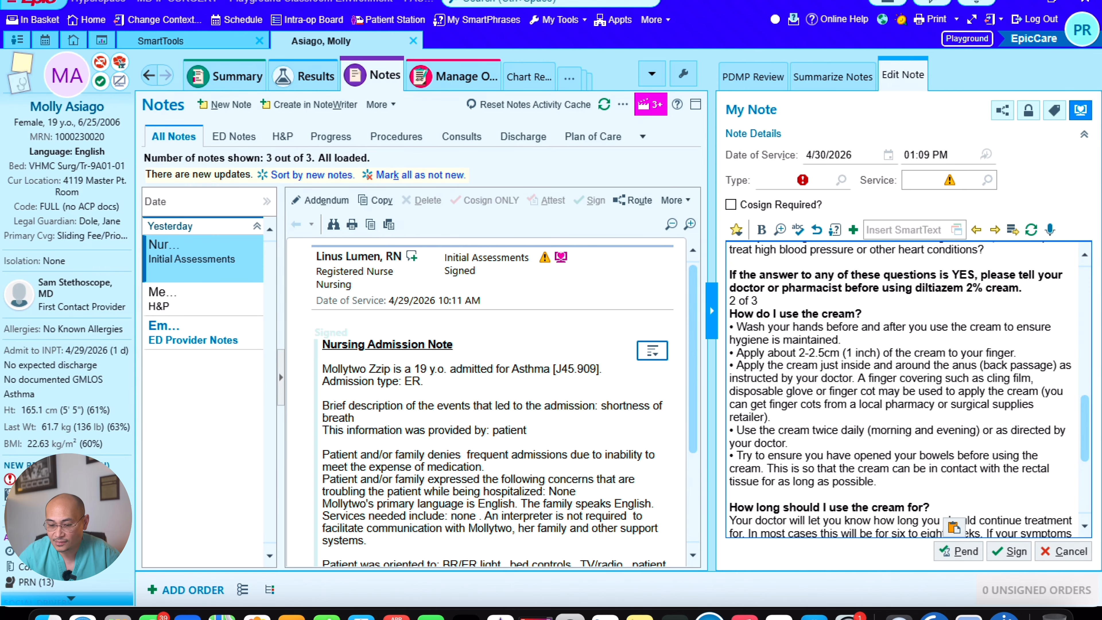
scroll(907, 391, "down", 5)
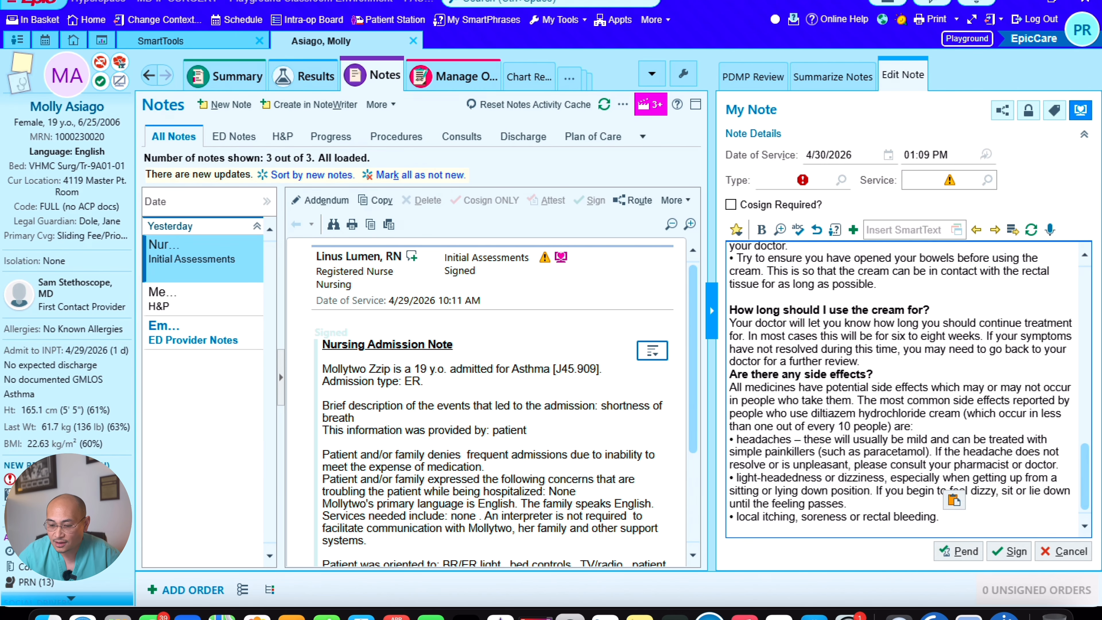
- Delete the entire diltiazem cream leaflet from the note
key("ctrl+a")
key("ctrl+b")
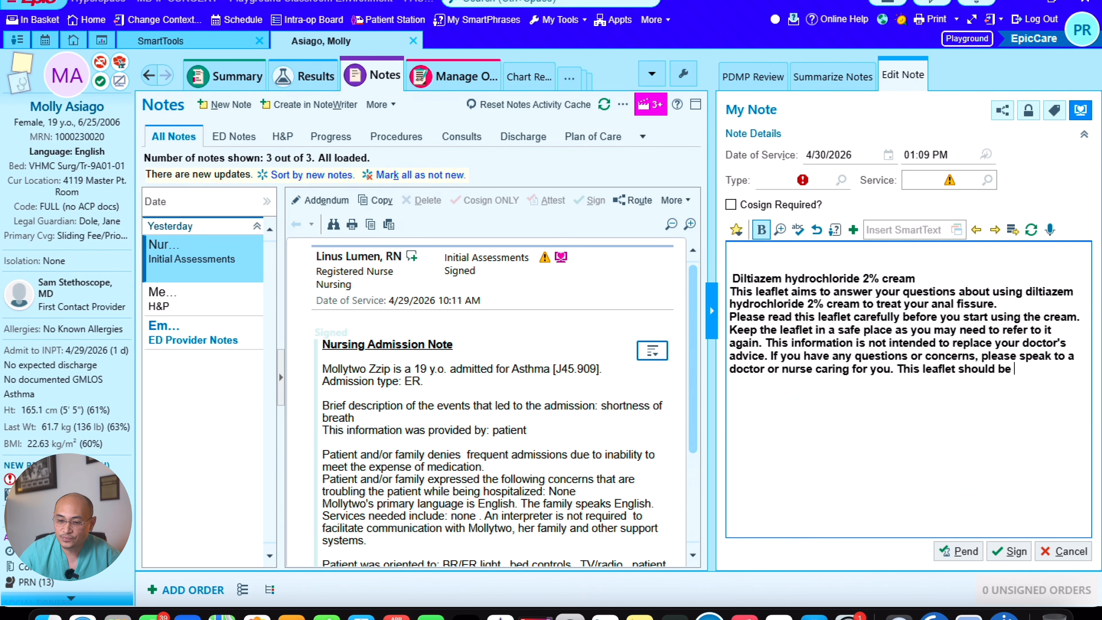
key("ctrl+a")
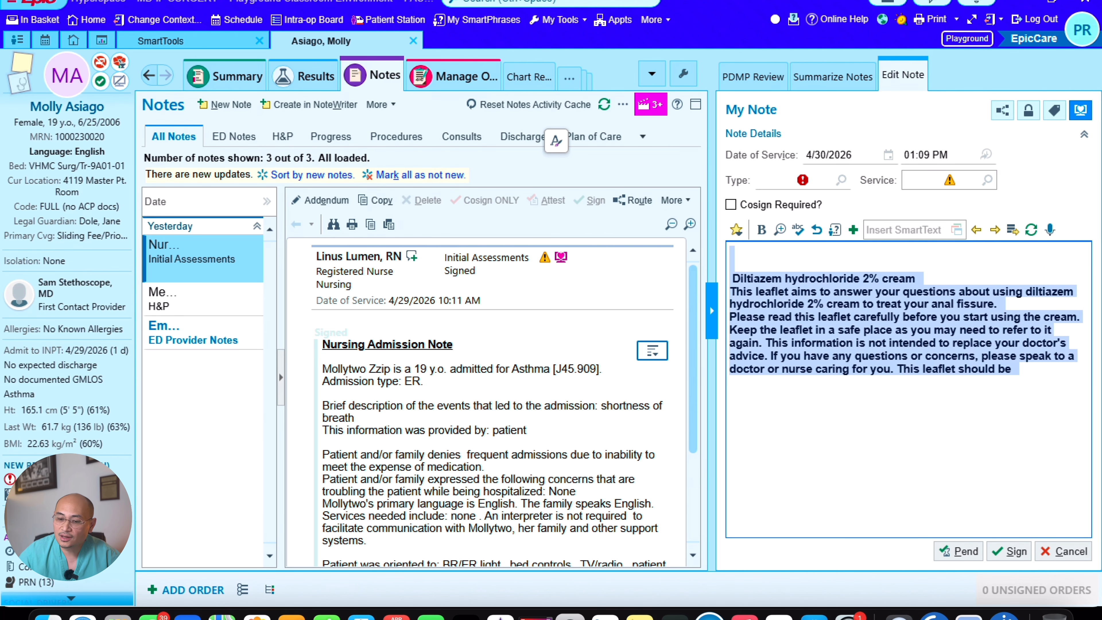
key("BackSpace")
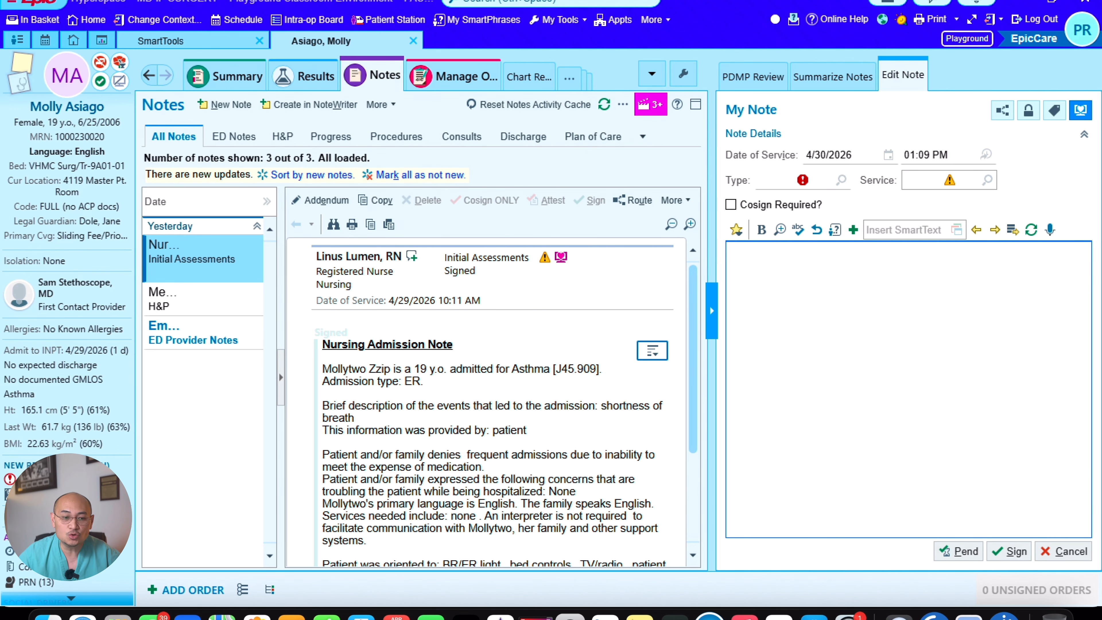
- Look through the user SmartPhrase list to its end, and insert the PDFIBER SmartPhrase into the patient's note
left_click(173, 40)
scroll(477, 358, "down", 15)
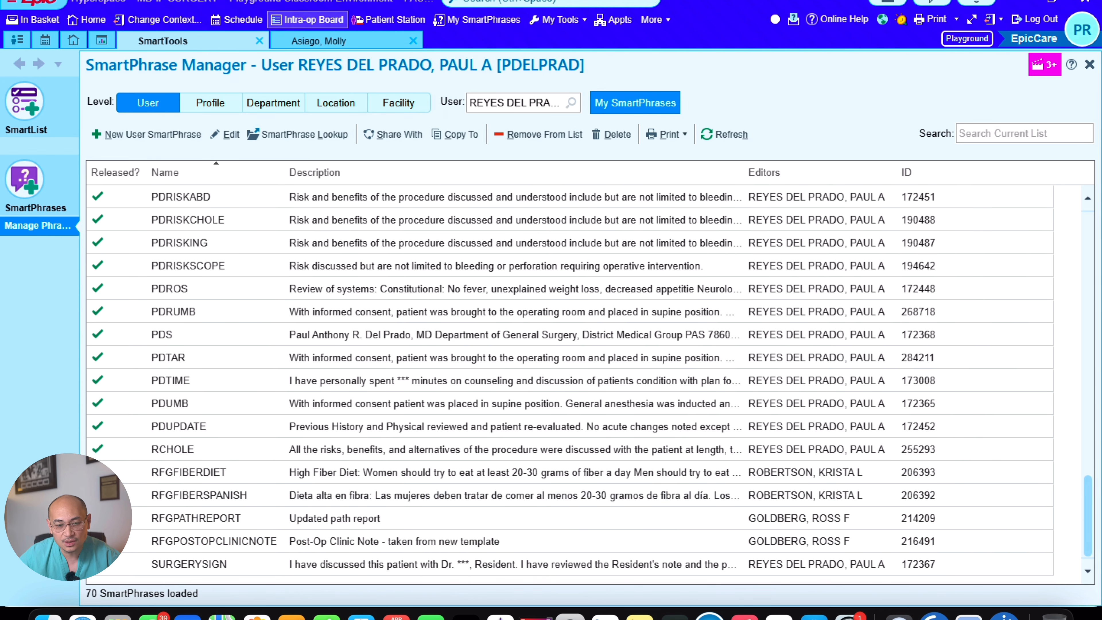
left_click(319, 41)
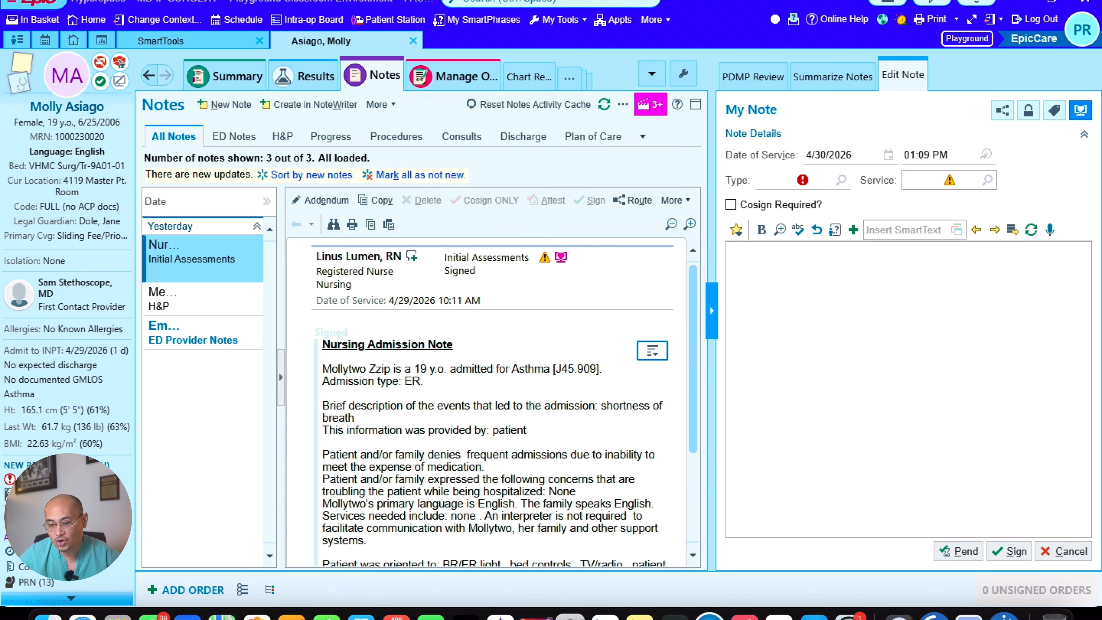
left_click(851, 321)
type(".pdfi")
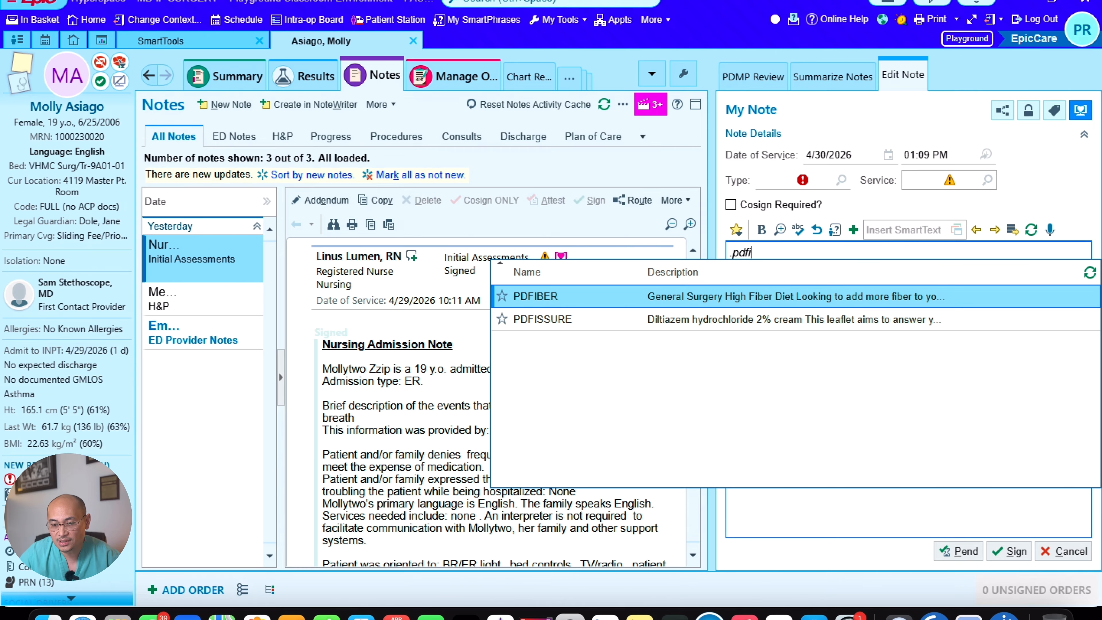
key("Return")
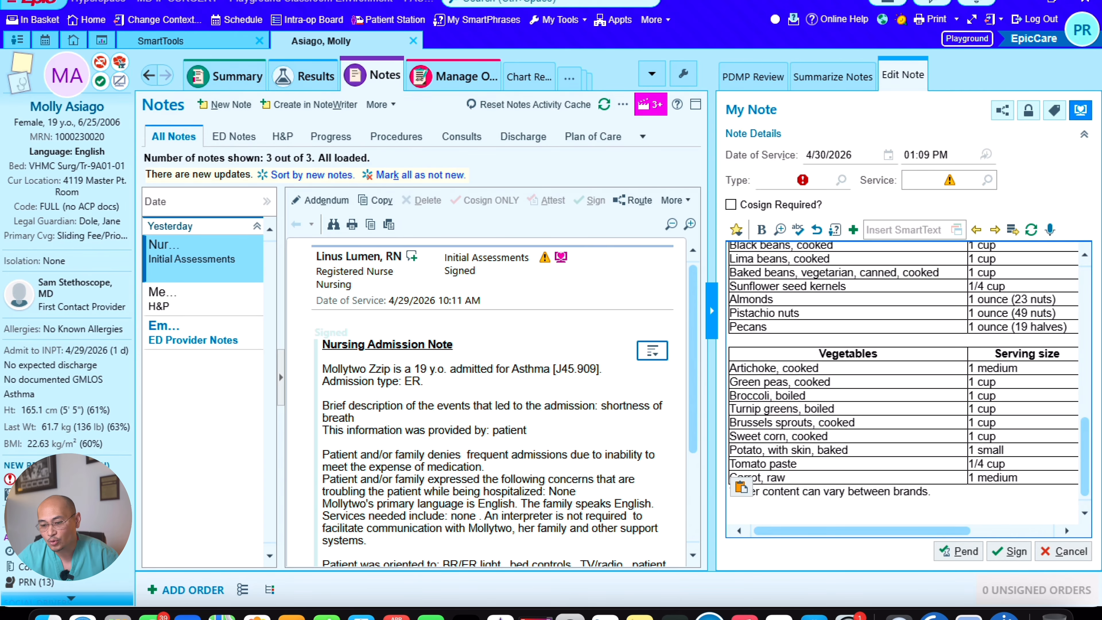
- Review the General Surgery High Fiber Diet handout in the note, including the serving size and total fiber columns of its food tables
scroll(904, 383, "up", 10)
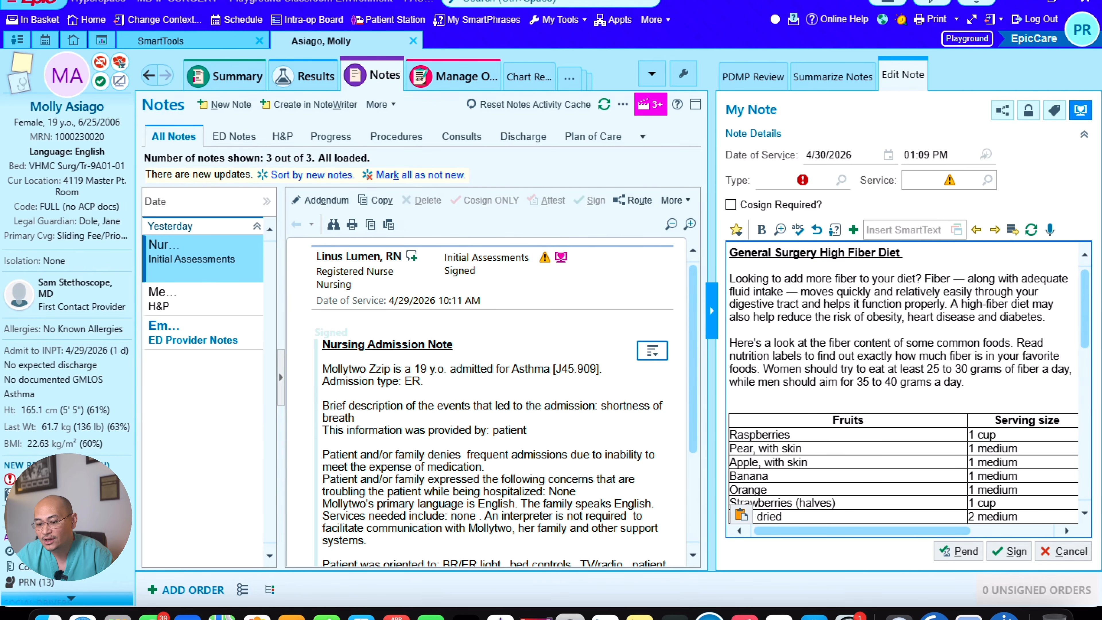
scroll(909, 383, "down", 4)
scroll(910, 383, "up", 4)
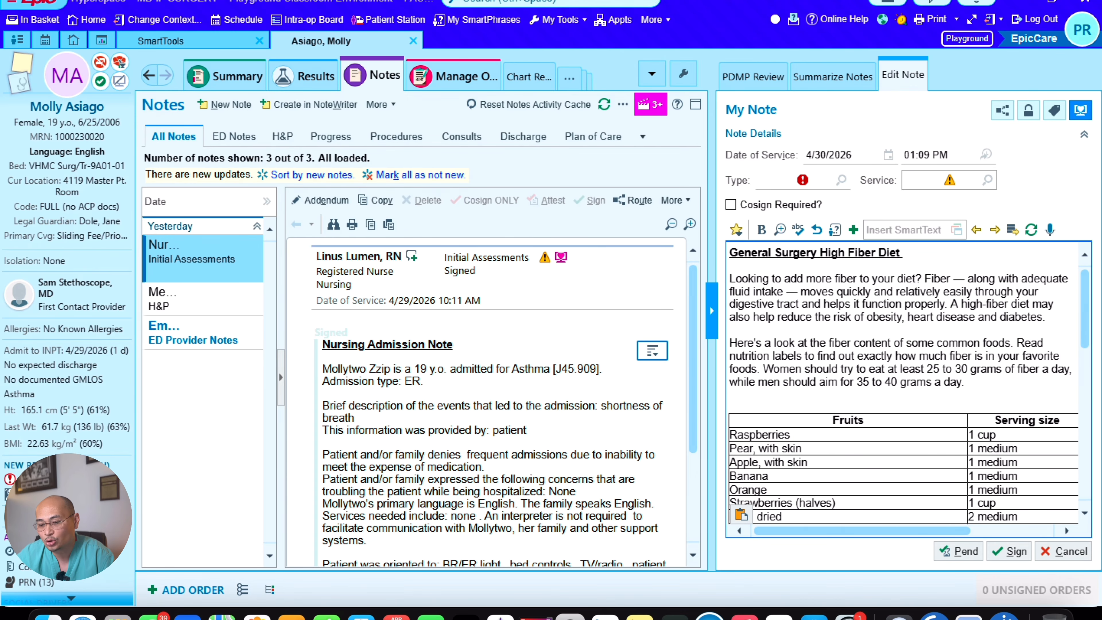
scroll(909, 383, "down", 2)
scroll(909, 383, "up", 2)
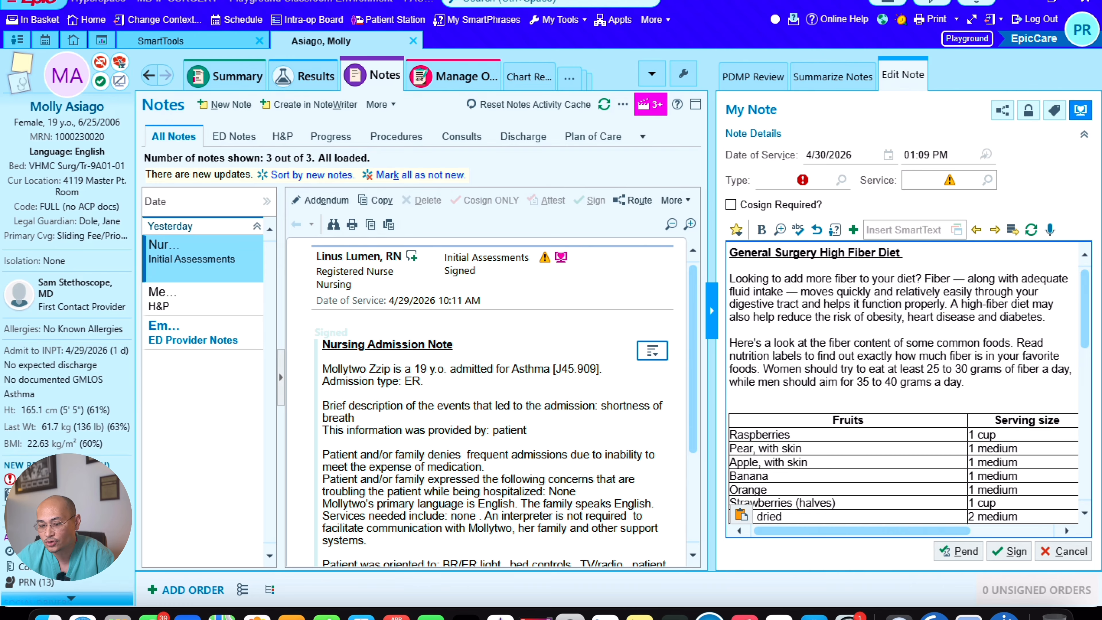
left_click_drag(885, 531, 966, 531)
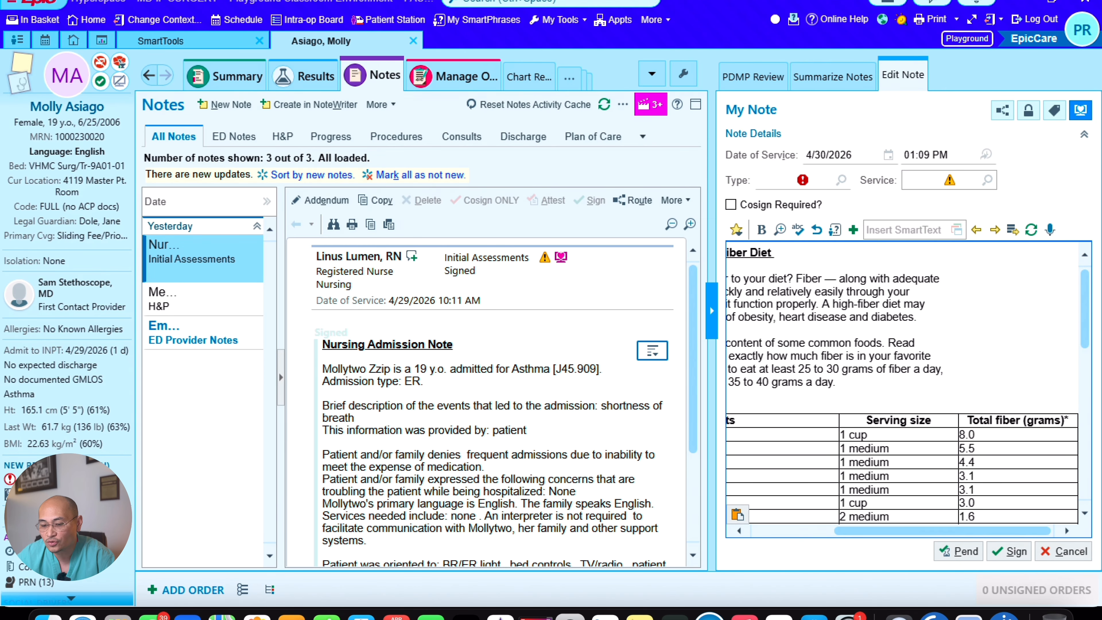
scroll(909, 383, "down", 4)
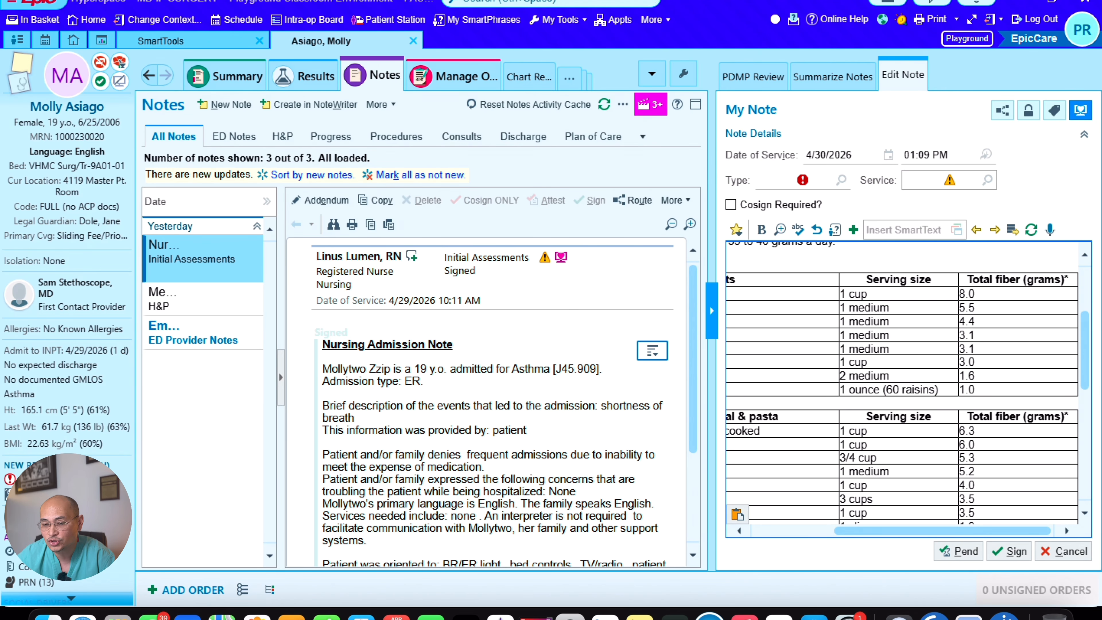
scroll(910, 383, "up", 4)
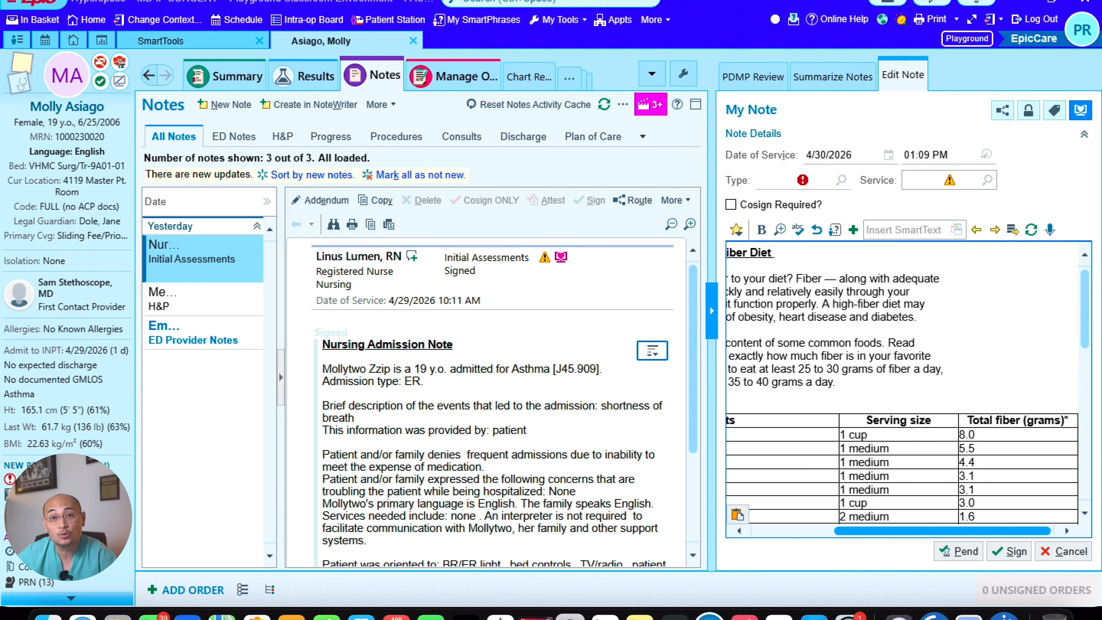
mouse_move(943, 531)
left_mouse_down()
mouse_move(853, 532)
mouse_move(927, 532)
left_mouse_up()
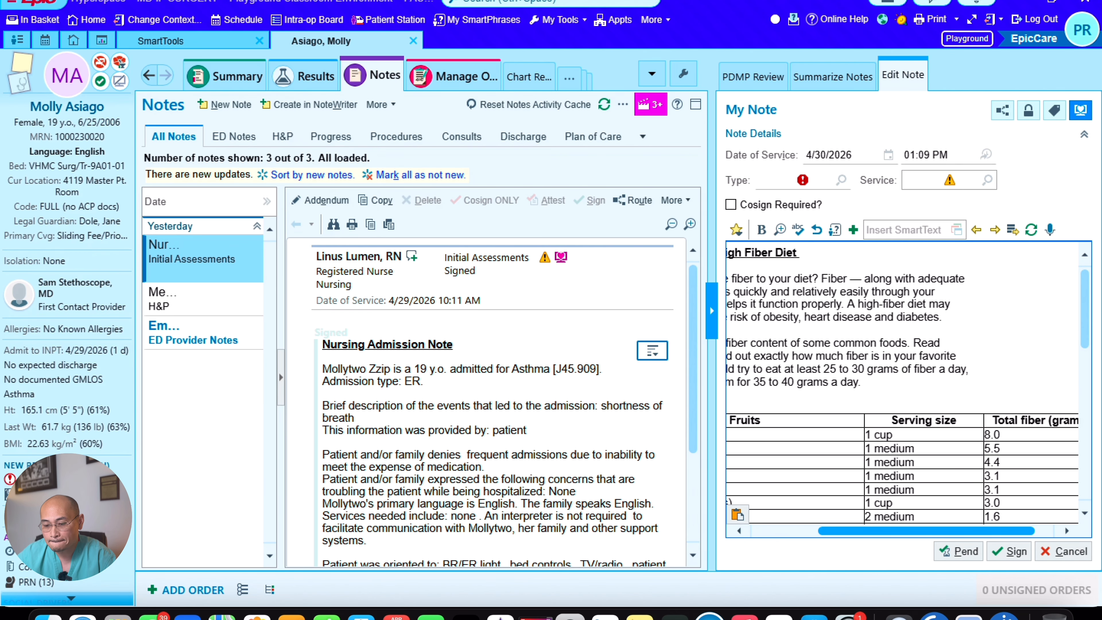
scroll(909, 383, "down", 12)
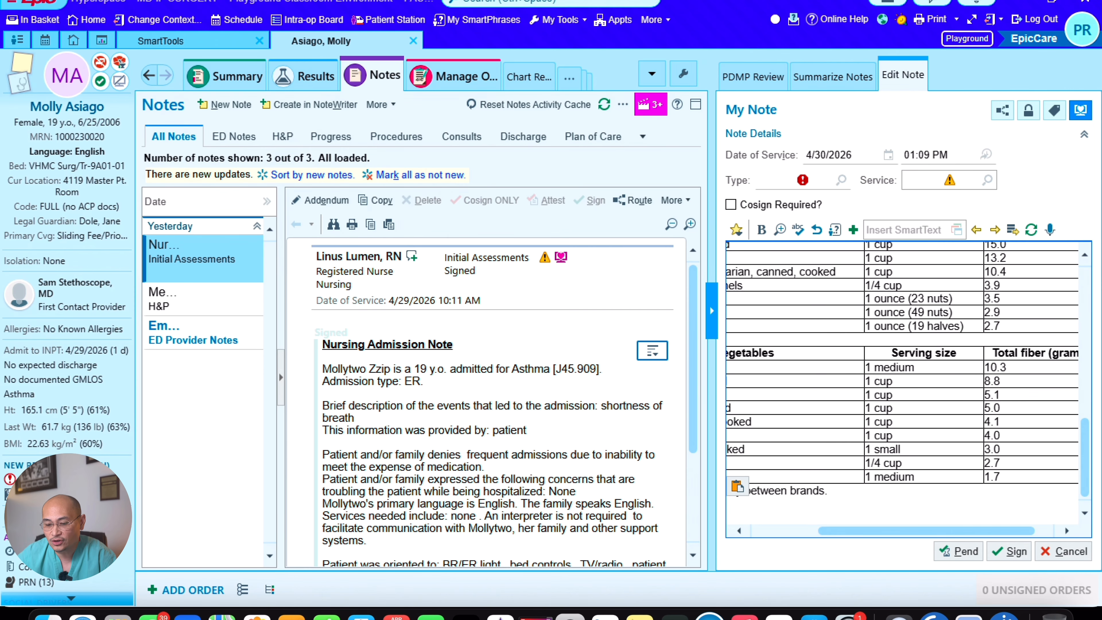
- Replace the high fiber diet handout in the note with the Spanish version from the RFGFIBERSPANISH SmartPhrase
left_click_drag(864, 506, 603, 60)
key("BackSpace")
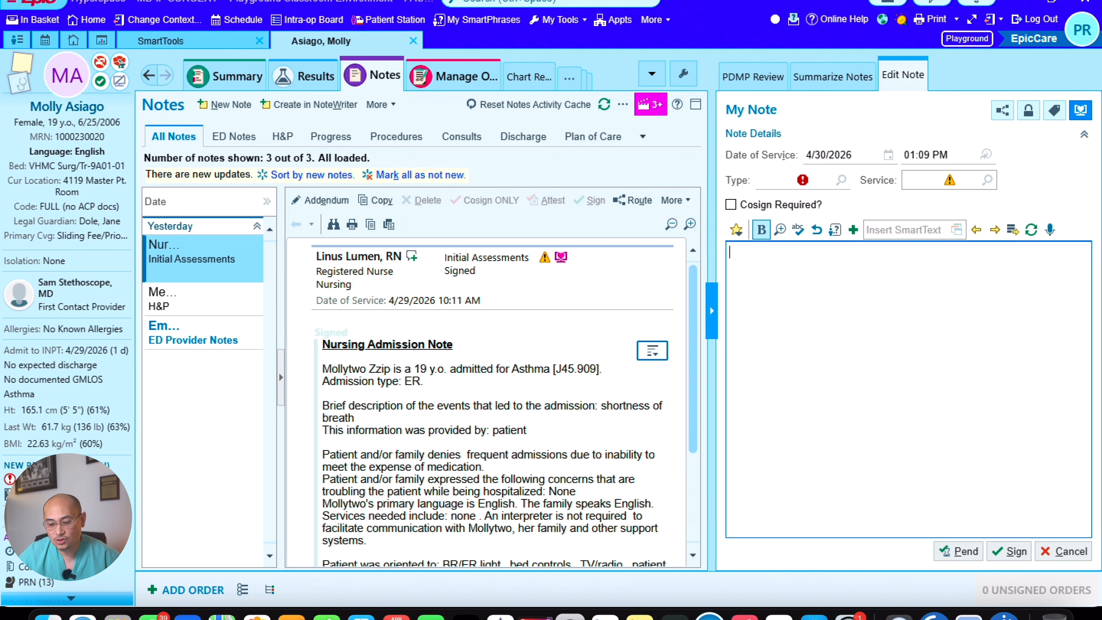
type(".pd")
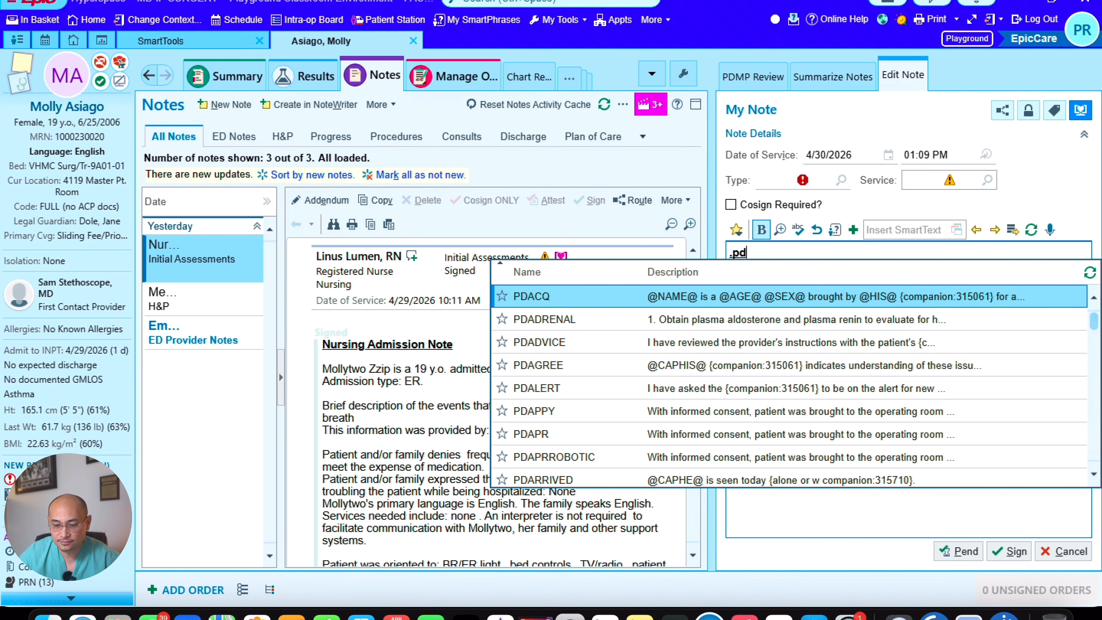
key("BackSpace")
key("BackSpace")
key("BackSpace")
type(".rfg")
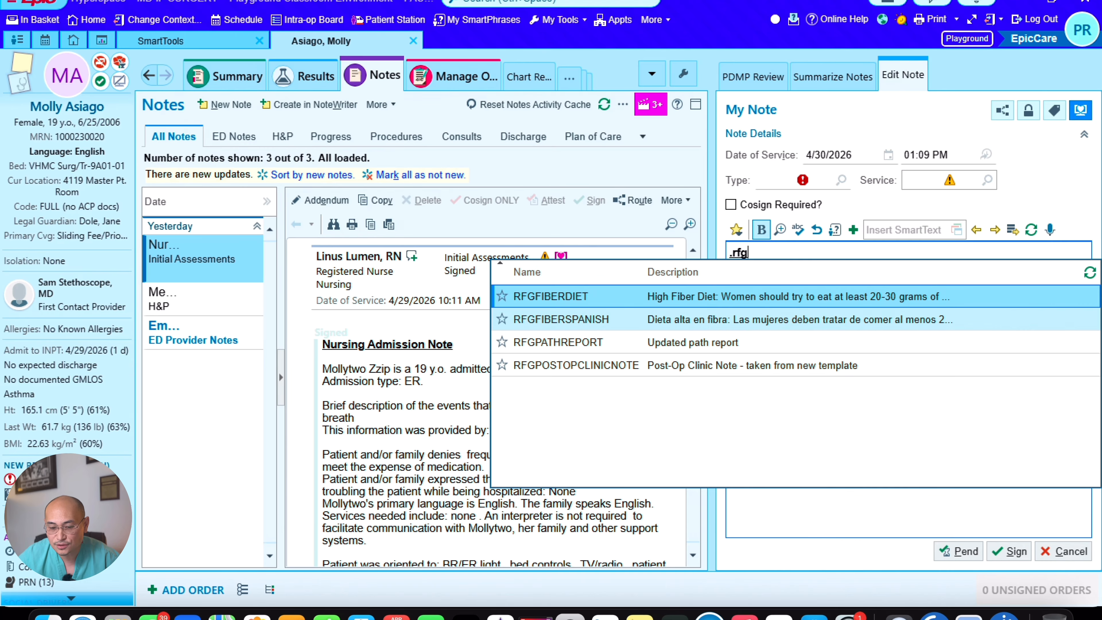
left_click(796, 319)
key("Return")
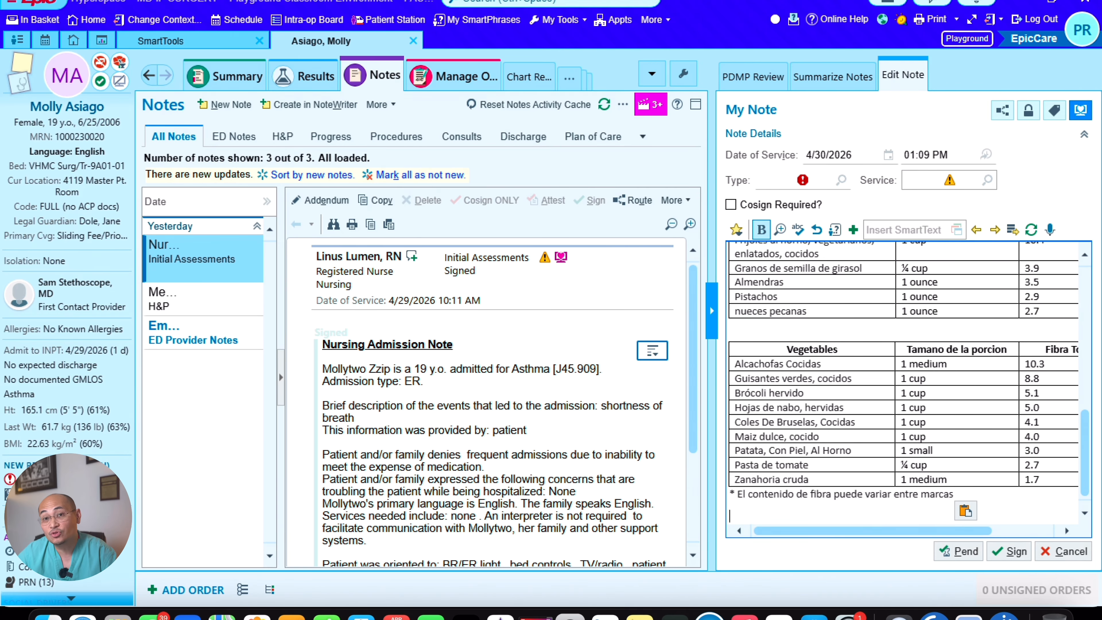
- Delete the entire Spanish high fiber diet handout from the note
scroll(908, 383, "up", 10)
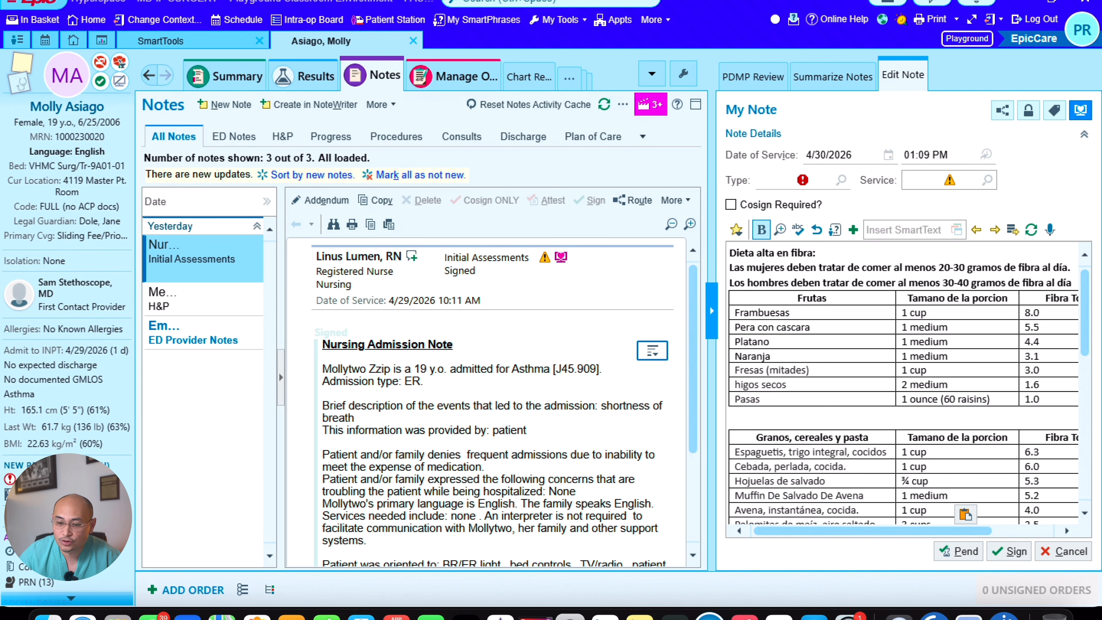
left_click_drag(730, 252, 912, 534)
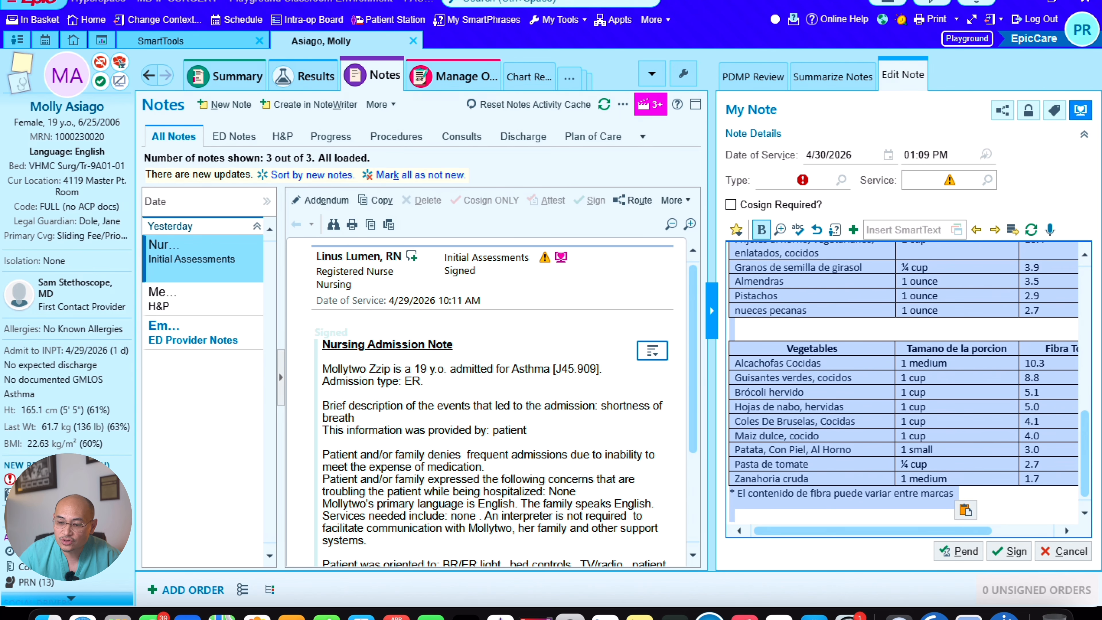
key("Delete")
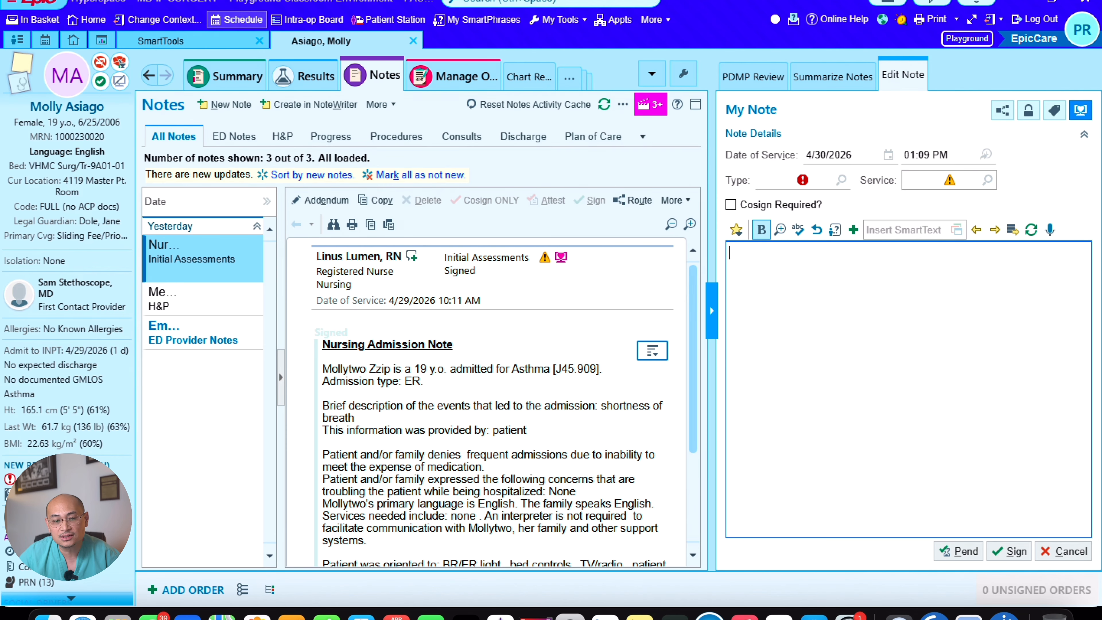
- Look through the facility-level SmartPhrases in the SmartPhrase Manager, down to the HPI phrases such as HPIABSCESS
left_click(174, 40)
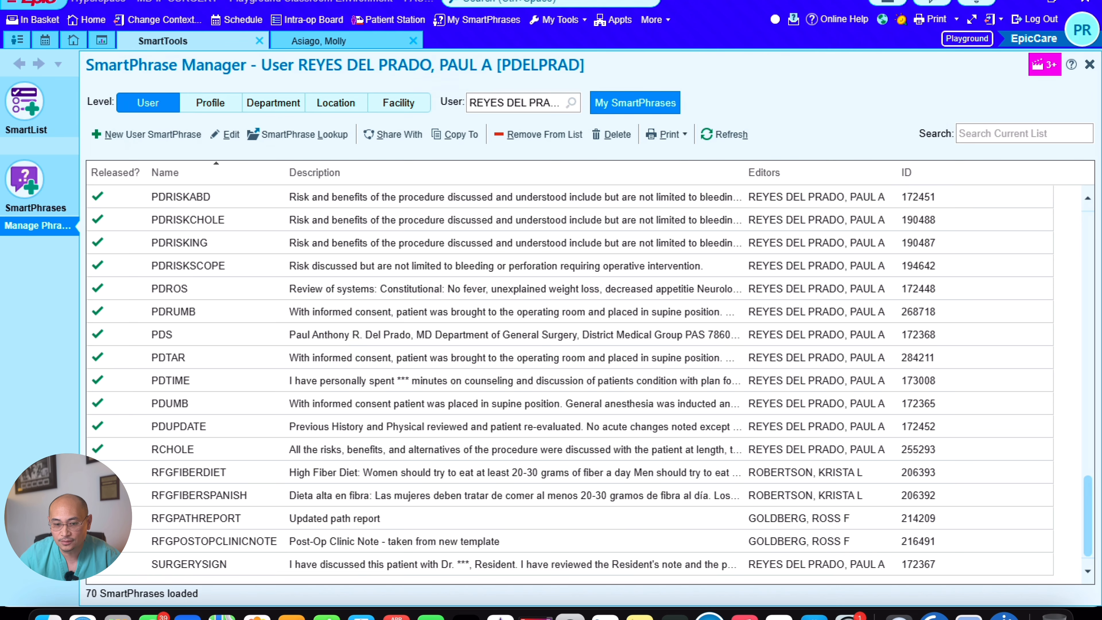
scroll(564, 334, "up", 15)
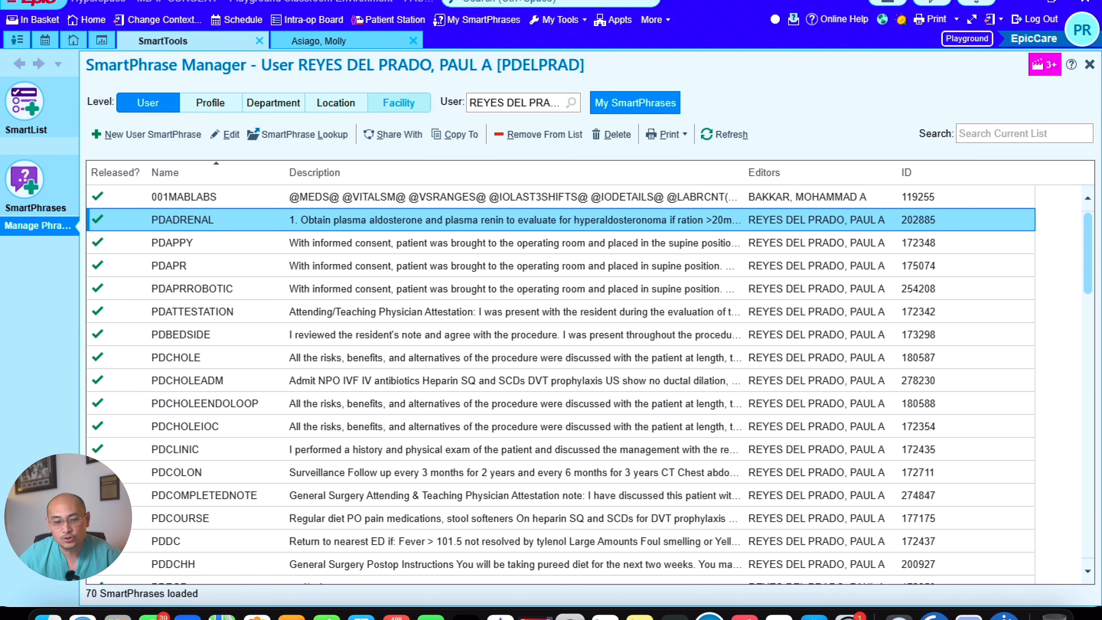
left_click(398, 104)
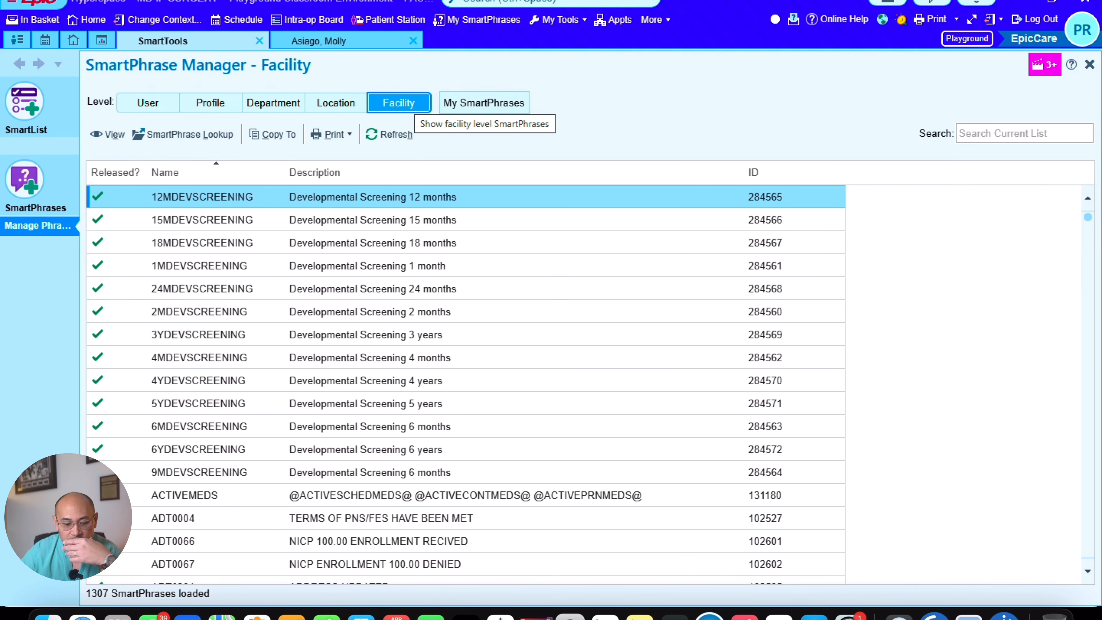
scroll(464, 403, "down", 8)
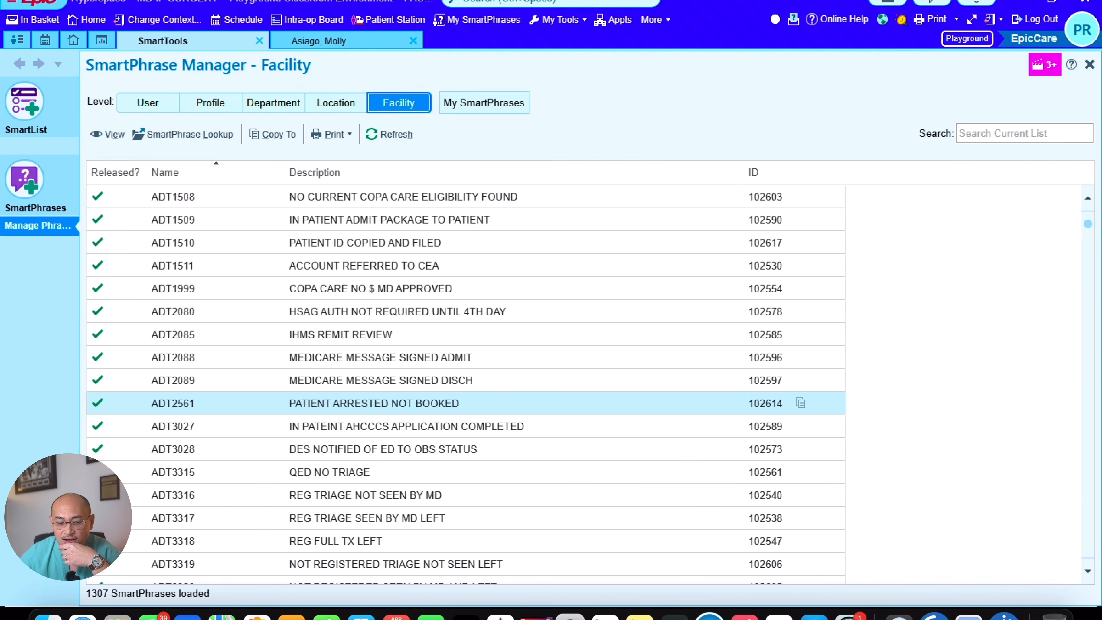
scroll(464, 403, "down", 15)
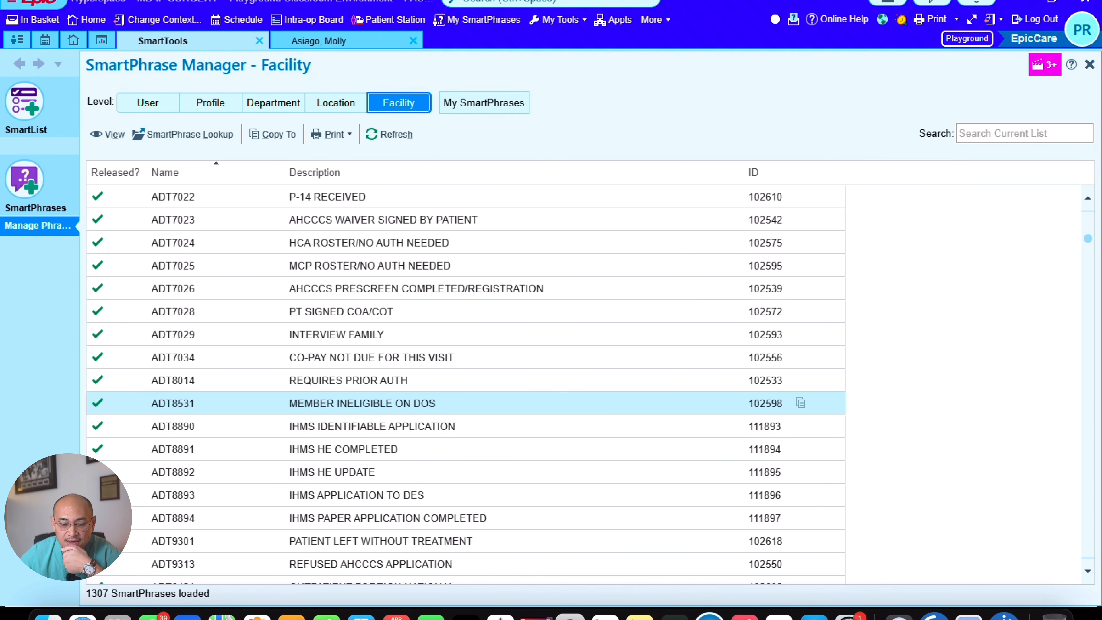
scroll(465, 403, "down", 12)
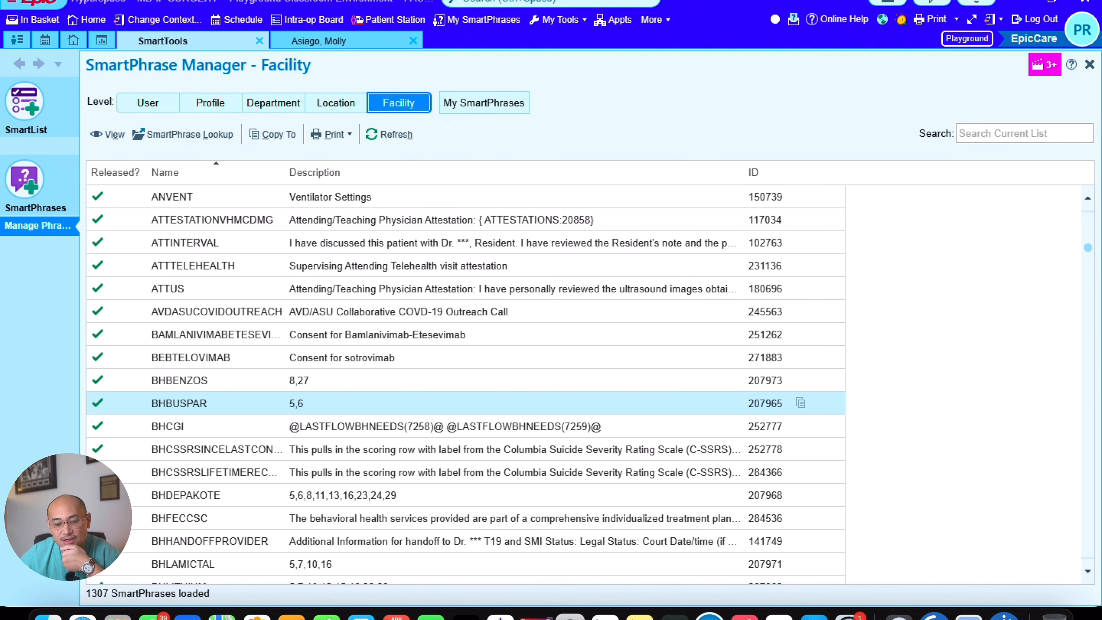
scroll(465, 403, "down", 15)
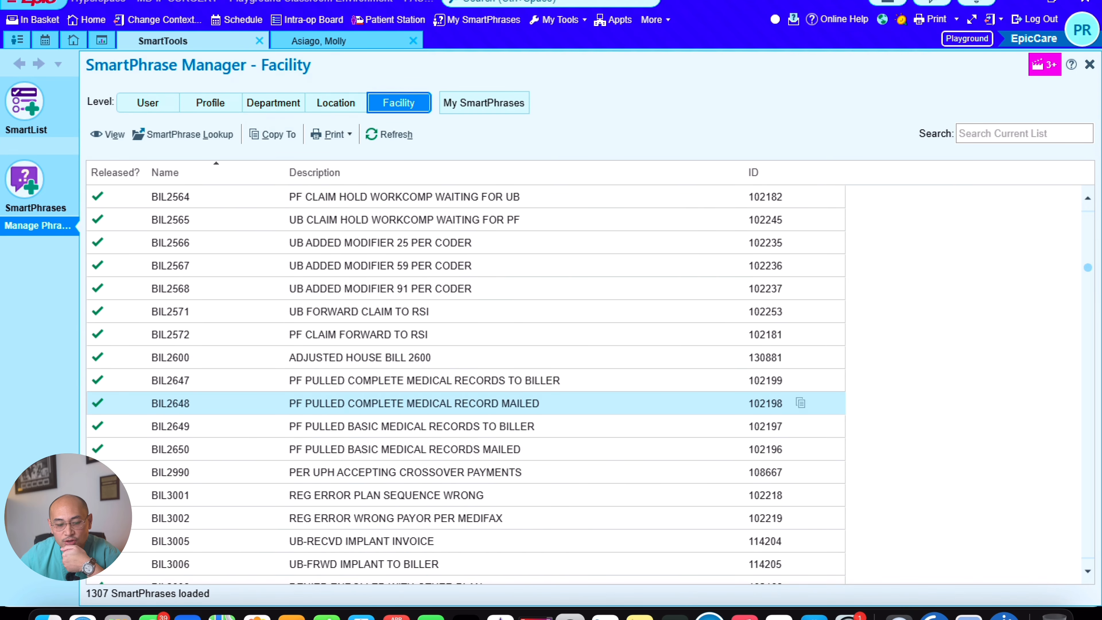
scroll(464, 403, "down", 15)
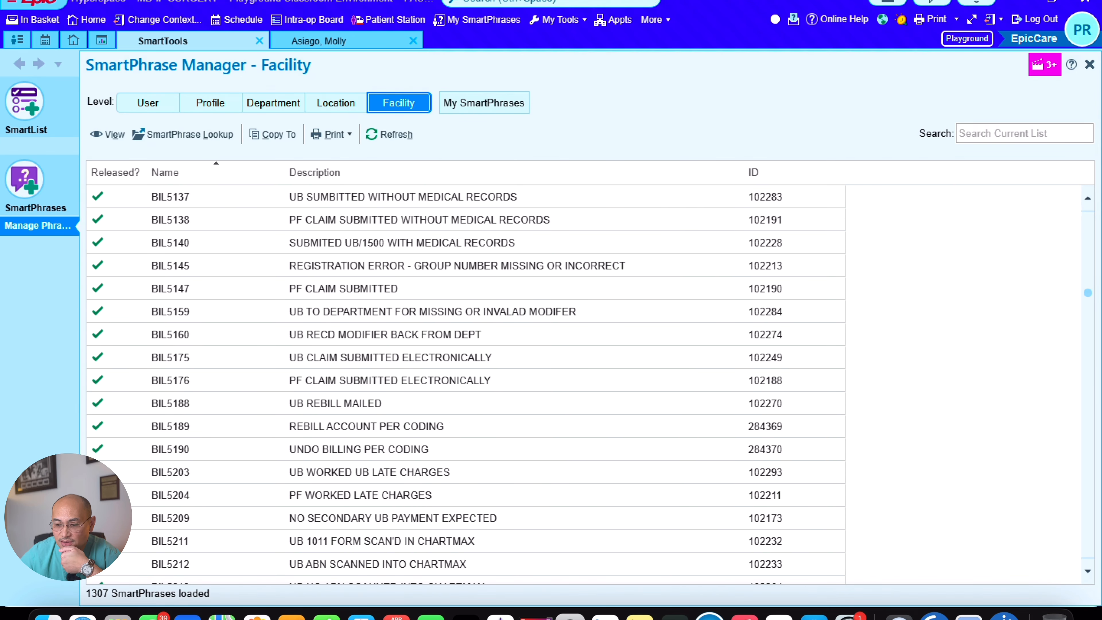
scroll(465, 404, "down", 15)
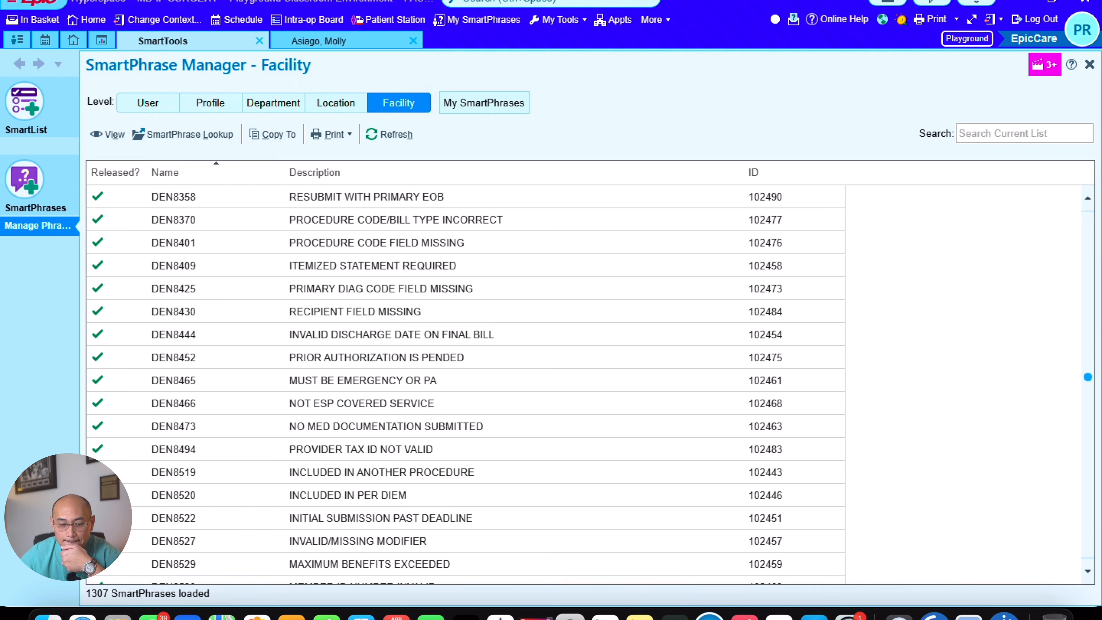
scroll(464, 426, "down", 15)
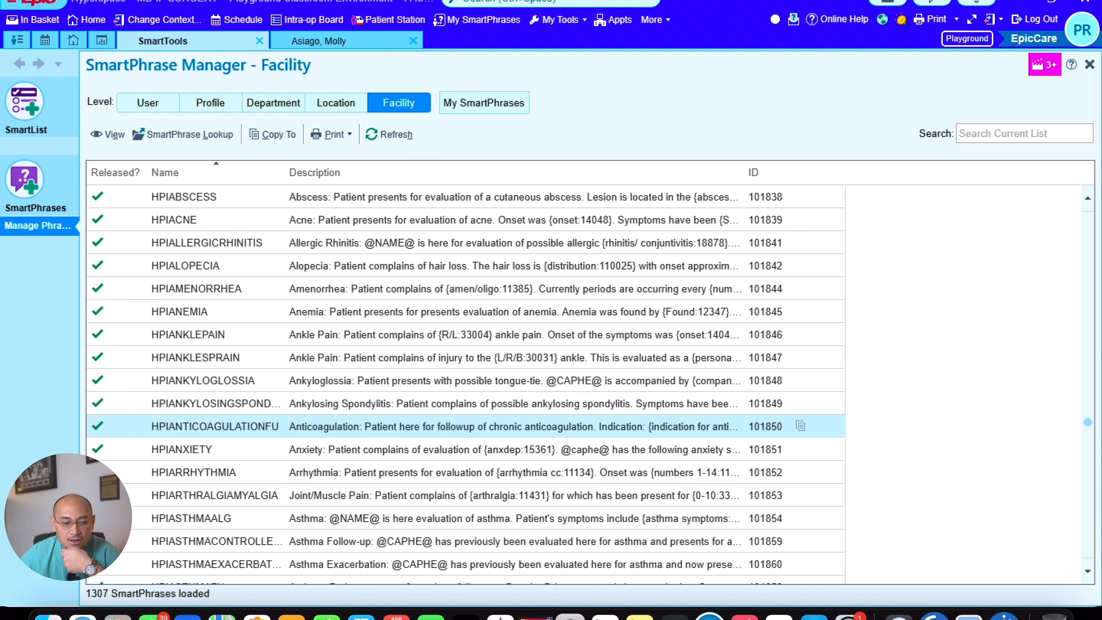
scroll(464, 334, "up", 1)
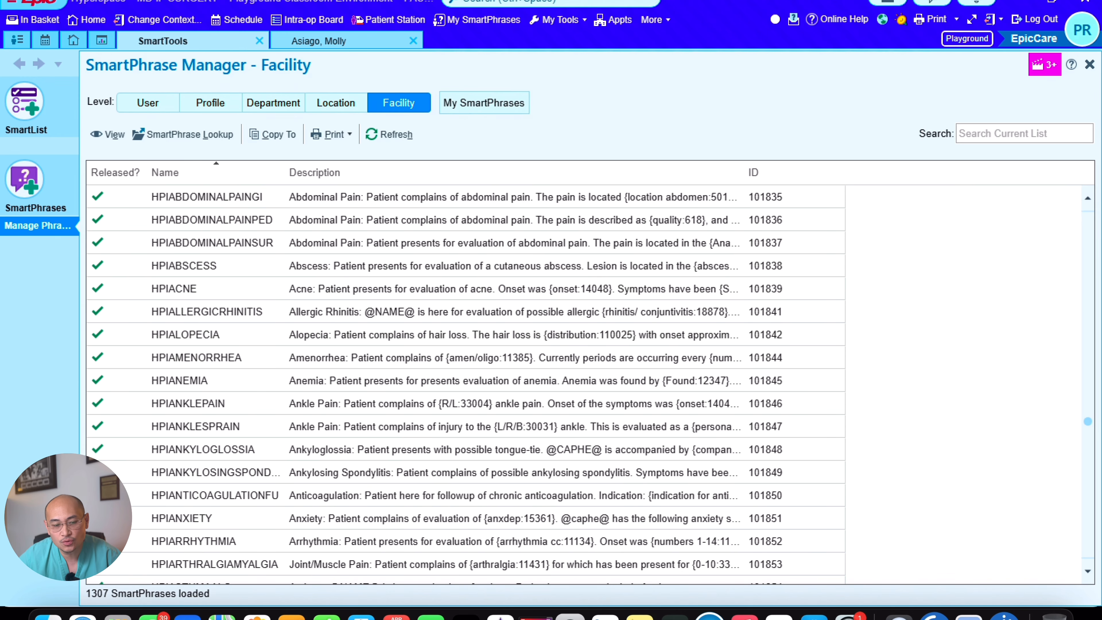
- Find the HPI SmartPhrases from within the patient's empty note and insert HPIABSCESS
left_click(319, 41)
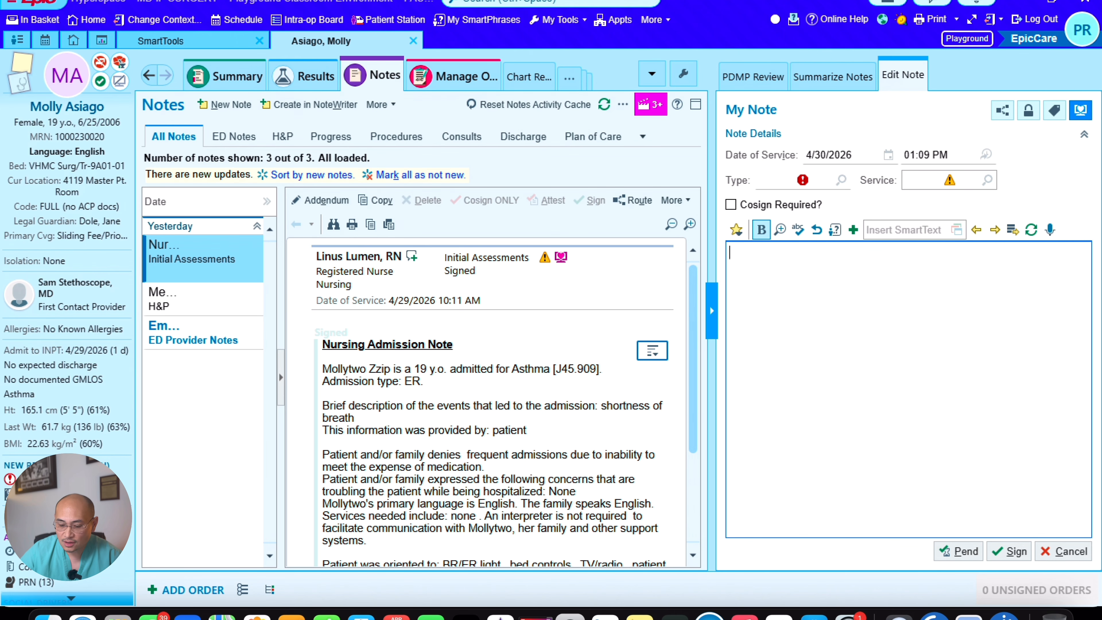
type(".hpi")
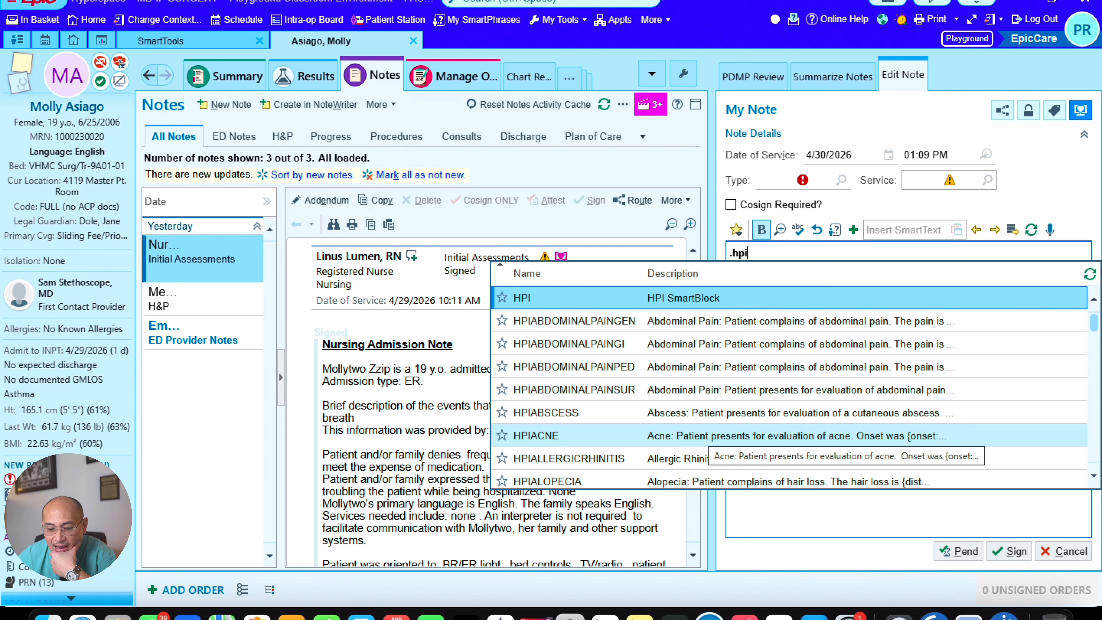
scroll(703, 435, "down", 2)
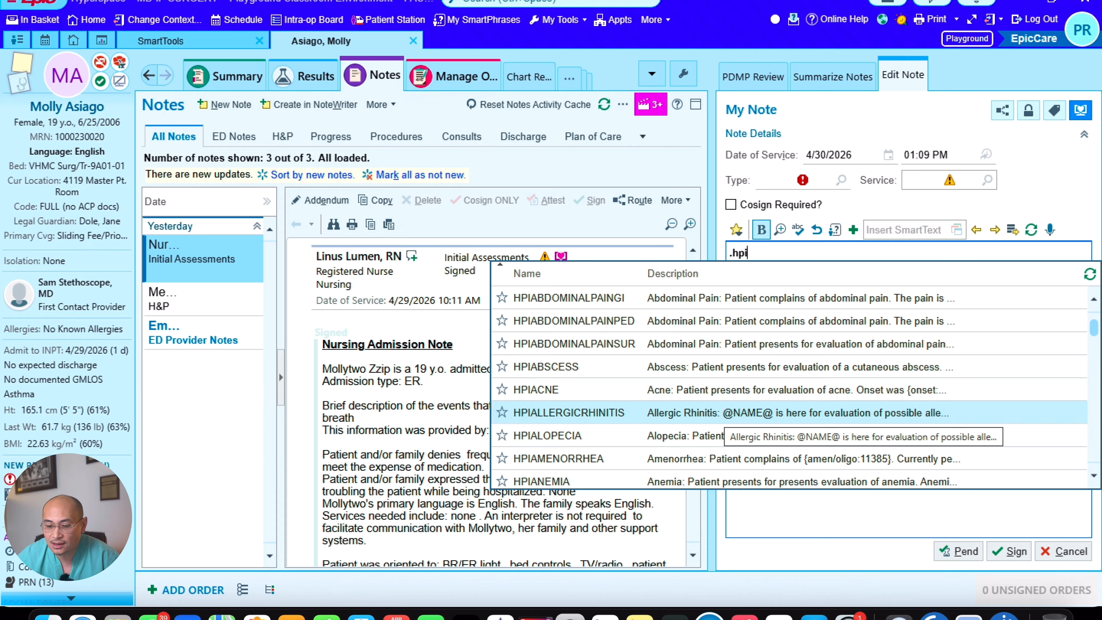
scroll(703, 435, "down", 3)
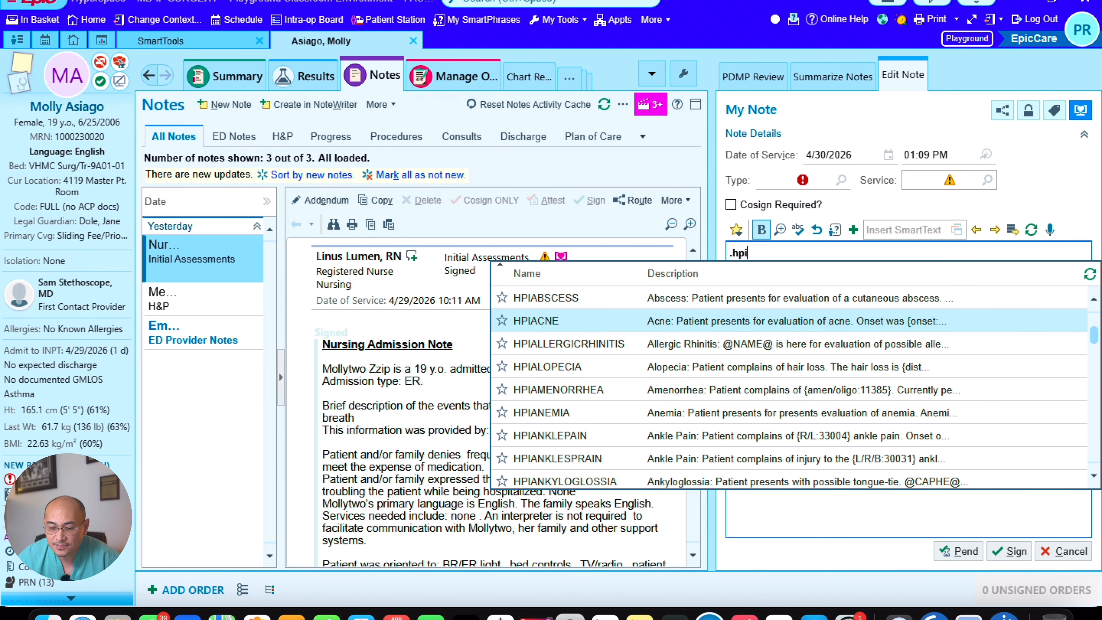
double_click(546, 298)
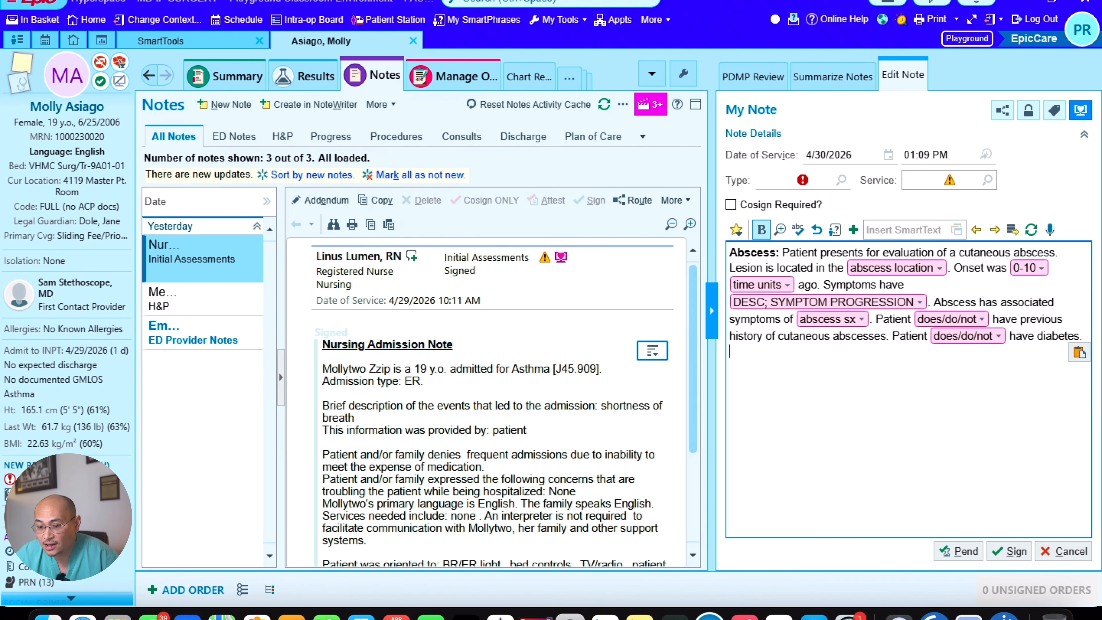
- Examine the choices in the abscess text's SmartLists for abscess location, onset number, time units and symptom progression
key("F2")
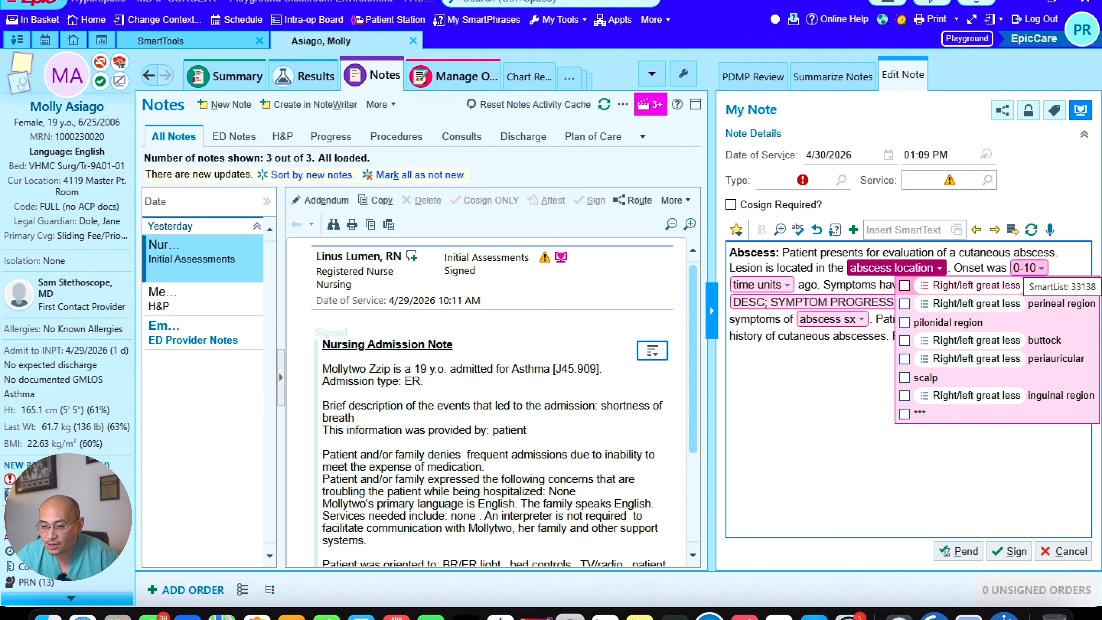
left_click(1030, 268)
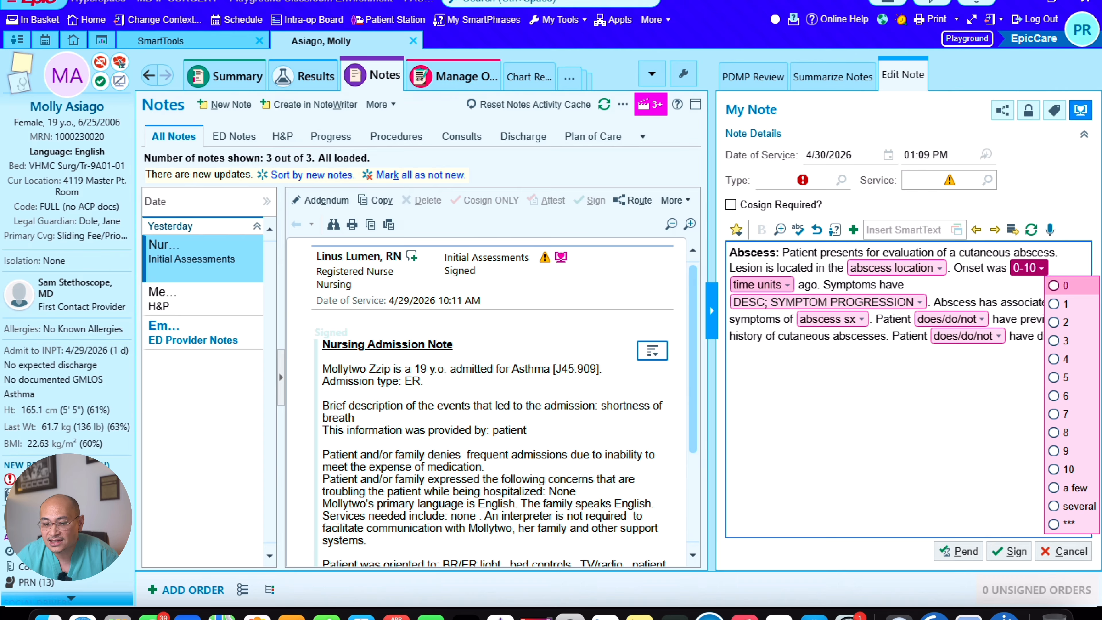
left_click(786, 285)
left_click(787, 286)
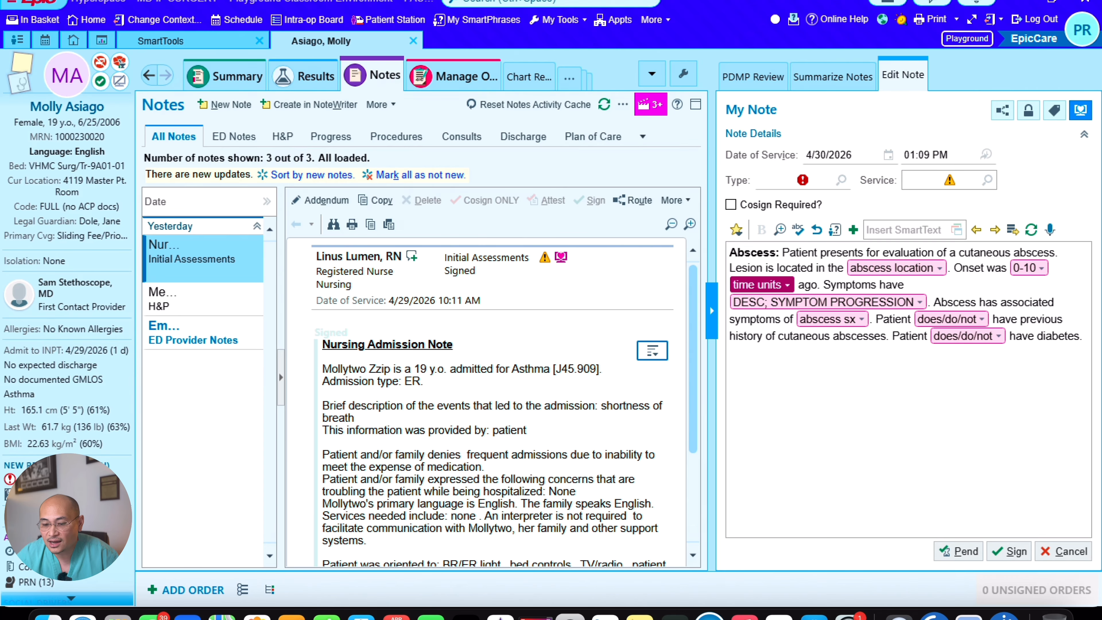
left_click(829, 303)
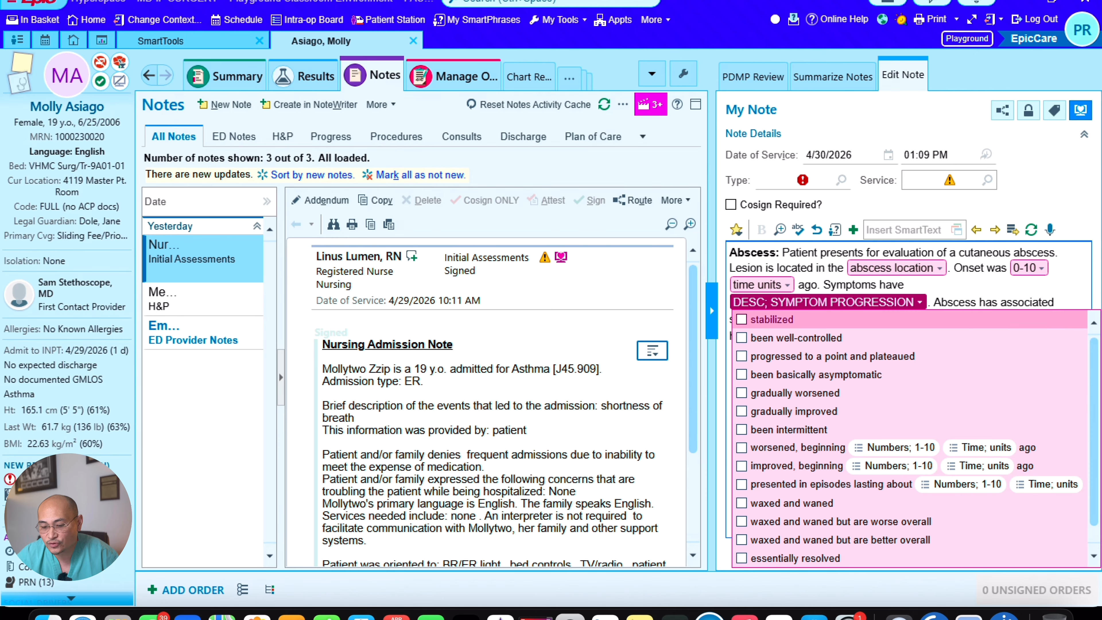
- Leave the symptom progression choices unselected and delete the whole abscess HPI text from the note
left_click(908, 285)
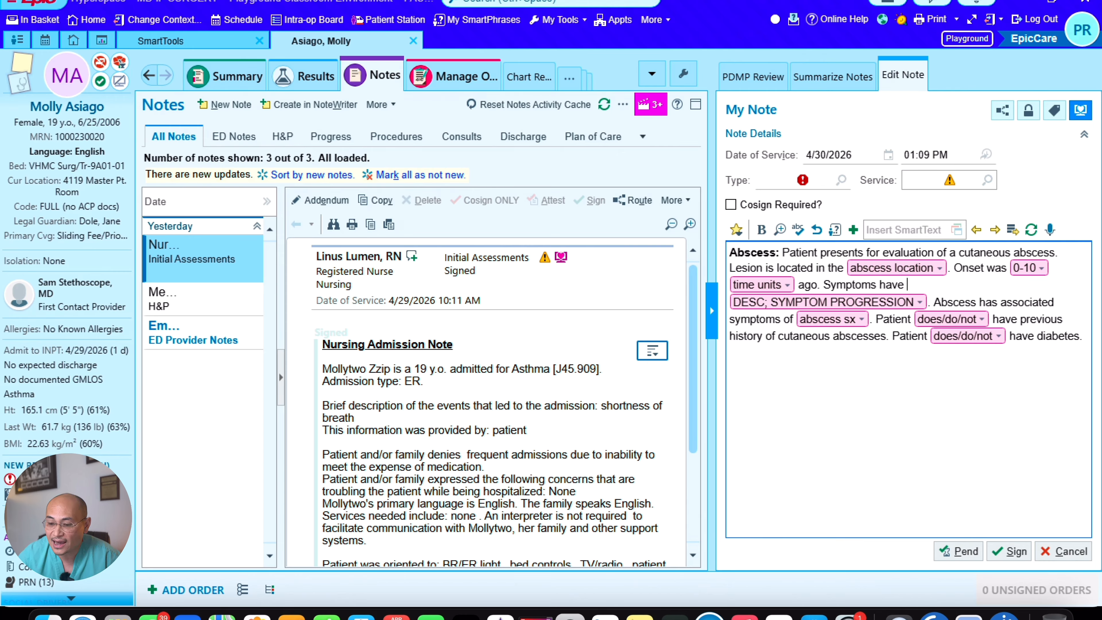
key("ctrl+a")
key("Delete")
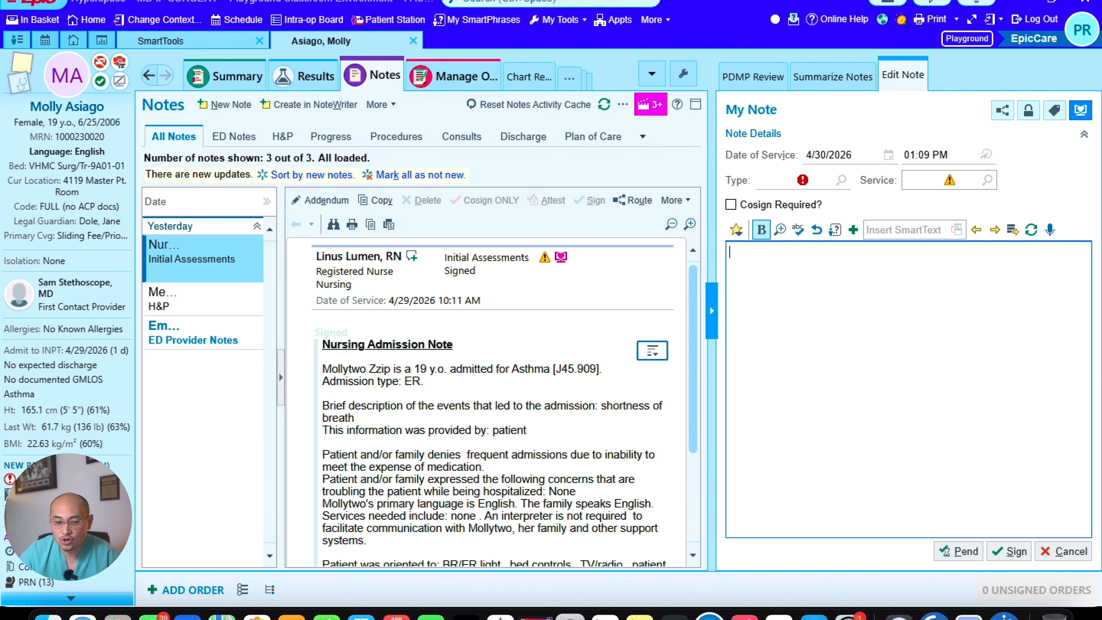
- Open the facility-level HPIABSCESS SmartPhrase in the SmartPhrase Manager and copy its entire text
left_click(204, 41)
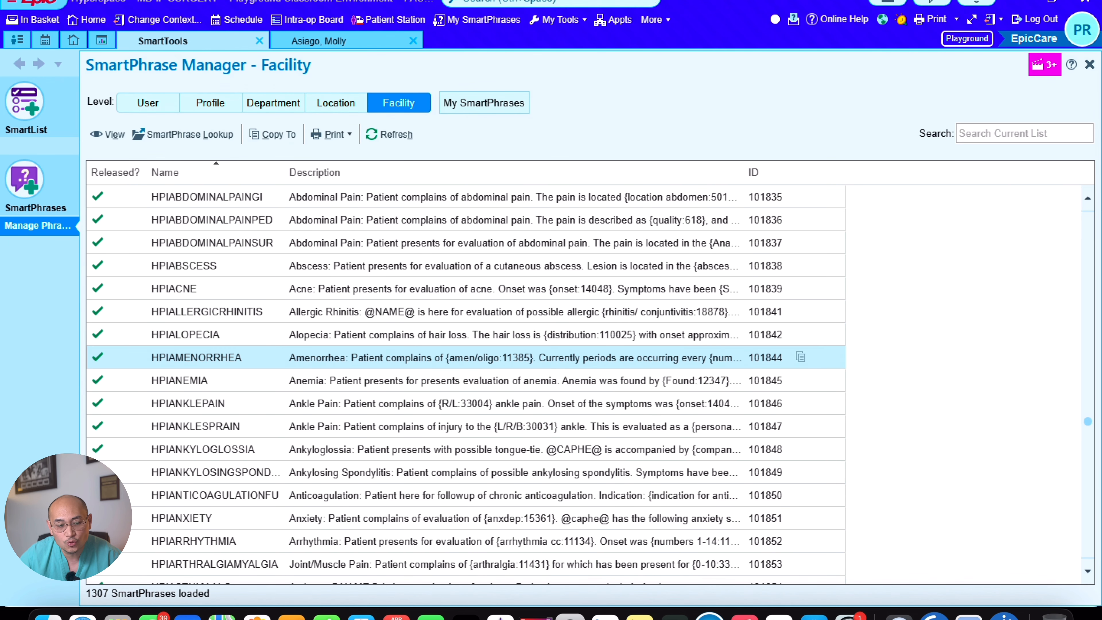
left_click(233, 358)
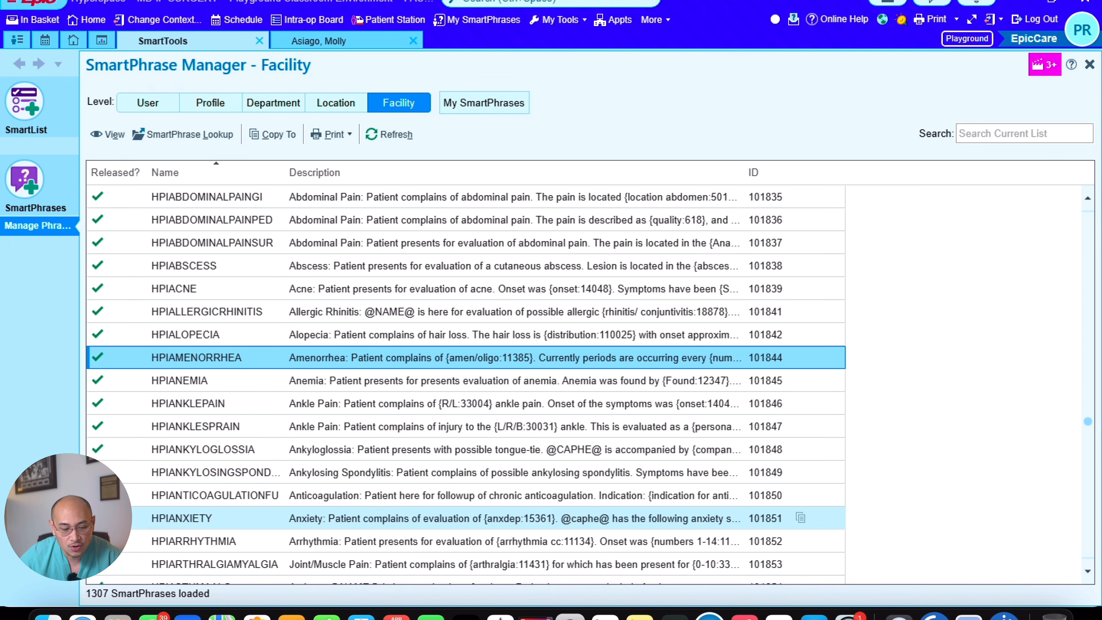
left_click(184, 266)
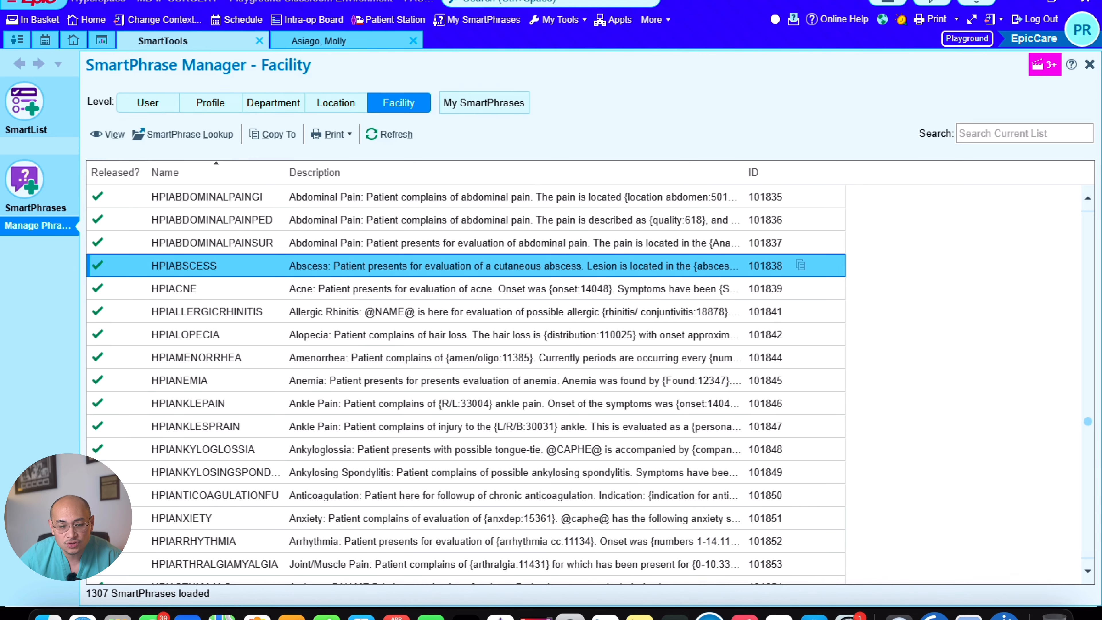
double_click(184, 265)
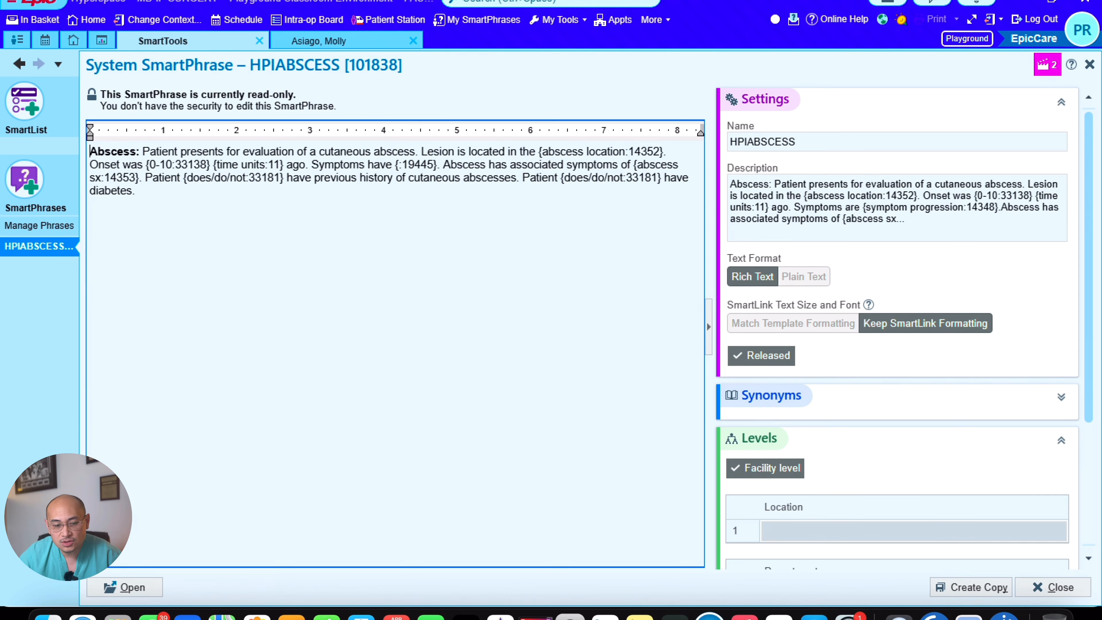
key("ctrl+a")
key("ctrl+c")
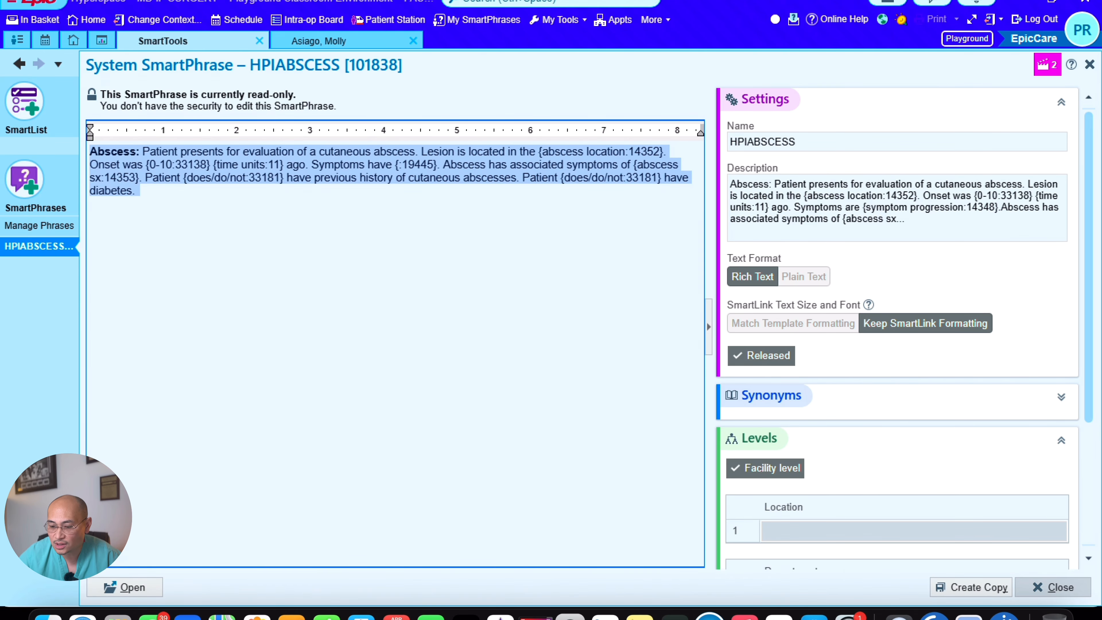
- Close the read-only HPIABSCESS phrase, and create a new user-level SmartPhrase containing the copied abscess text
left_click(1053, 588)
left_click(148, 102)
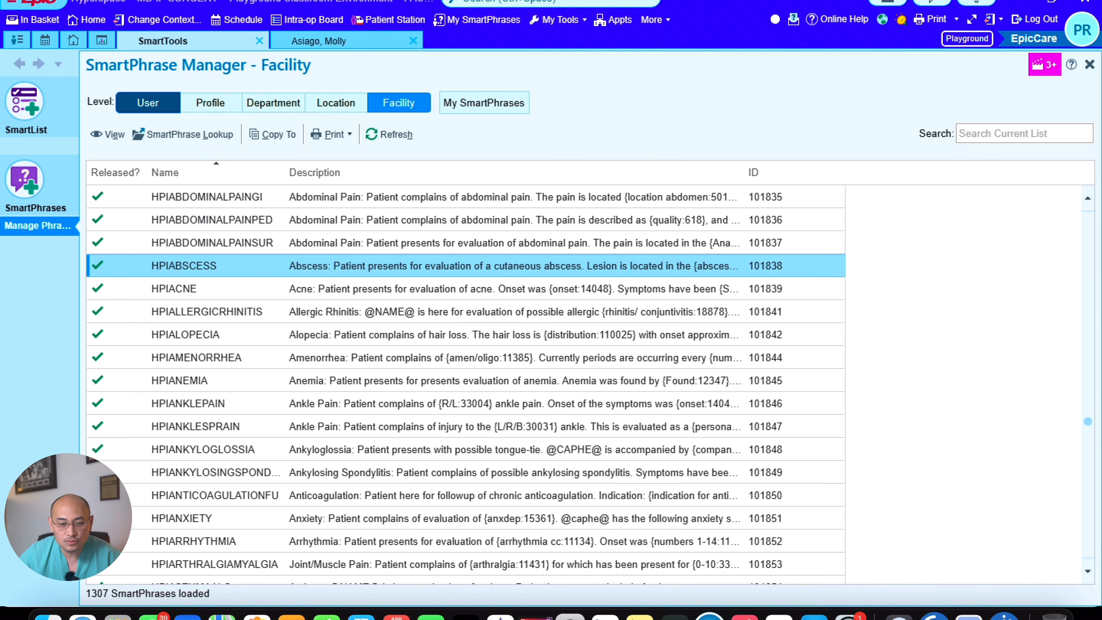
left_click(146, 134)
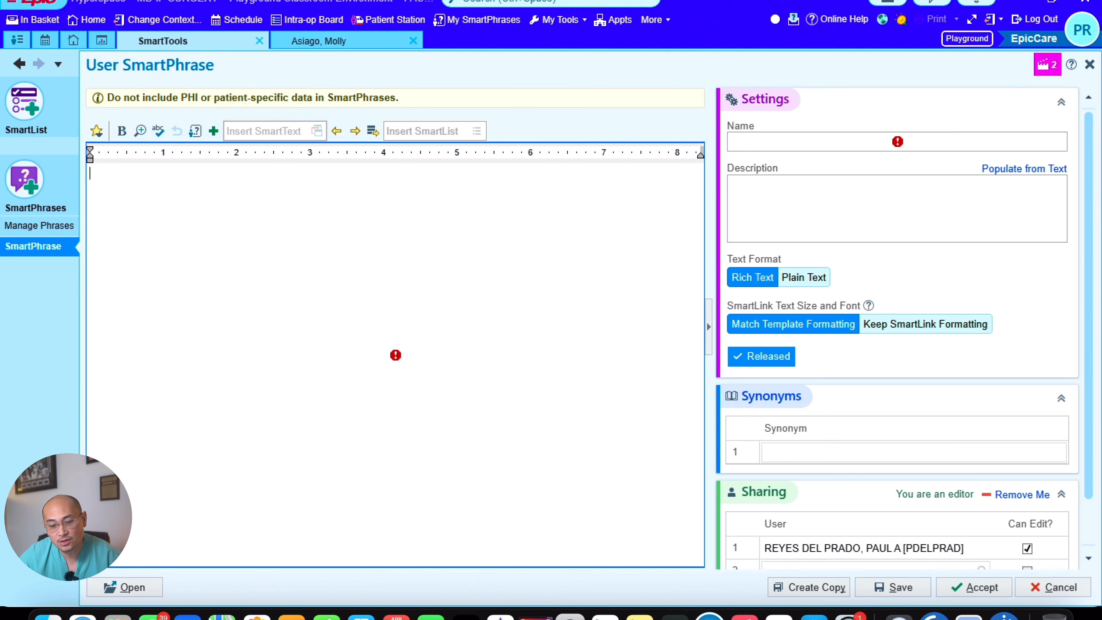
key("ctrl+v")
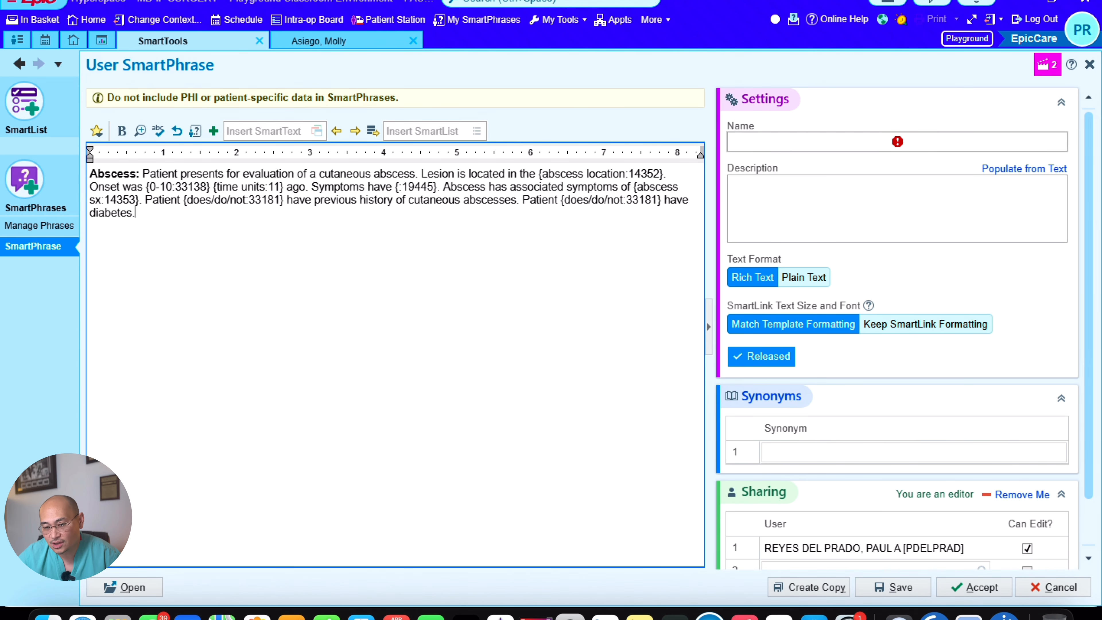
- Name the new user SmartPhrase .PDABSCESS
left_click(897, 142)
type(".PDAB")
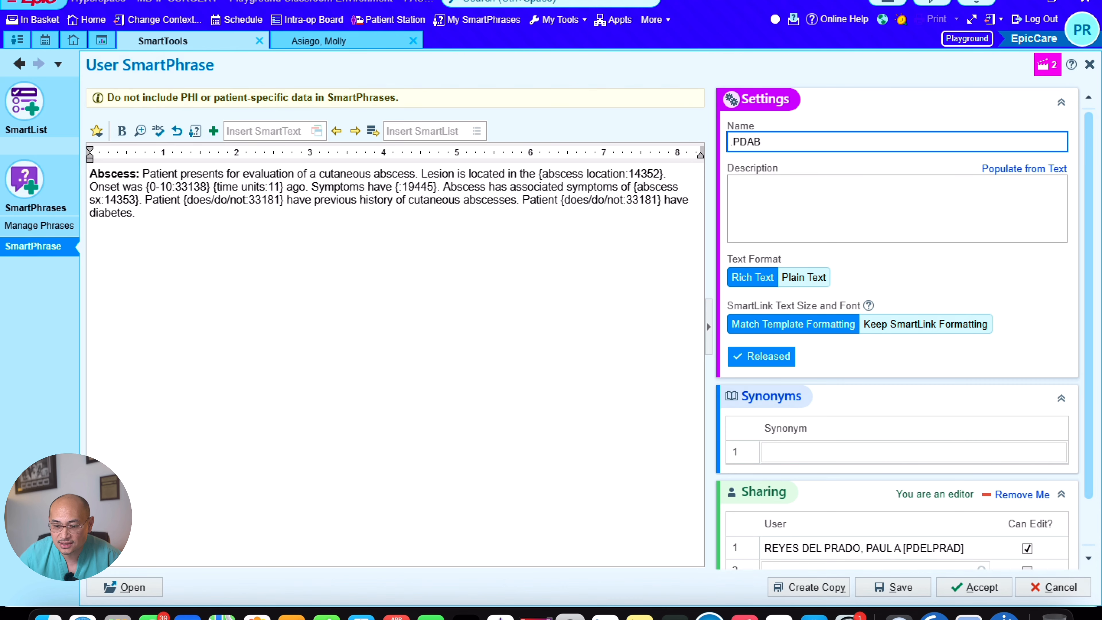
type("SCESS")
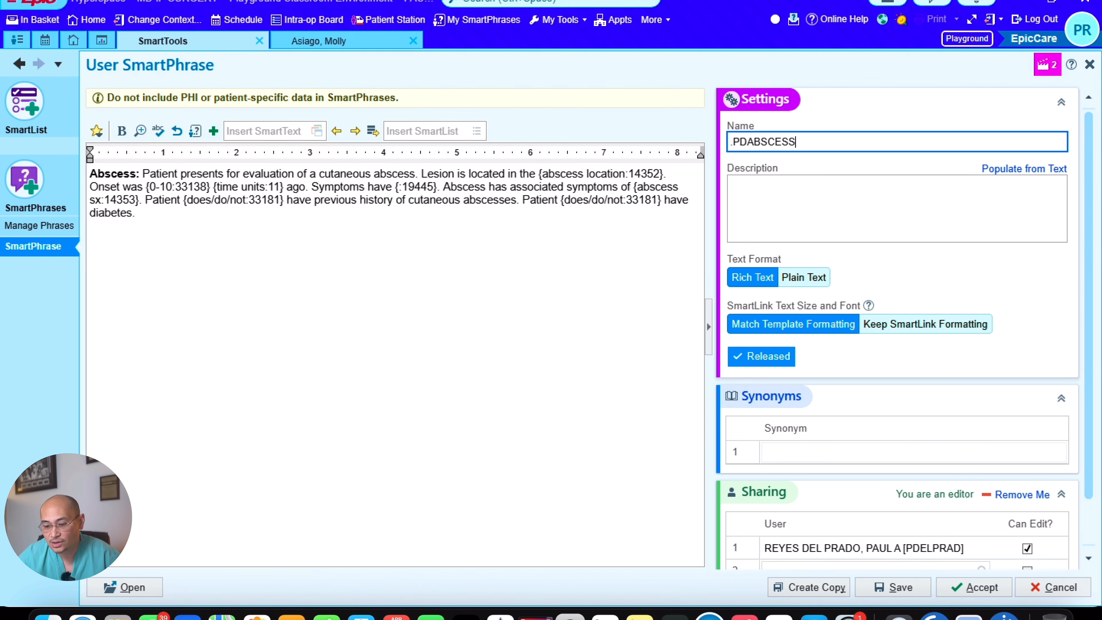
- Remove the leading period from the new abscess SmartPhrase's name so it reads PDABSCESS, and save the phrase
left_click(975, 588)
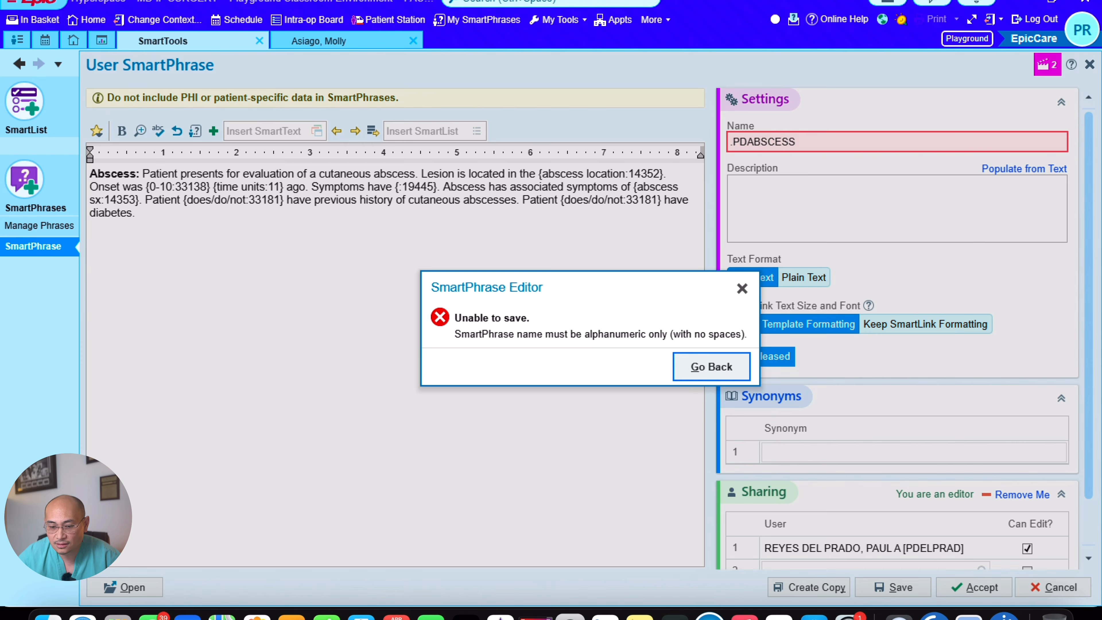
key("Return")
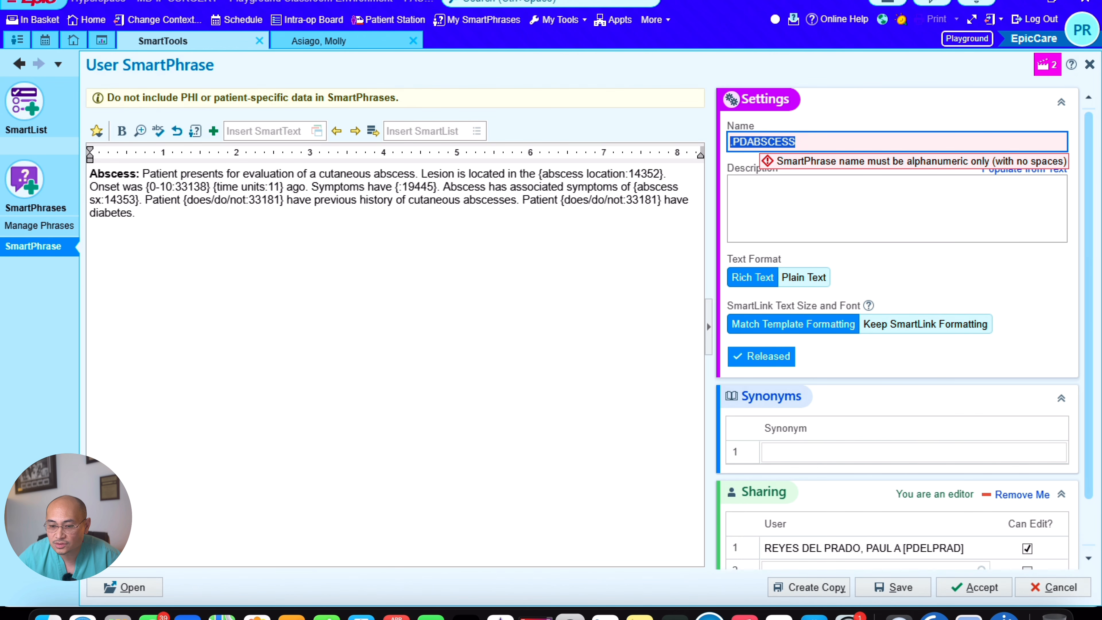
left_click(733, 142)
key("BackSpace")
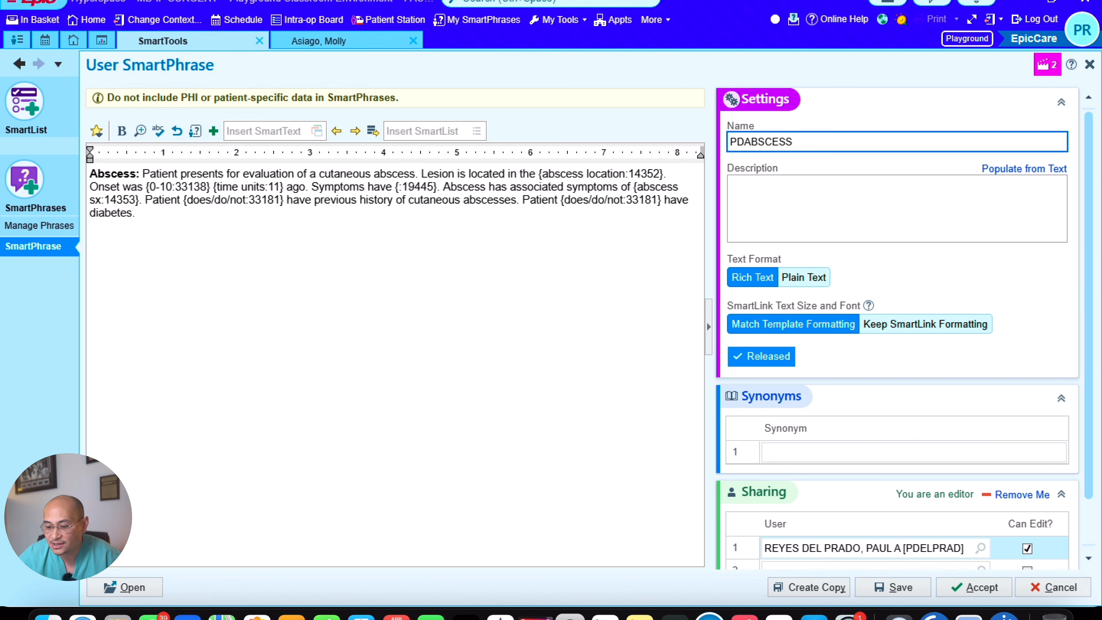
left_click(975, 588)
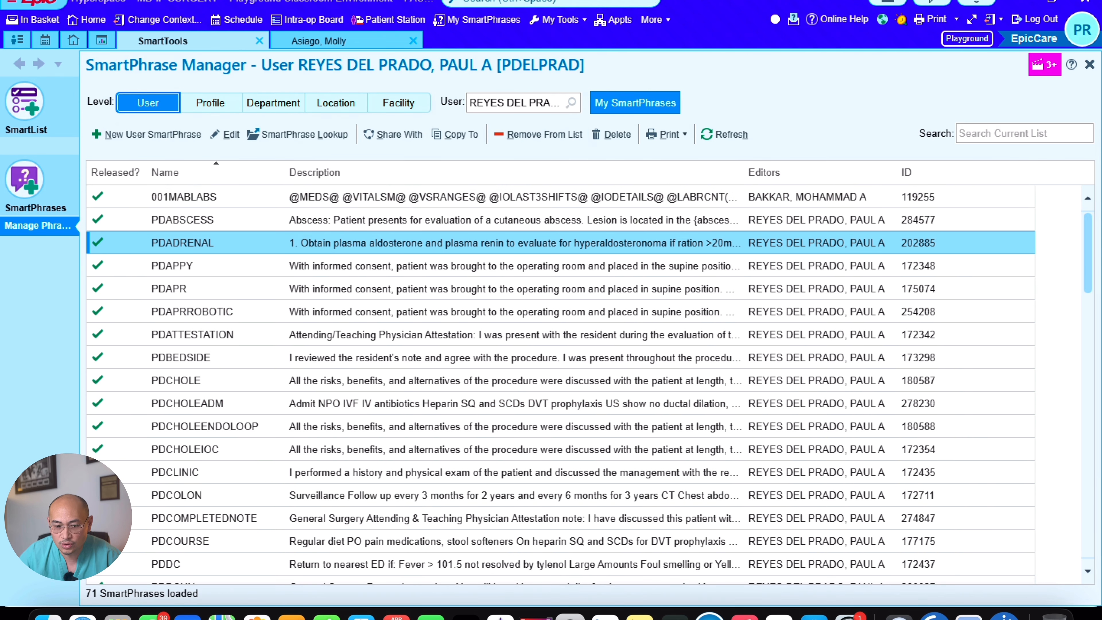
- Insert the PDABSCESS SmartPhrase into the patient's note and delete the inserted text again
left_click(319, 41)
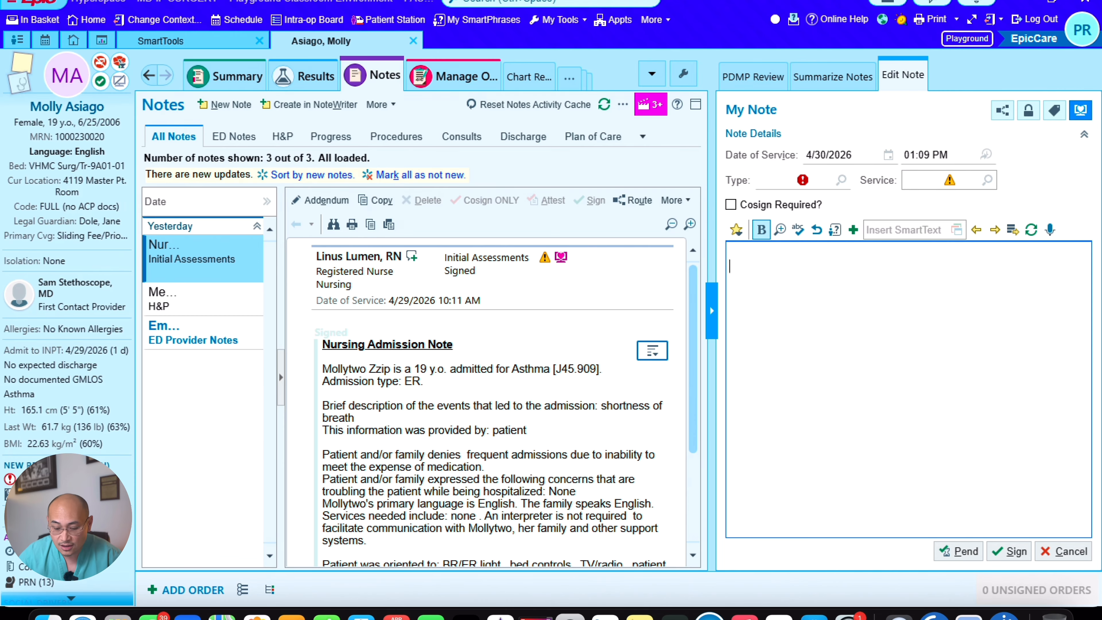
type(".pdab")
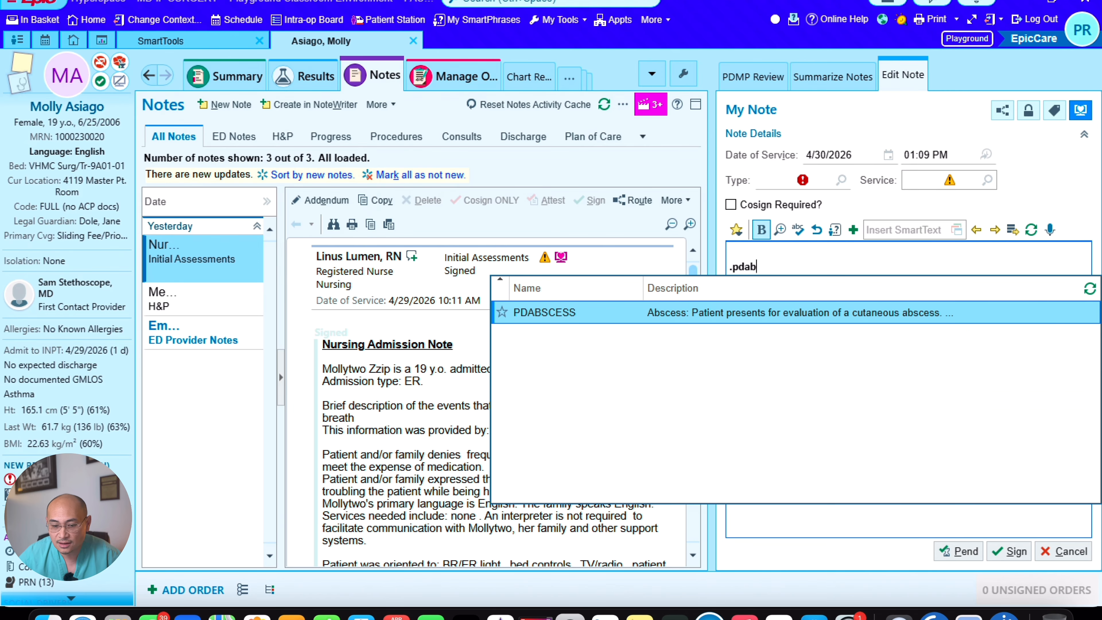
key("Return")
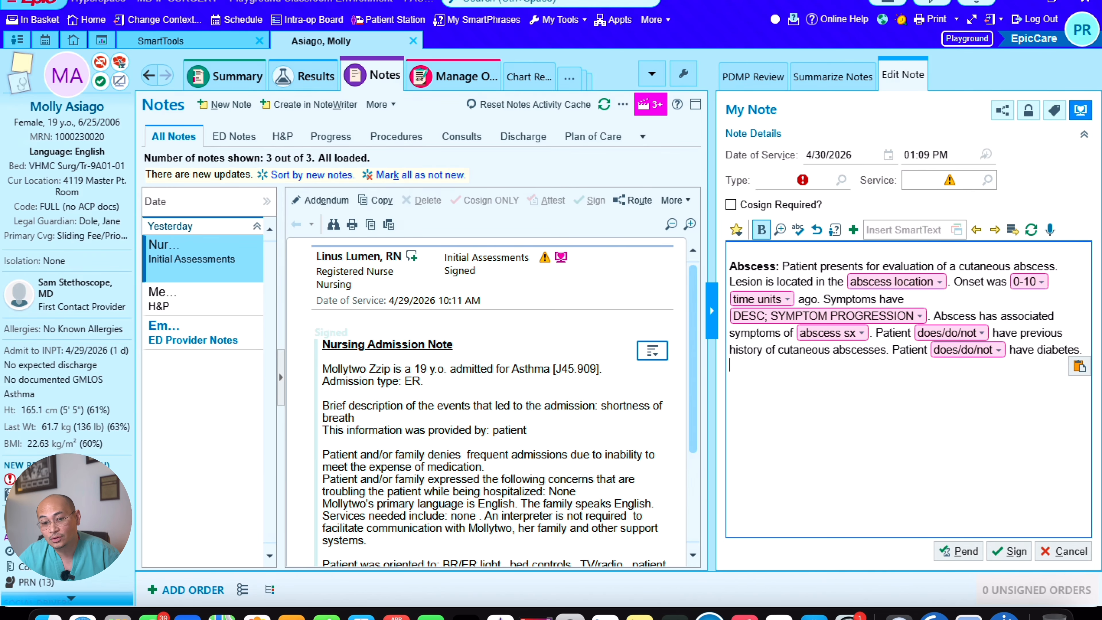
key("ctrl+a")
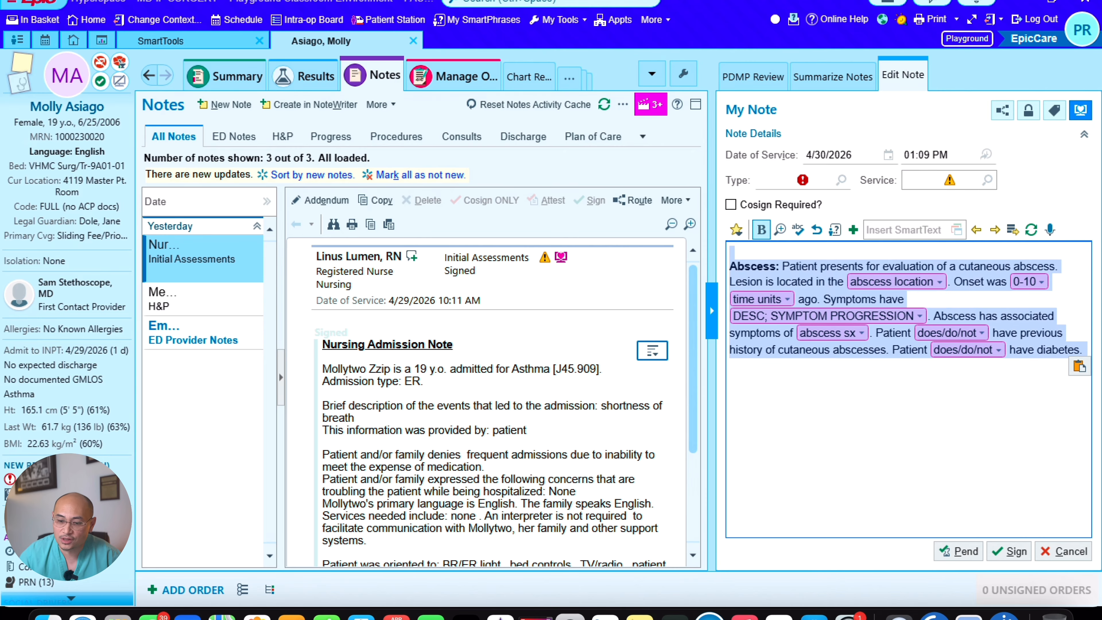
key("BackSpace")
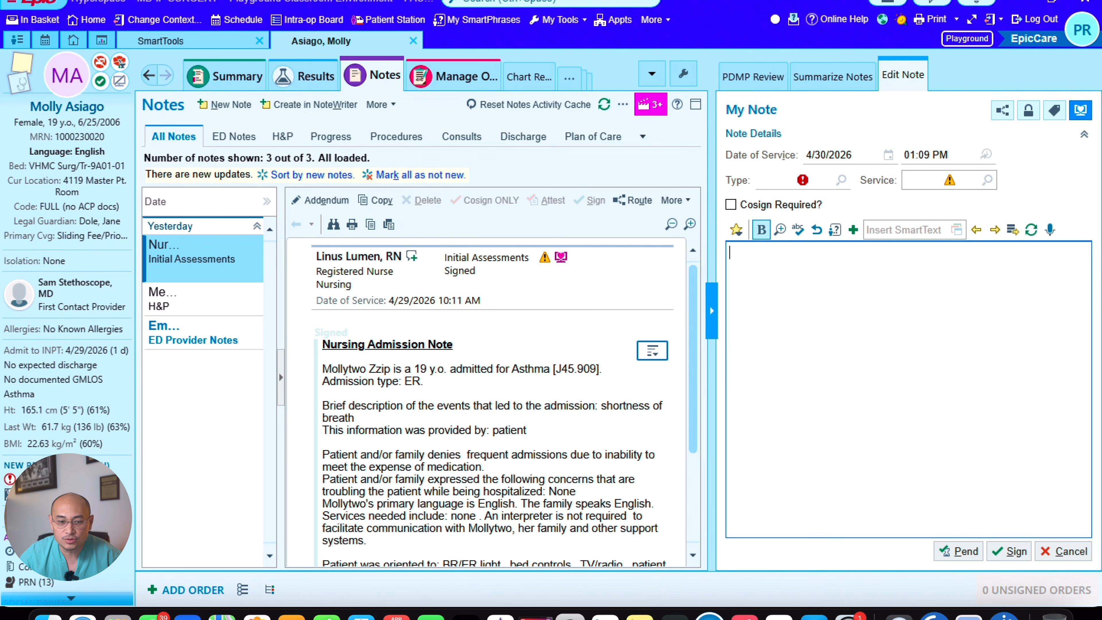
- Open the 001MABLABS SmartPhrase in the SmartPhrase Manager, examine its SmartLinks and close it
left_click(160, 40)
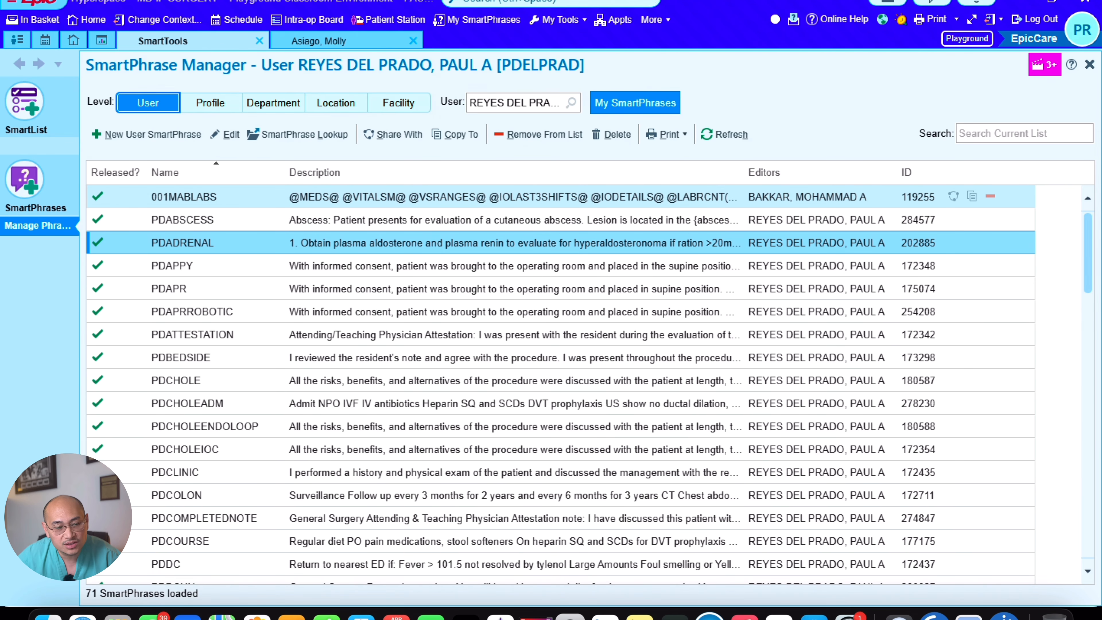
left_click(456, 197)
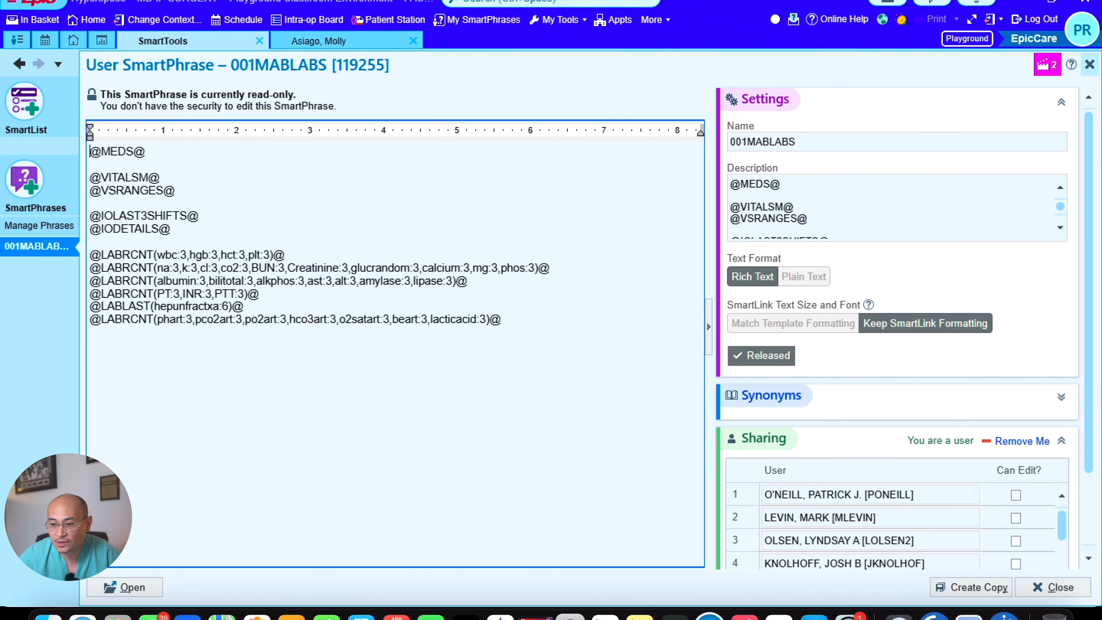
left_click(1090, 64)
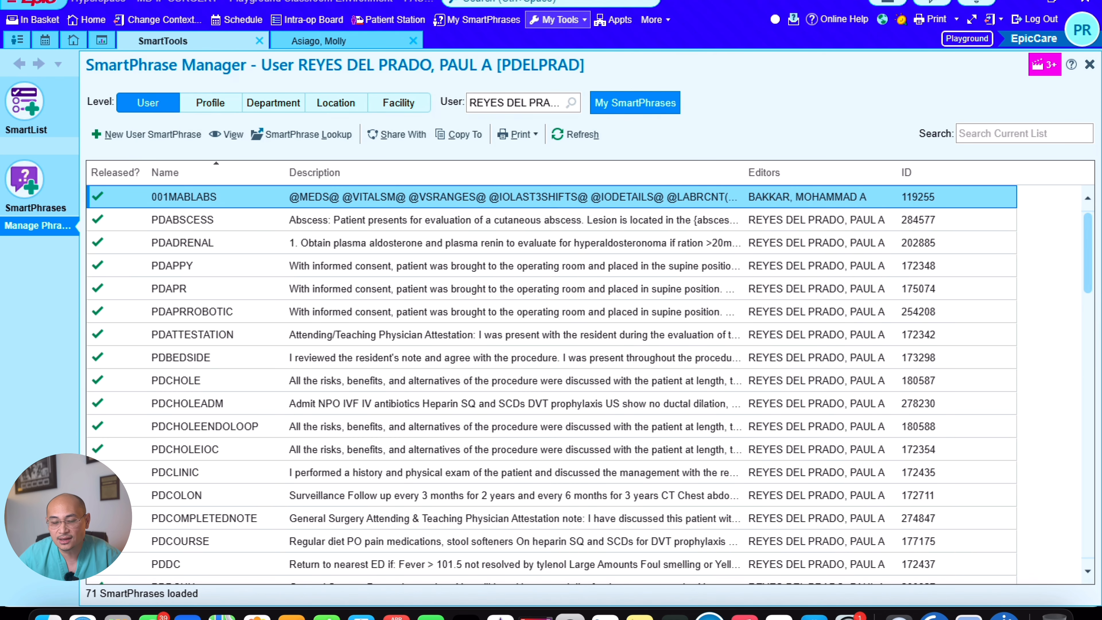
- Insert the 001MABLABS SmartPhrase into the patient's empty note
left_click(318, 41)
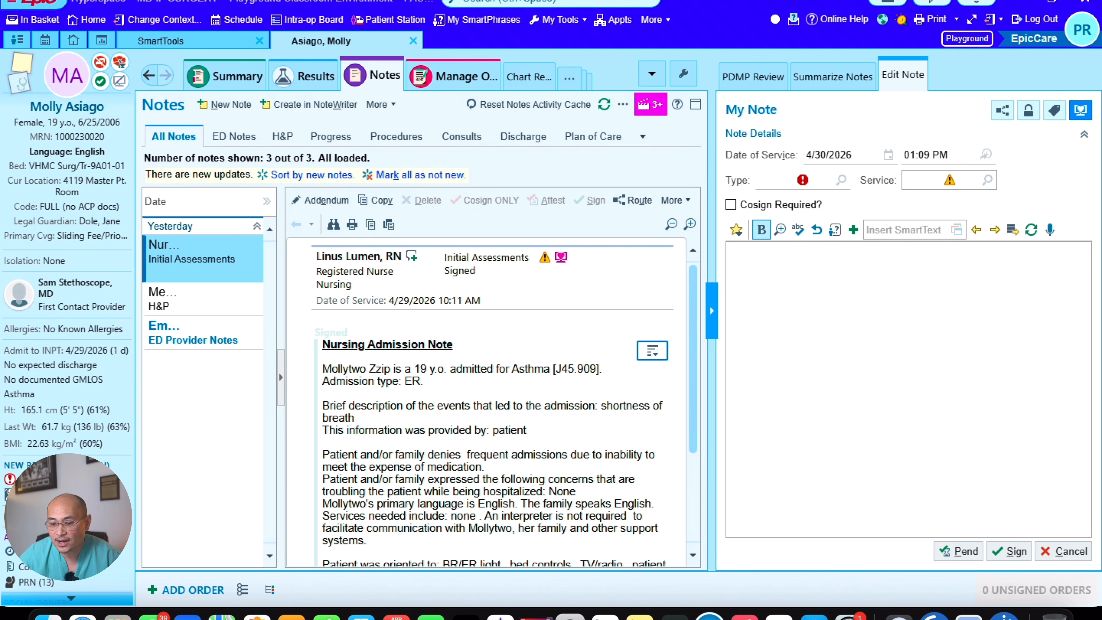
type(".001")
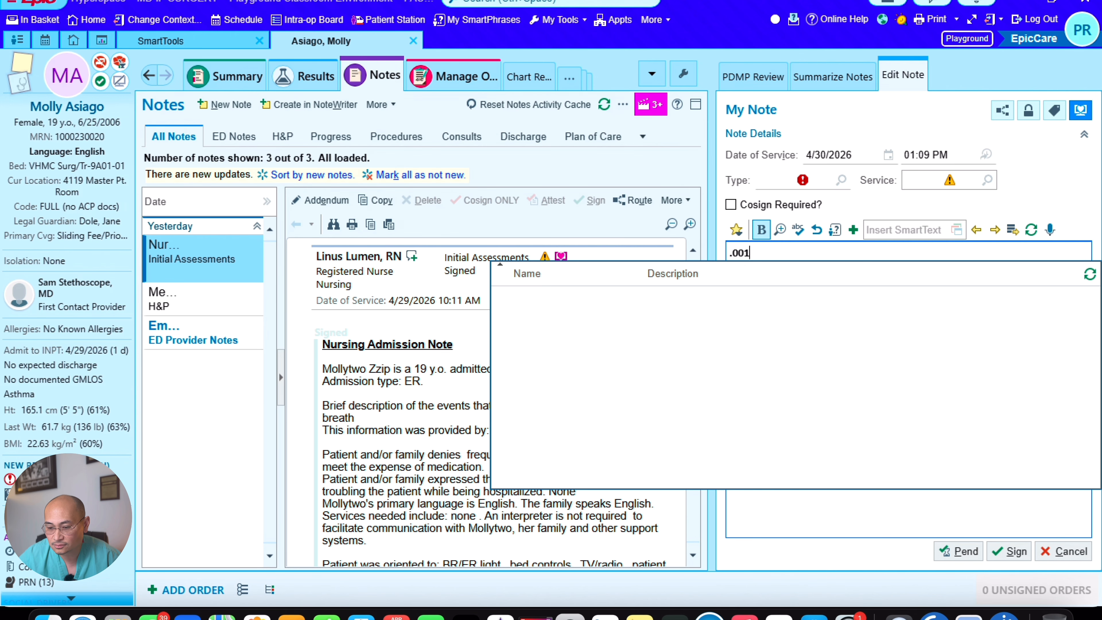
type("m")
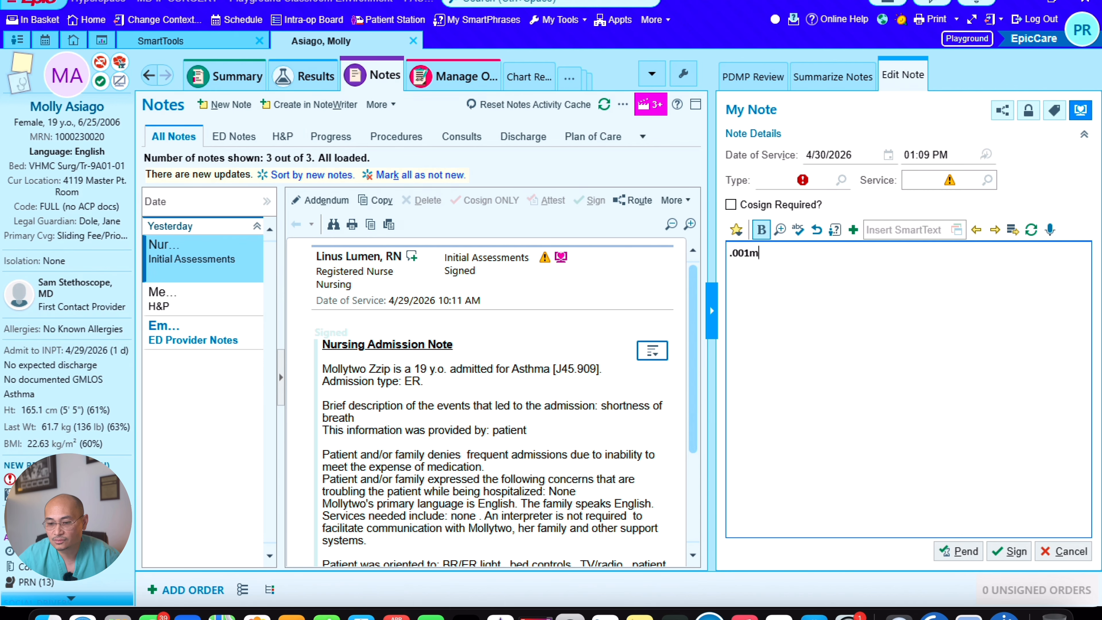
key("shift+Home")
key("BackSpace")
type(".")
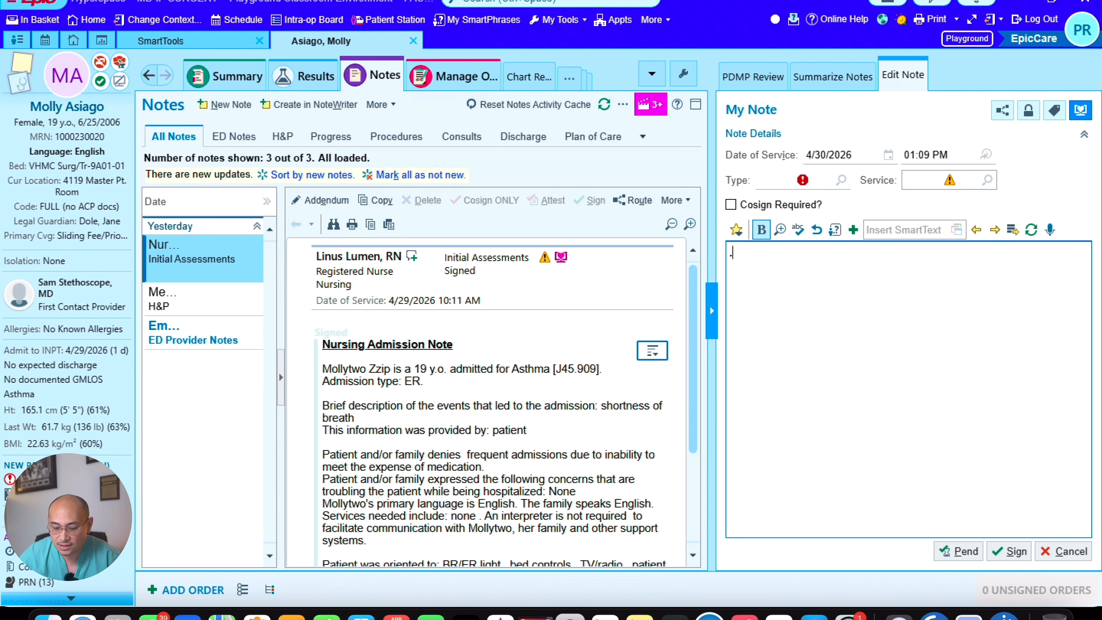
type("001")
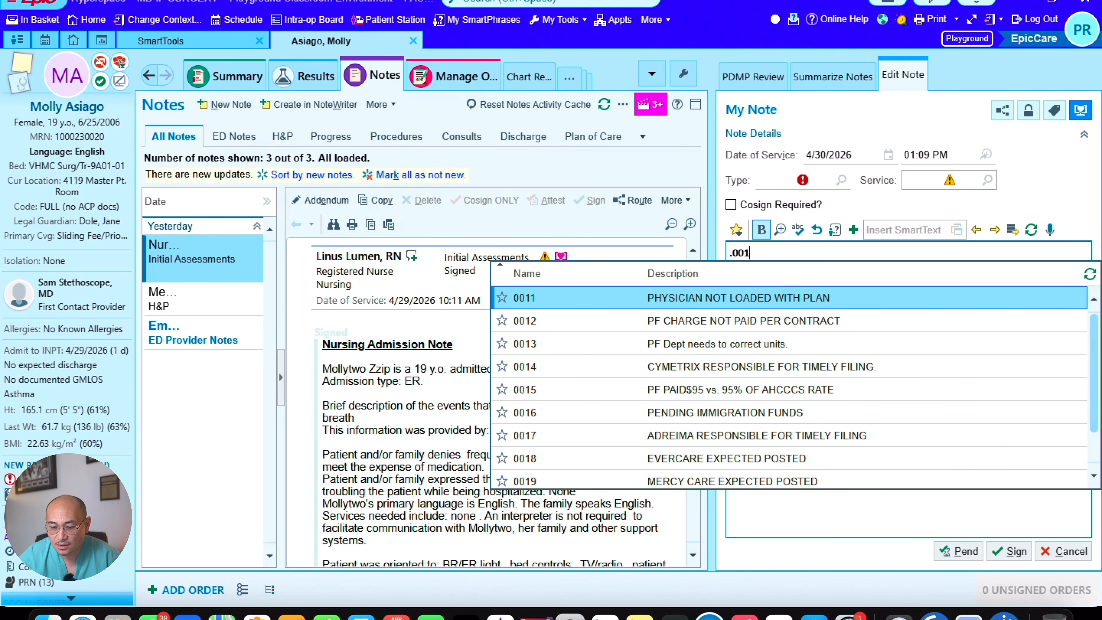
type("m")
key("Return")
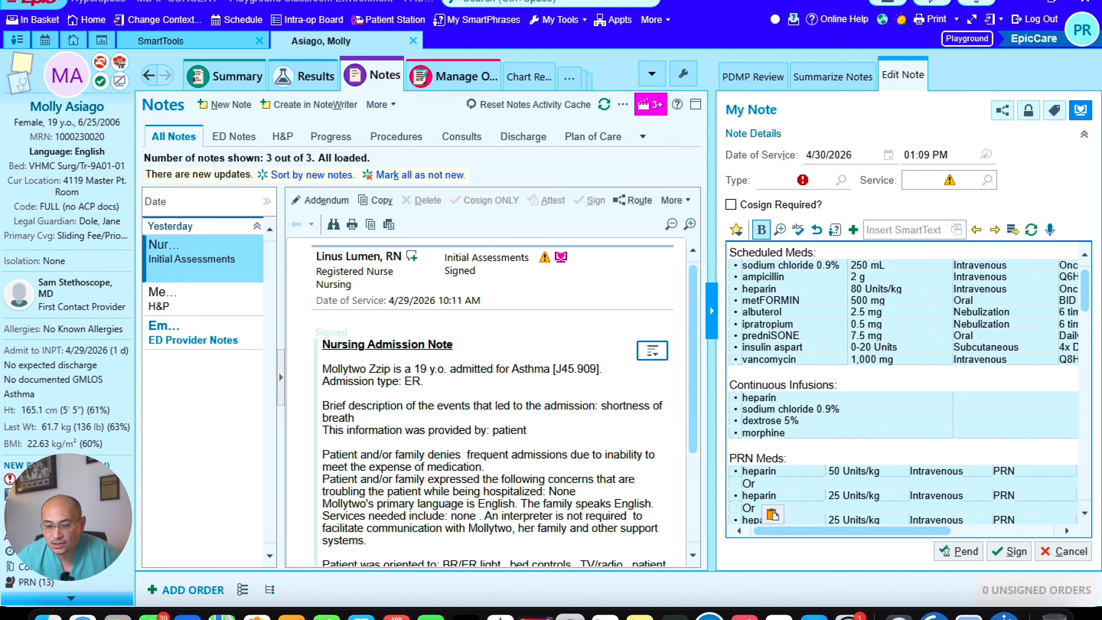
- Copy the entire text of the 001MABLABS SmartPhrase and paste it into a new user SmartPhrase
left_click(161, 40)
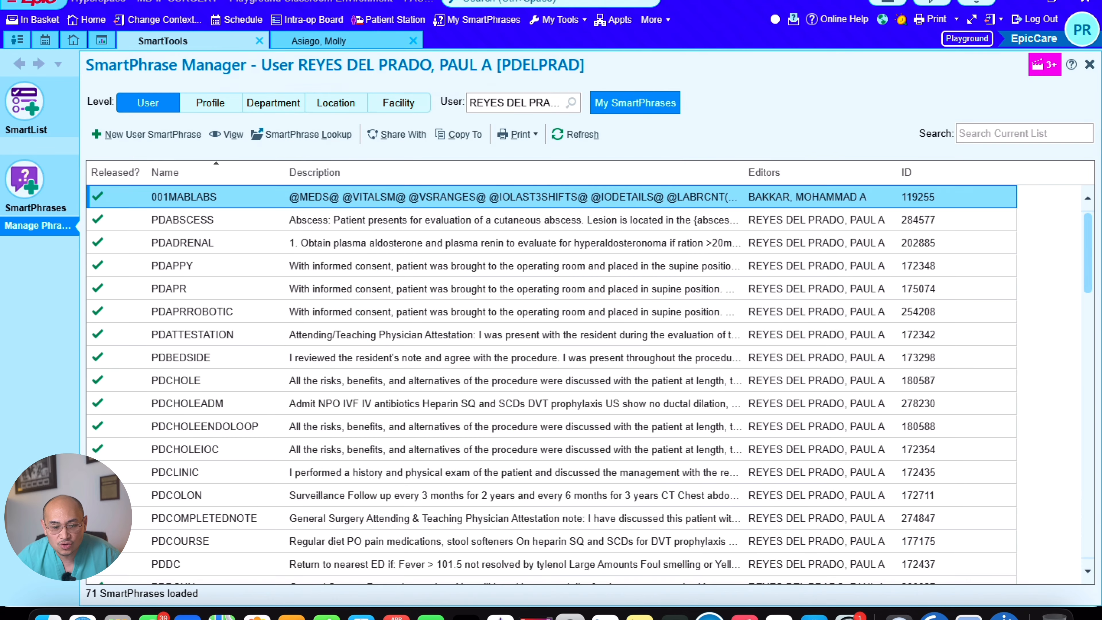
double_click(184, 197)
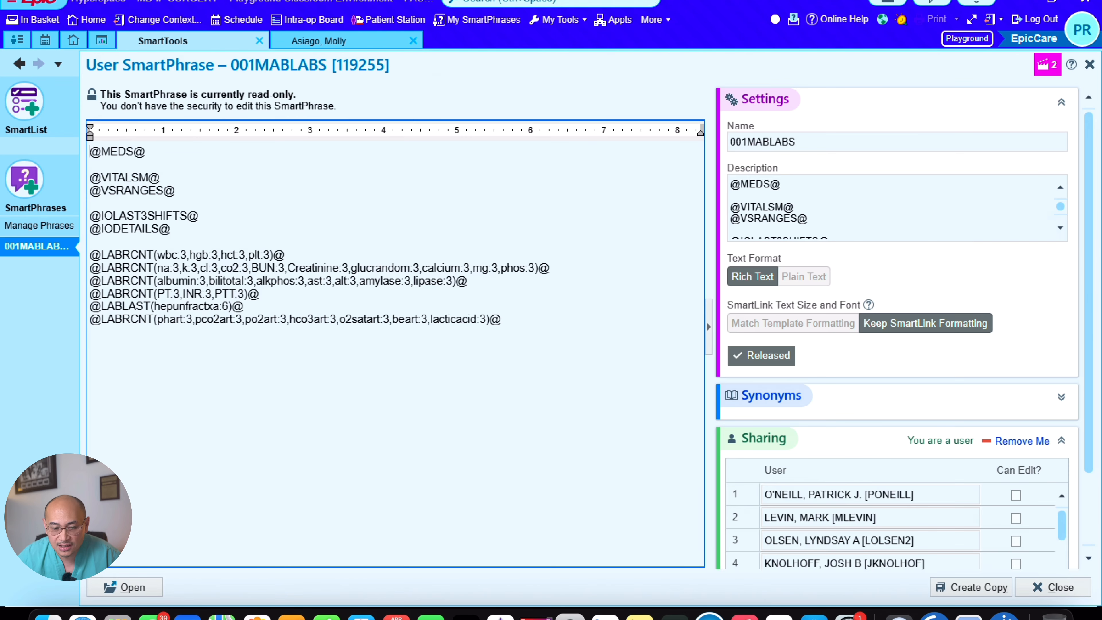
key("ctrl+a")
key("ctrl+c")
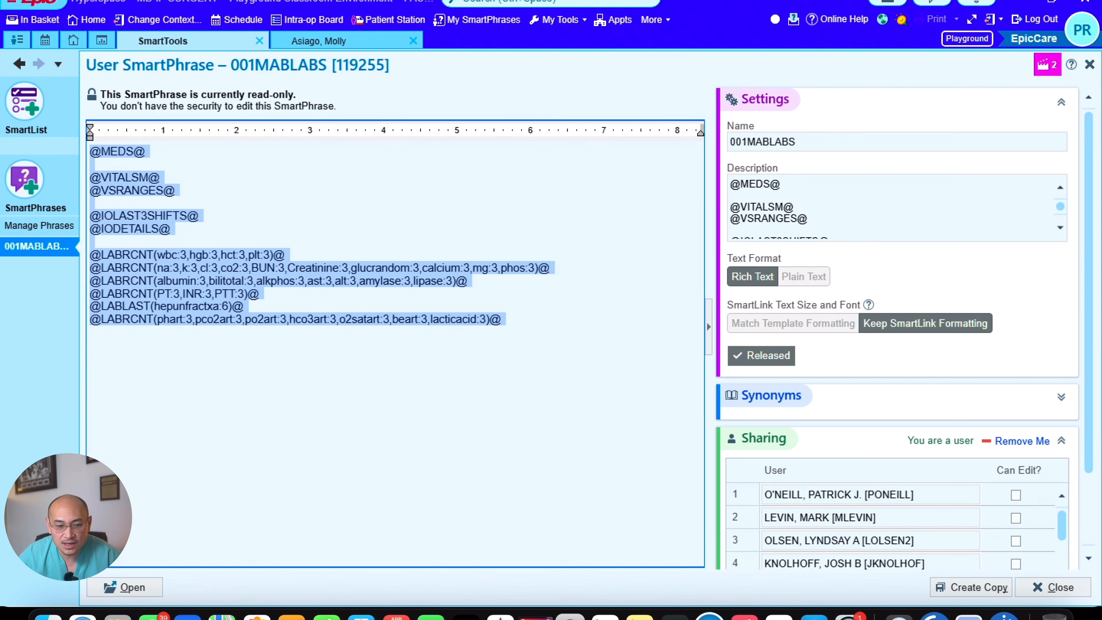
left_click(1053, 587)
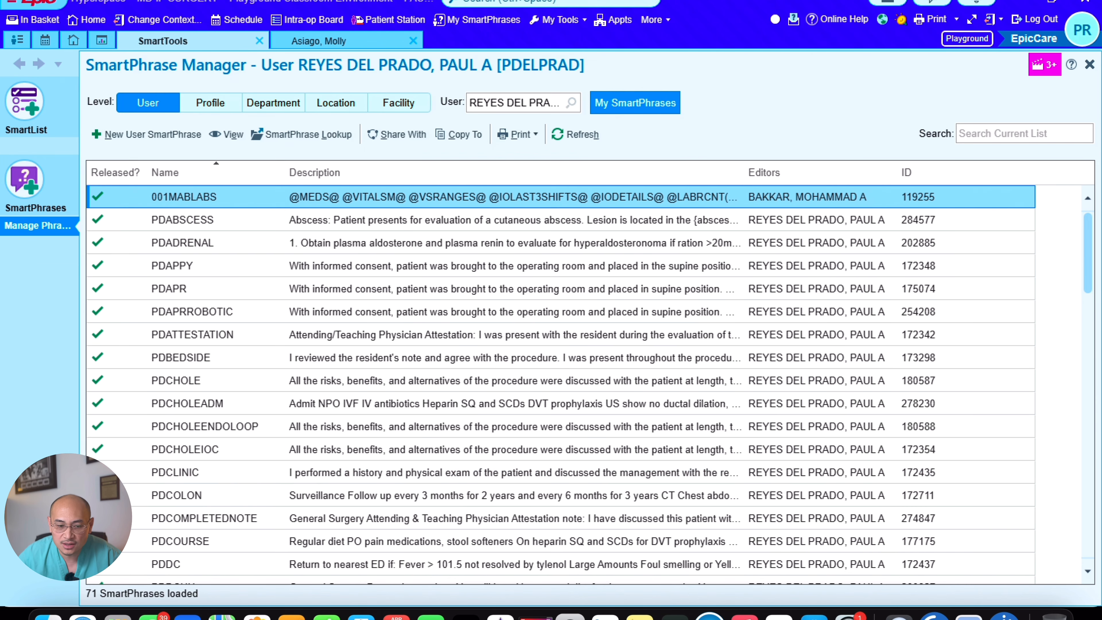
left_click(147, 134)
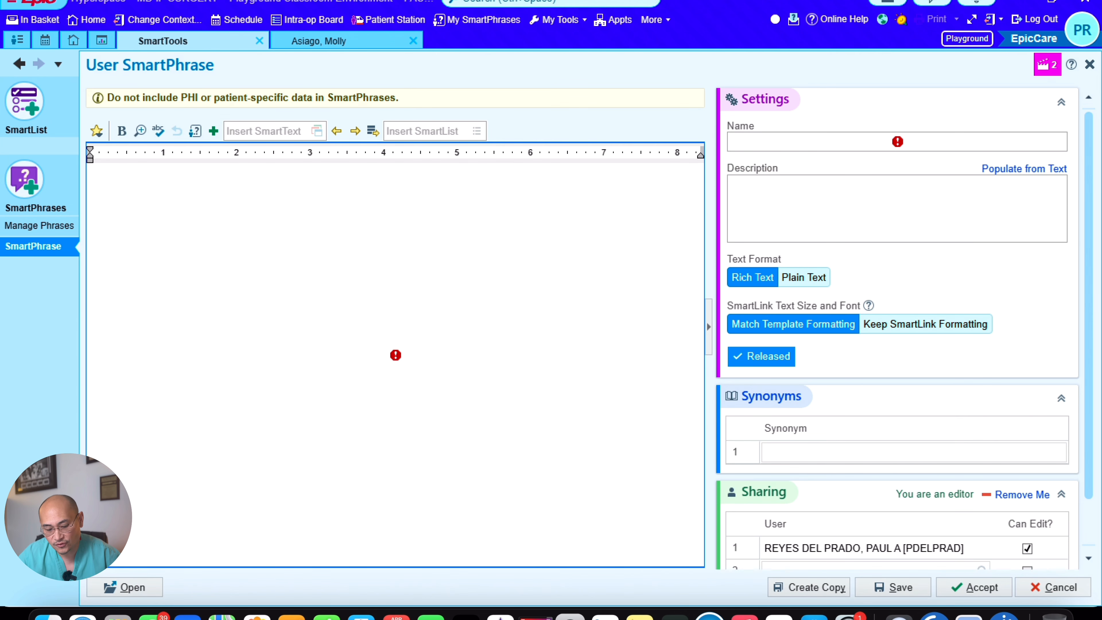
key("ctrl+v")
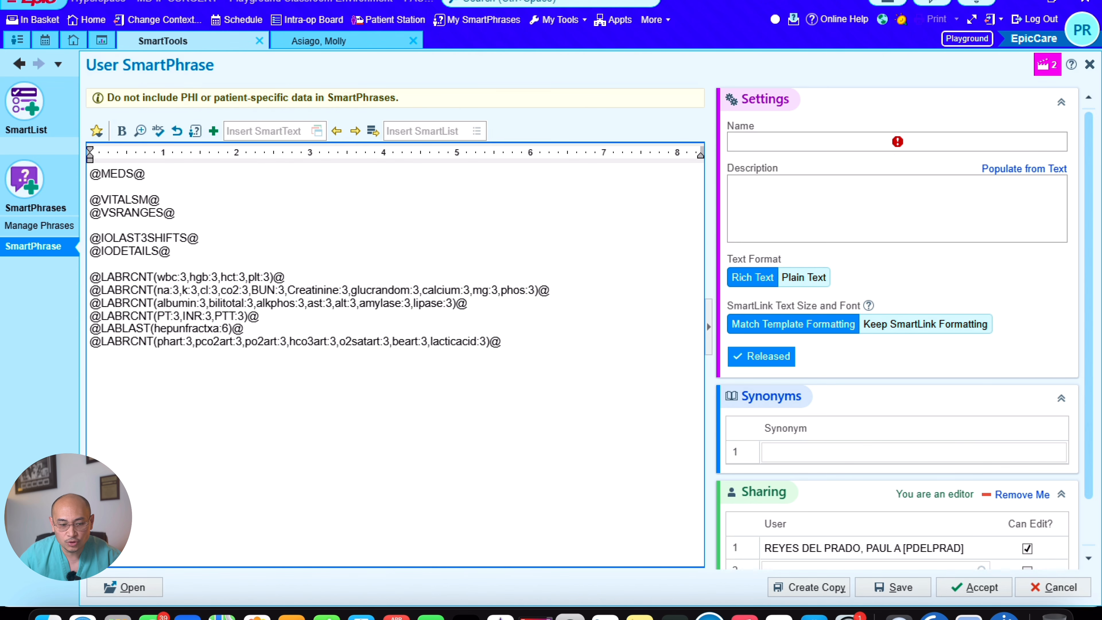
key("Return")
key("Return")
key("Up")
key("Up")
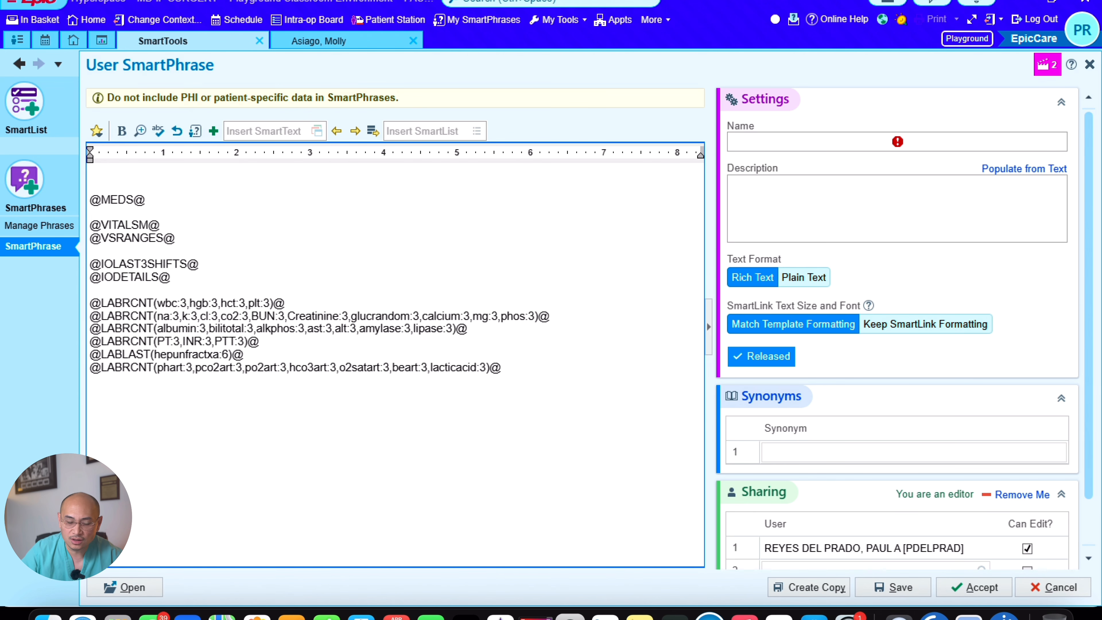
type("HPI")
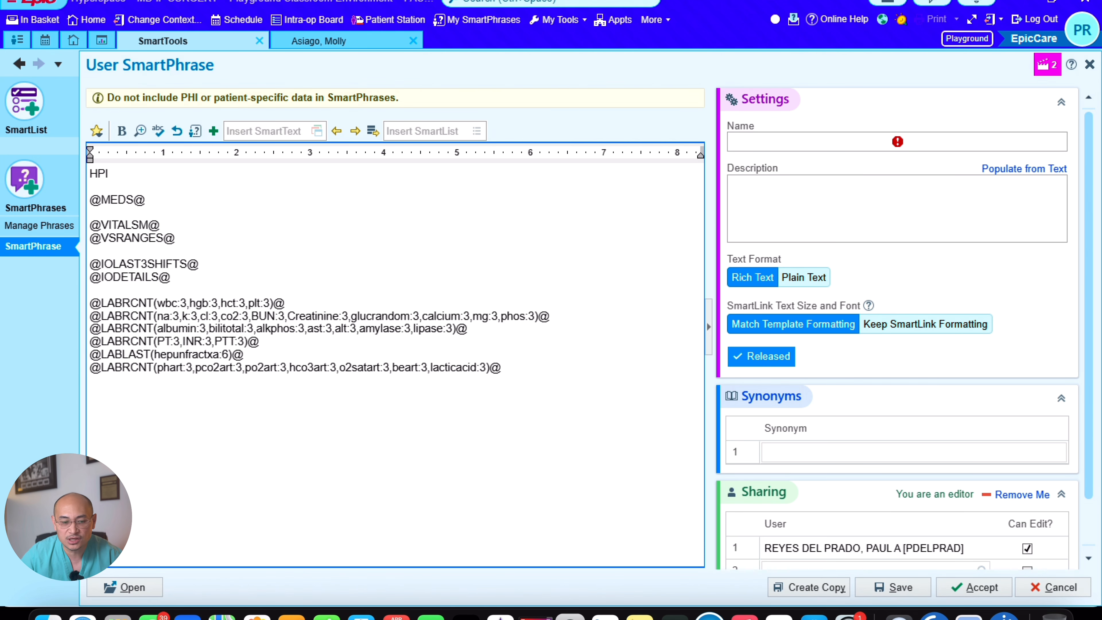
type(":")
key("Return")
key("Return")
type("Su")
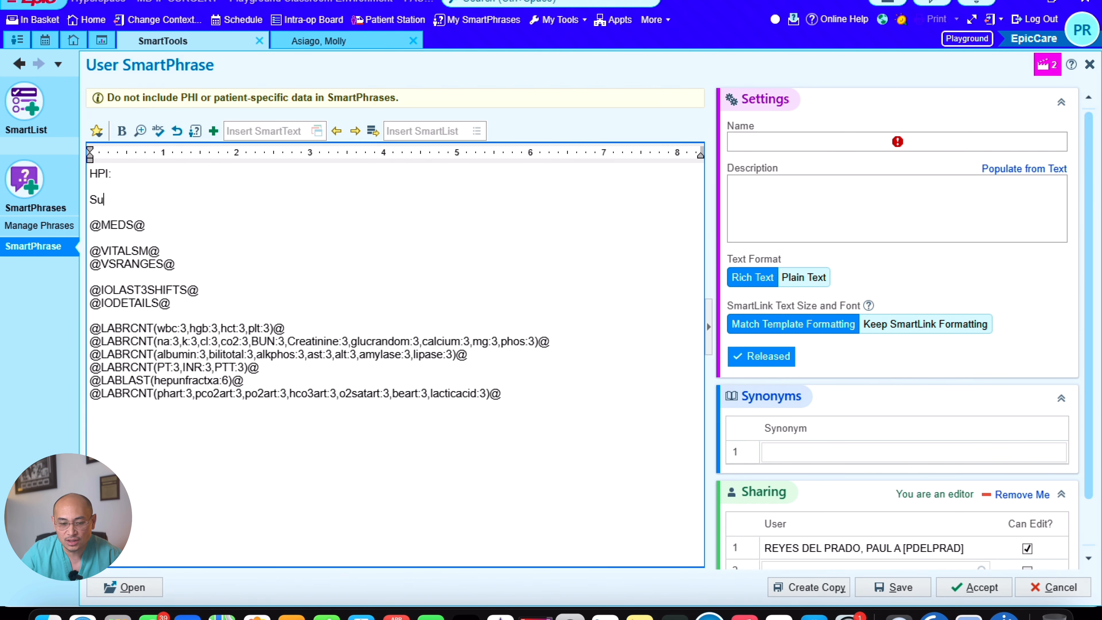
type("bjects")
key("BackSpace")
type("i")
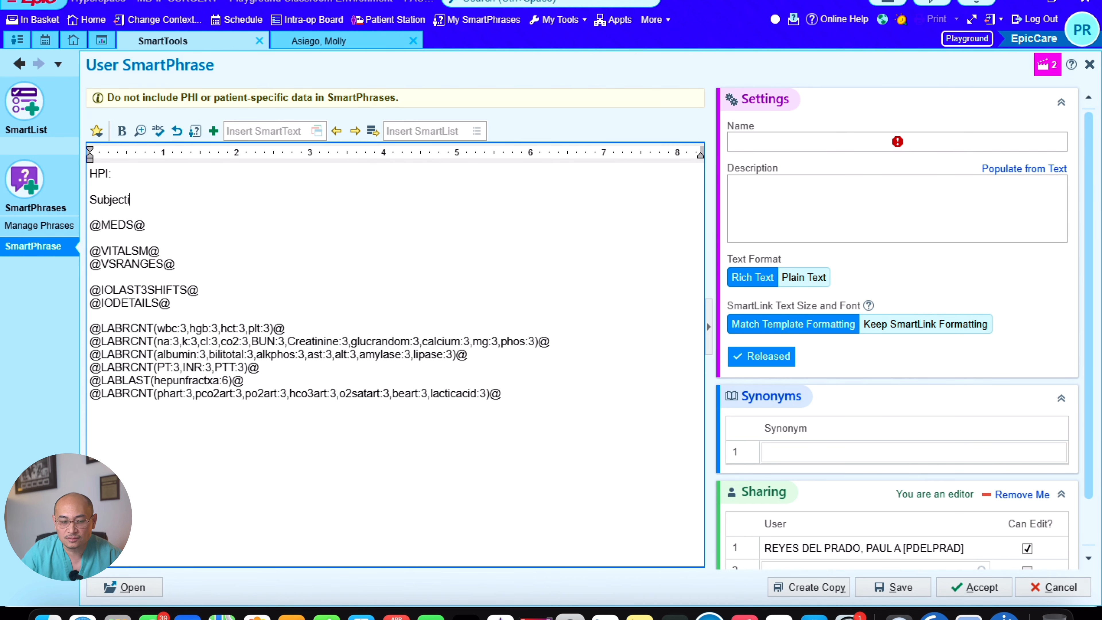
type("ve:")
key("Return")
key("Return")
key("Return")
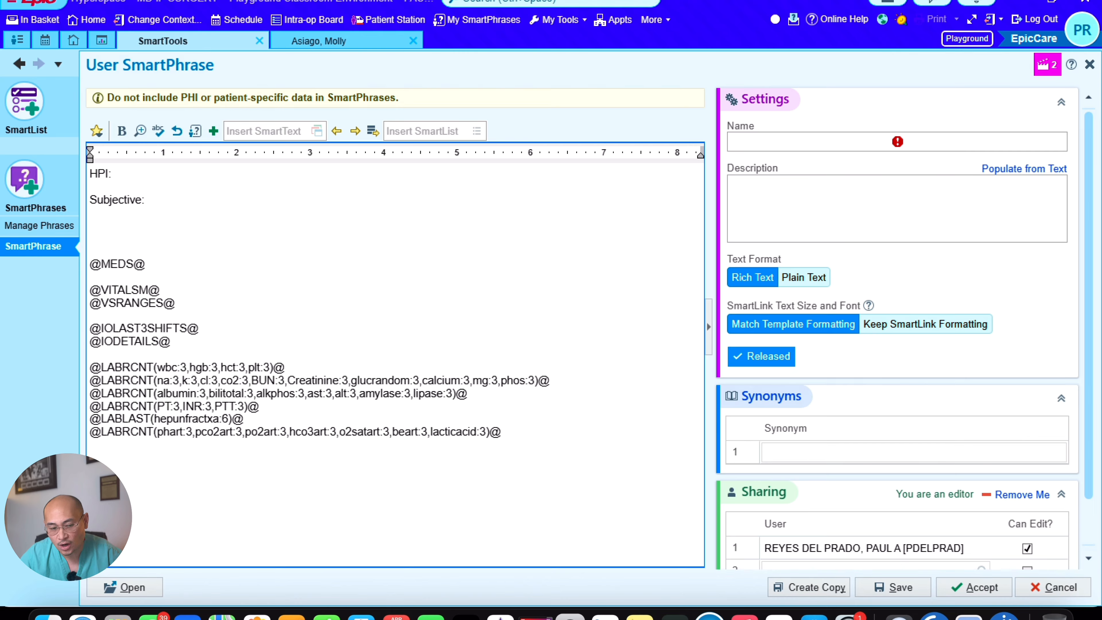
- Add the line "The pain started in *** and this was ***." under Subjective in PDEXAMPLE2 and accept the SmartPhrase
type("Th")
type("is")
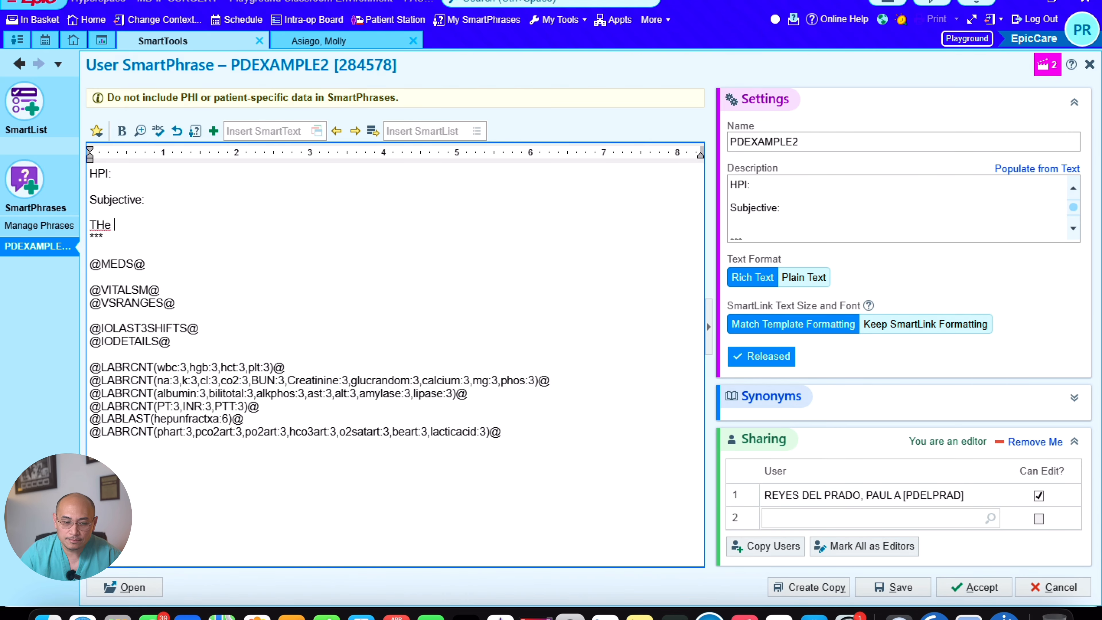
key("BackSpace")
key("BackSpace")
key("BackSpace")
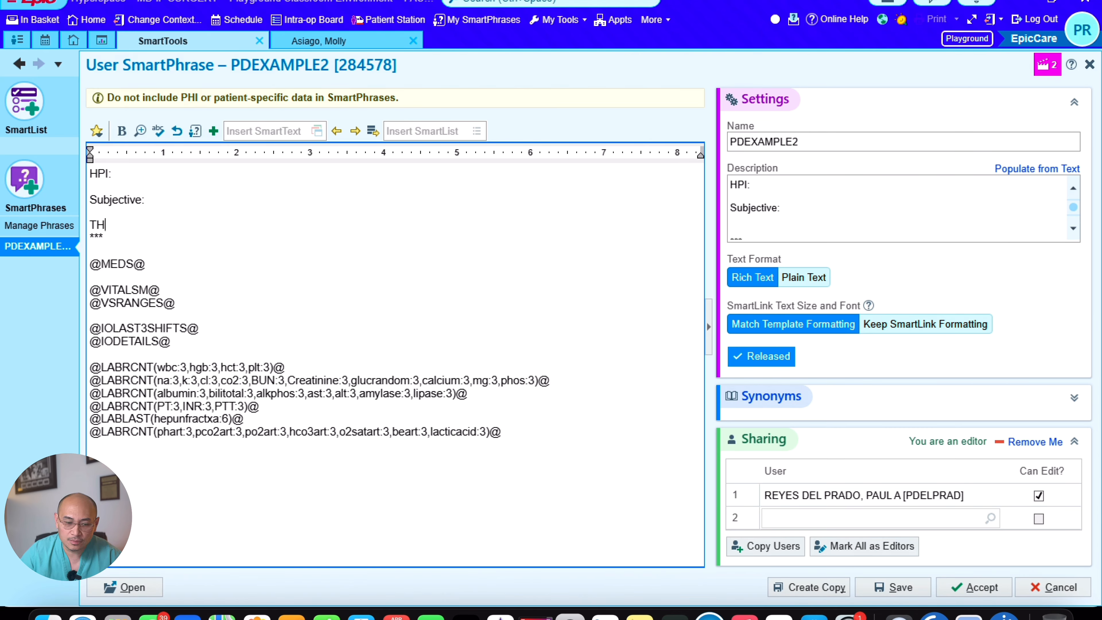
type("he pain st")
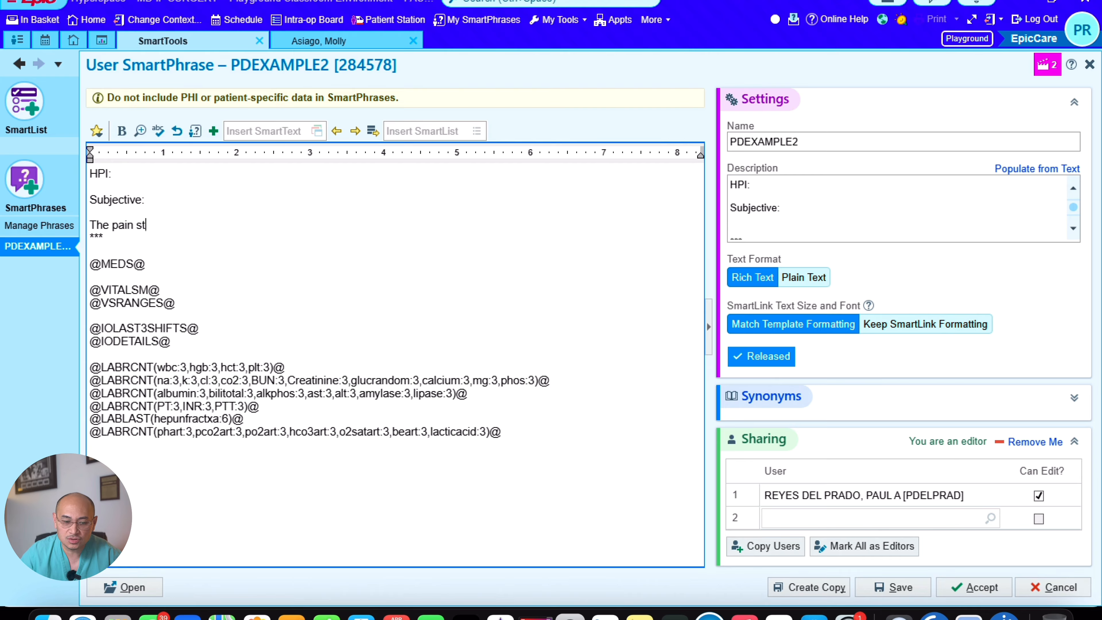
type("arted in")
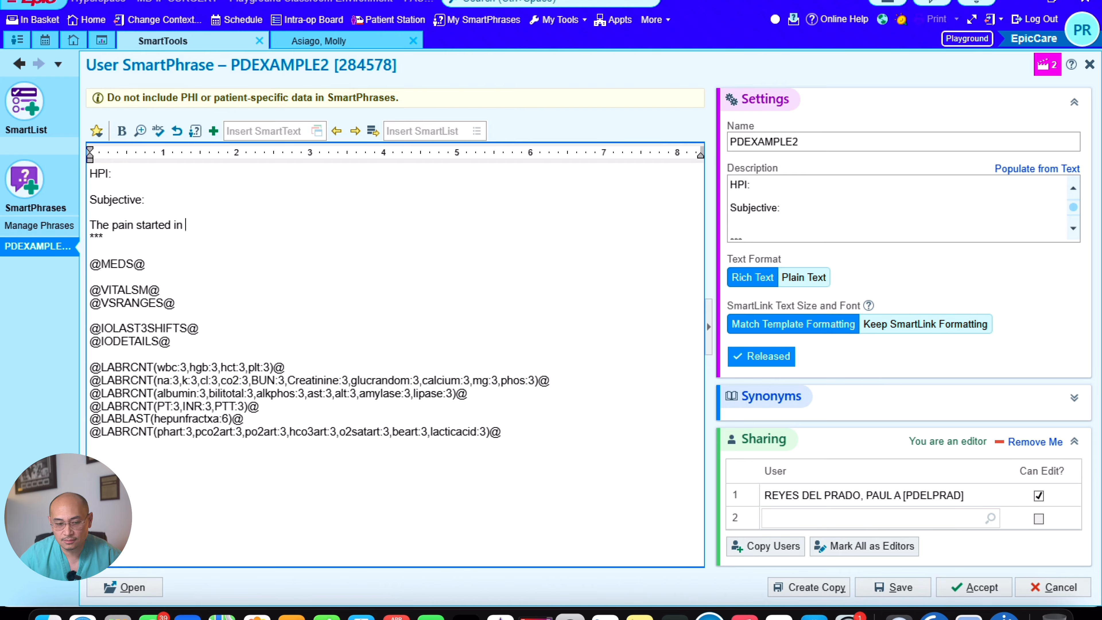
key("BackSpace")
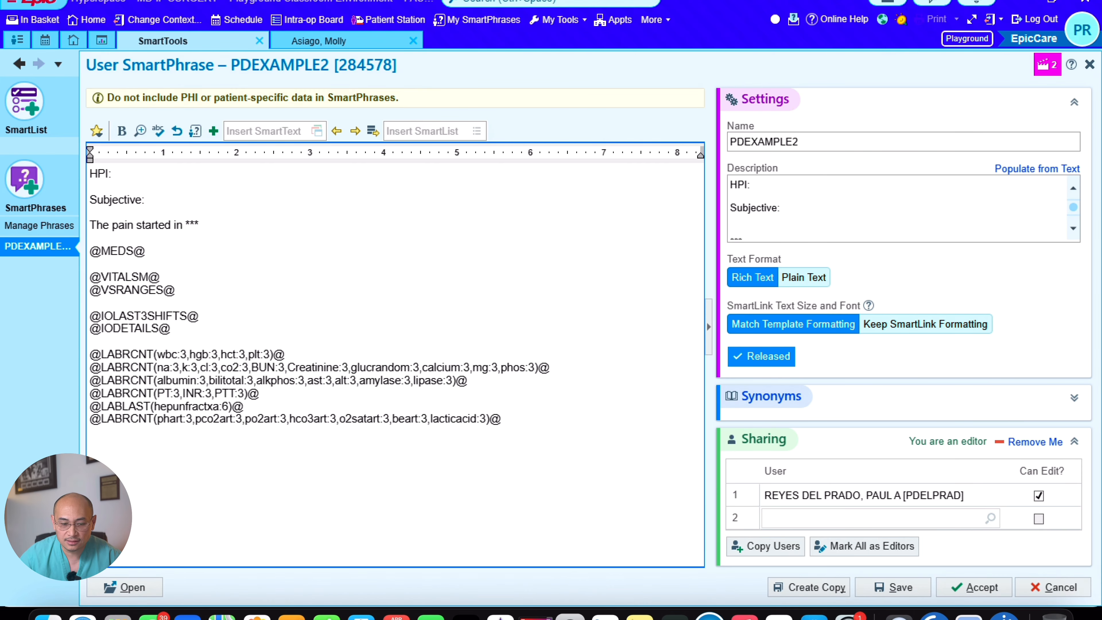
type("*** a")
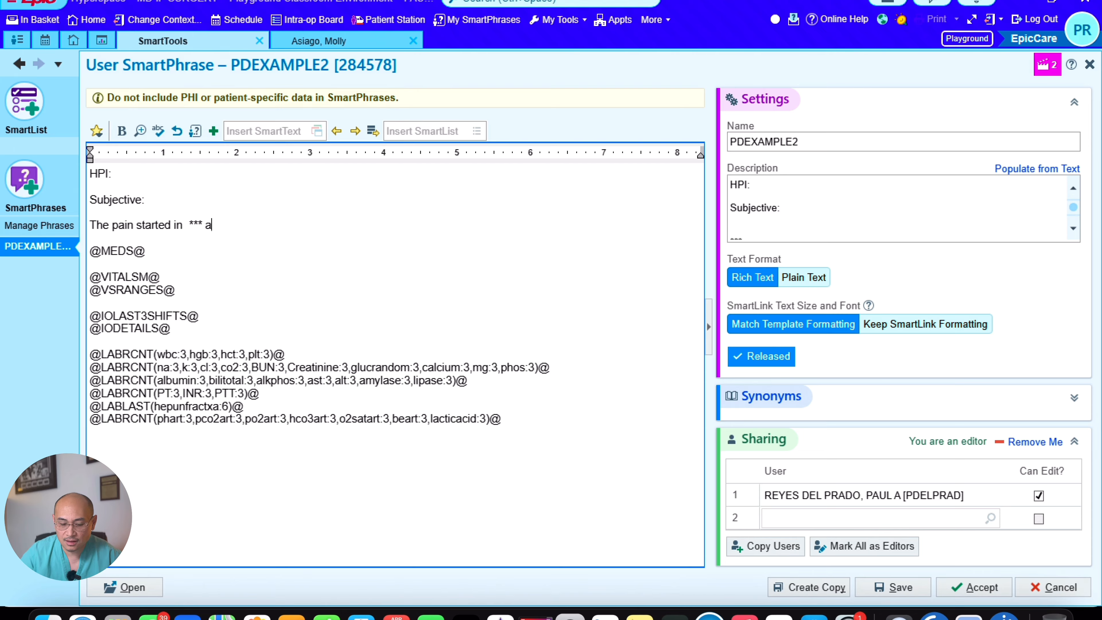
type("nd this was ")
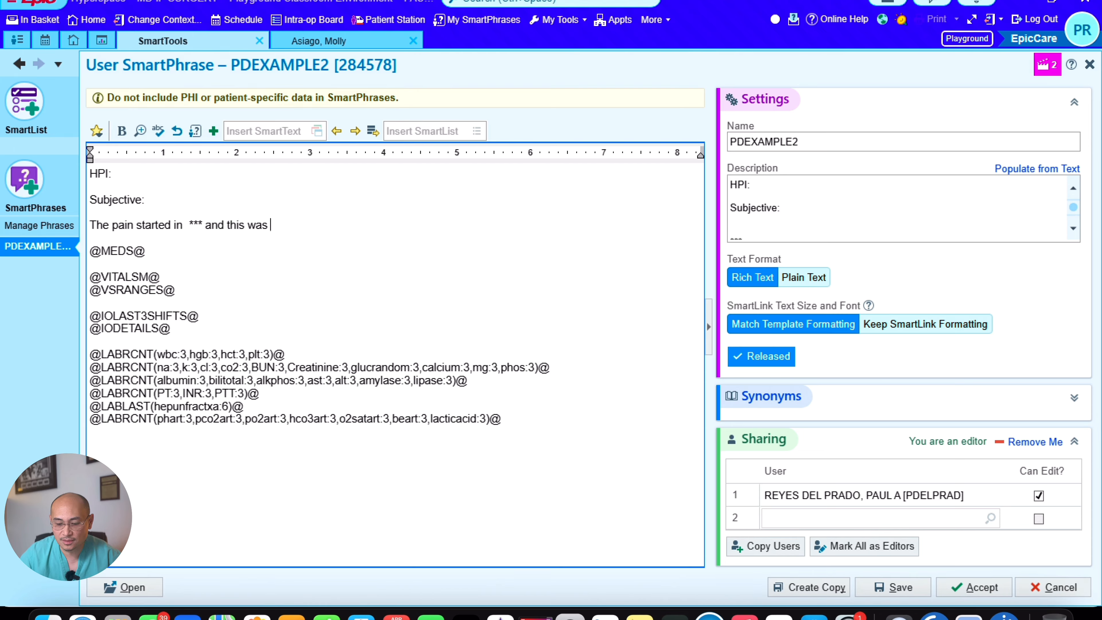
type("***.")
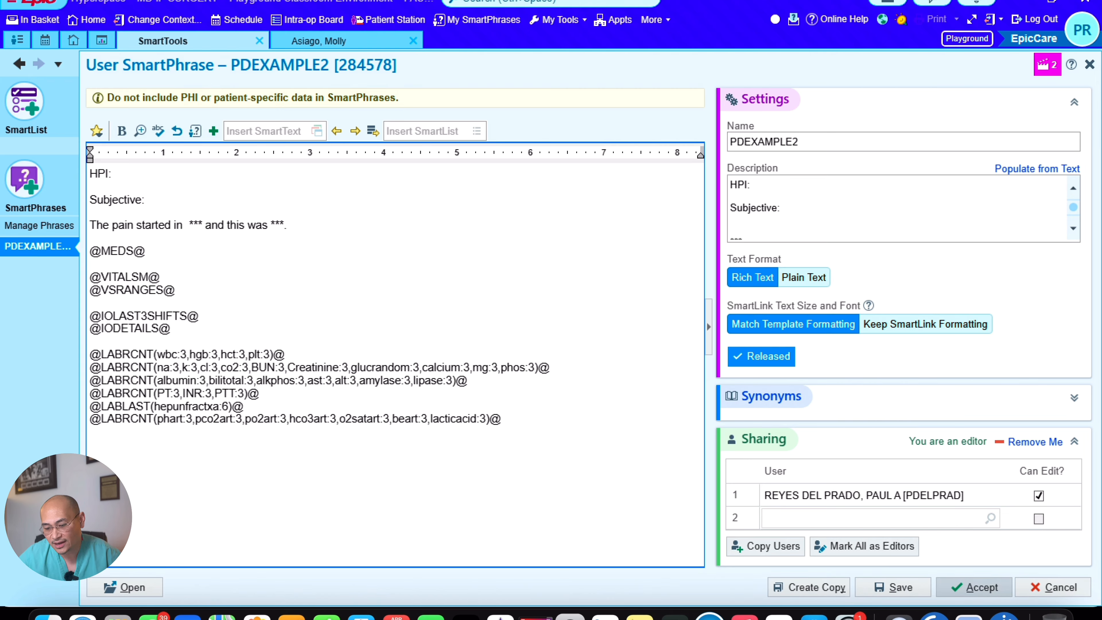
left_click(975, 588)
- Insert the PDEXAMPLE2 SmartPhrase into the patient's note to try its first wildcard, and discard the unsaved note
left_click(319, 41)
type(".pdex")
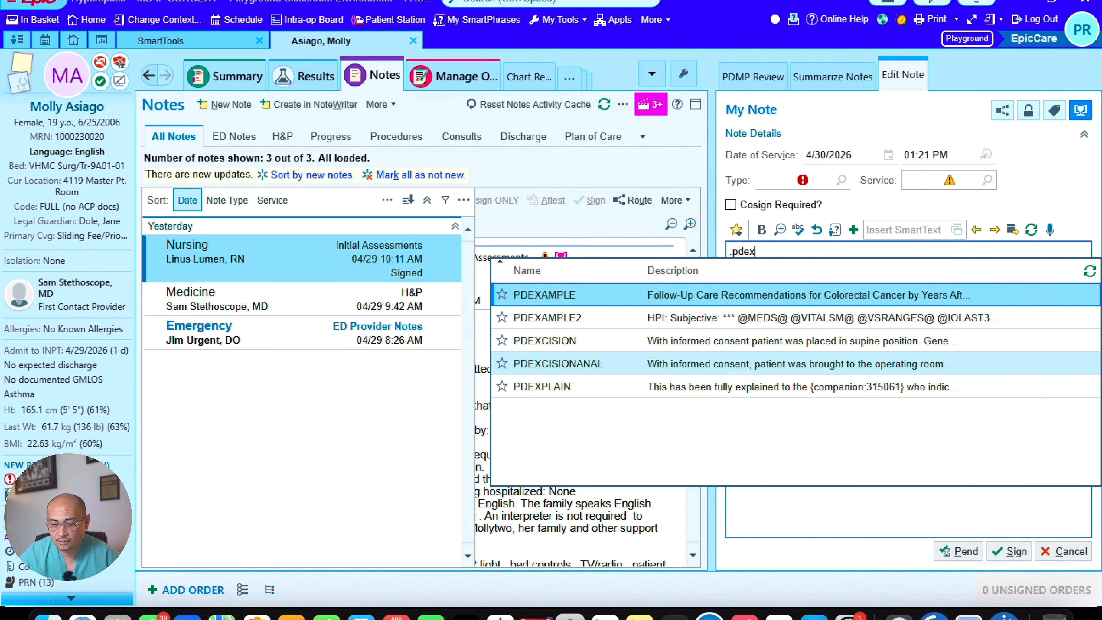
key("Down")
key("Return")
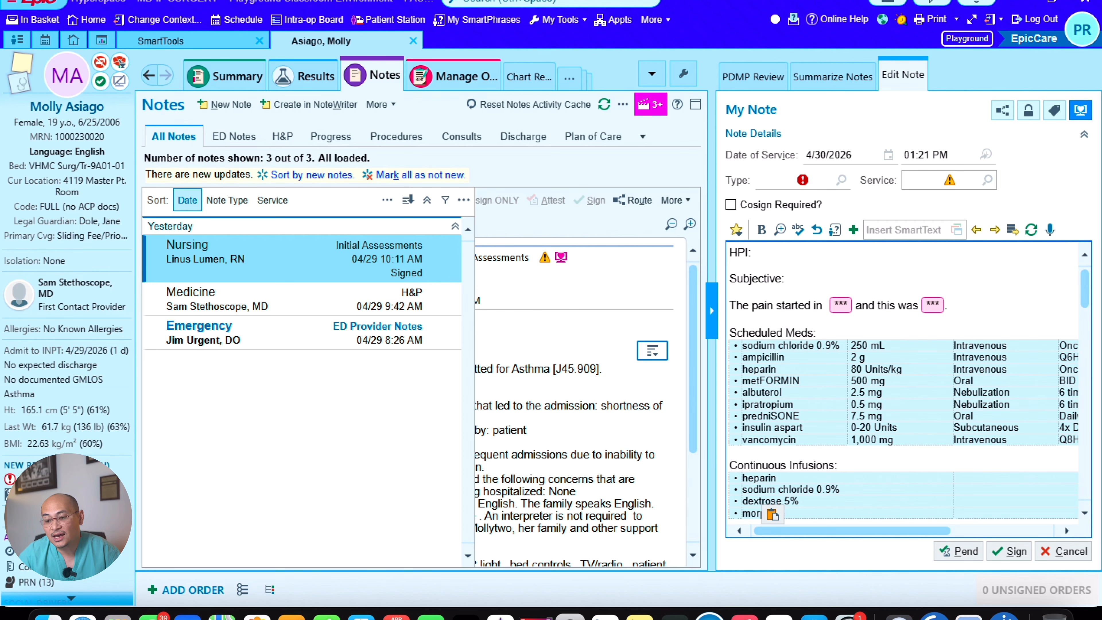
key("F2")
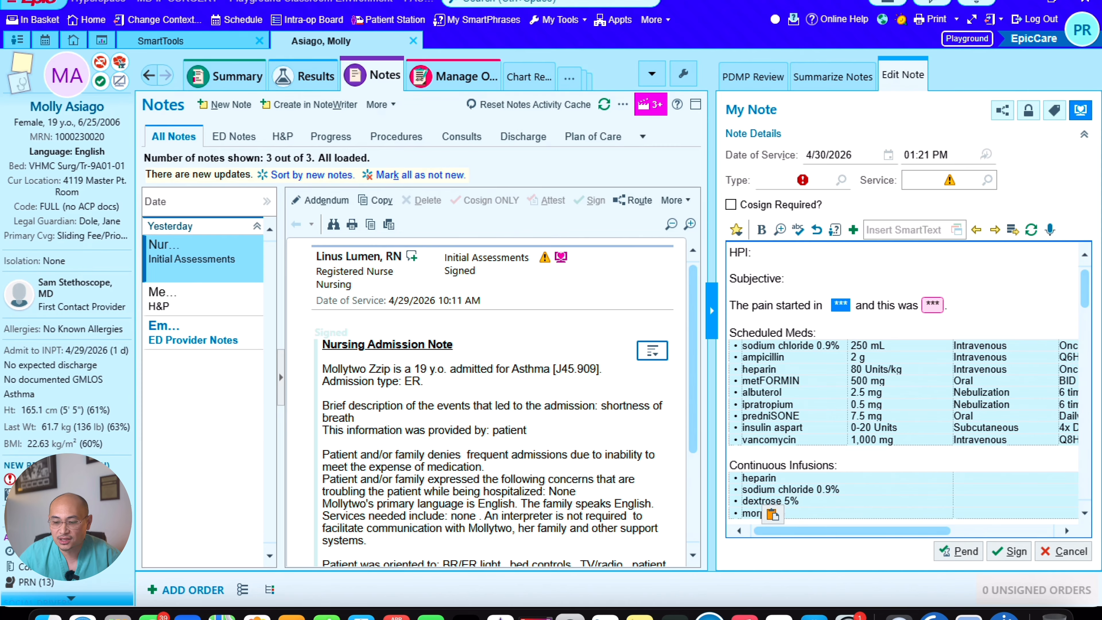
left_click(1063, 552)
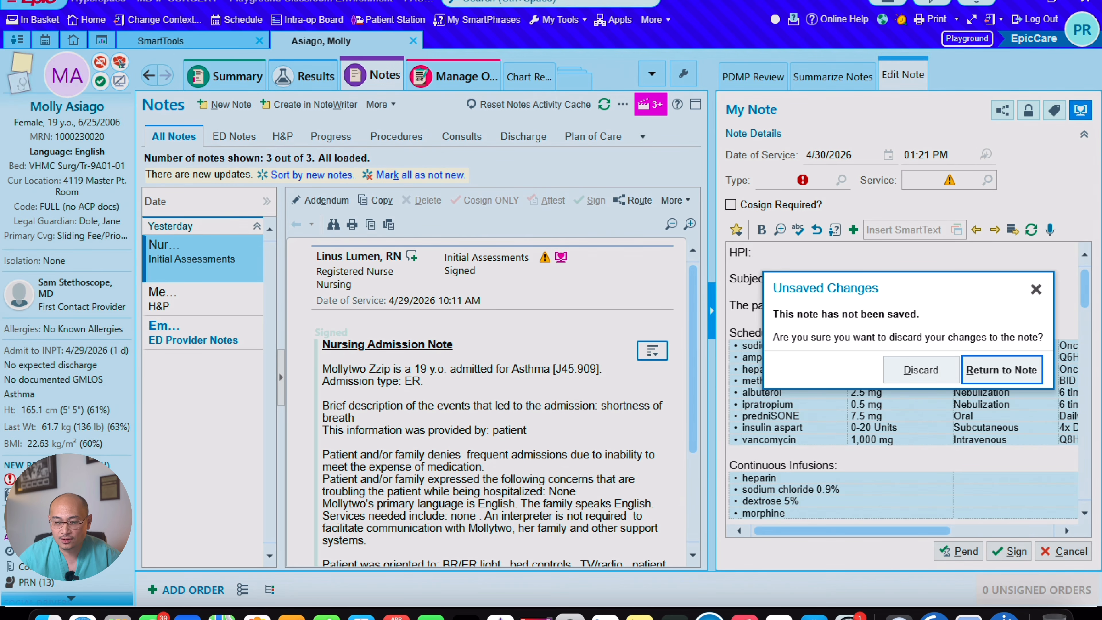
left_click(921, 370)
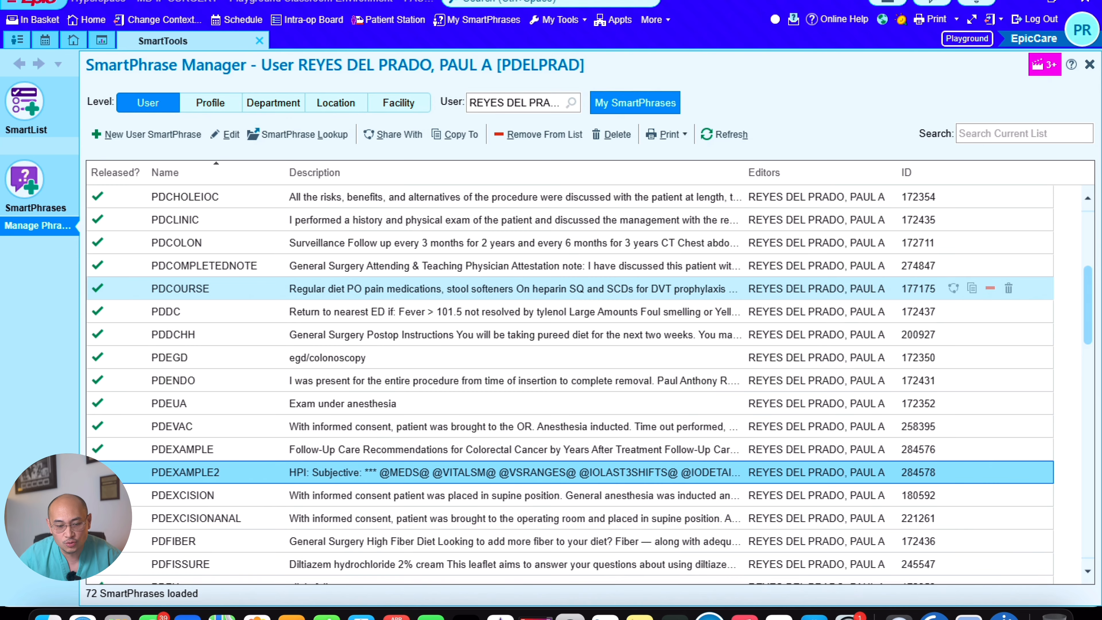
- Open the same patient's chart and start a new note with the type Op Note
scroll(391, 427, "down", 4)
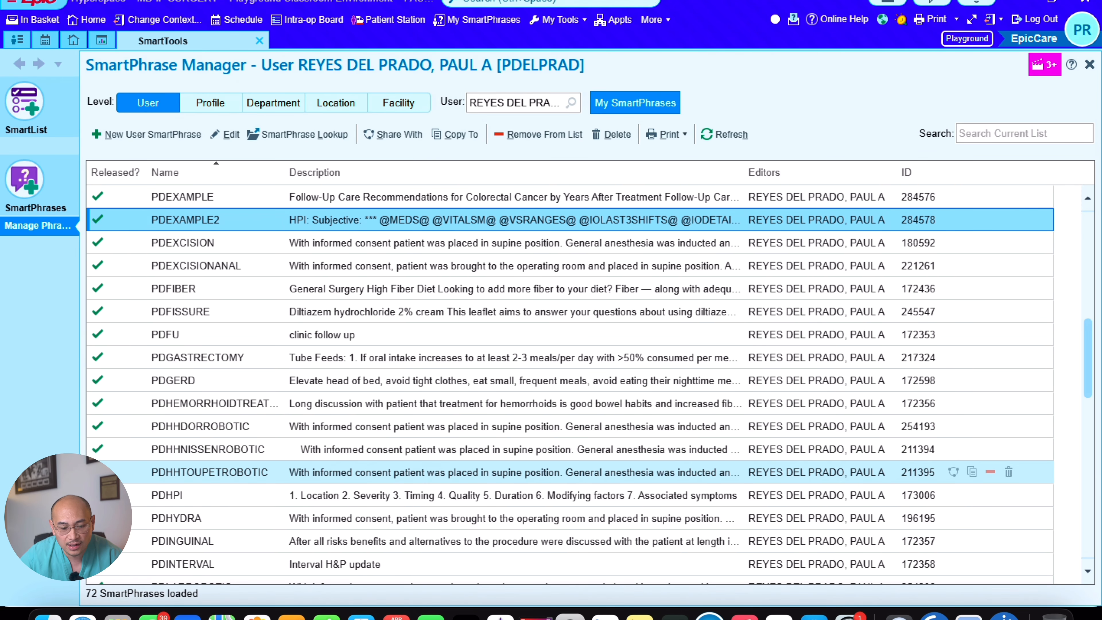
scroll(306, 518, "down", 4)
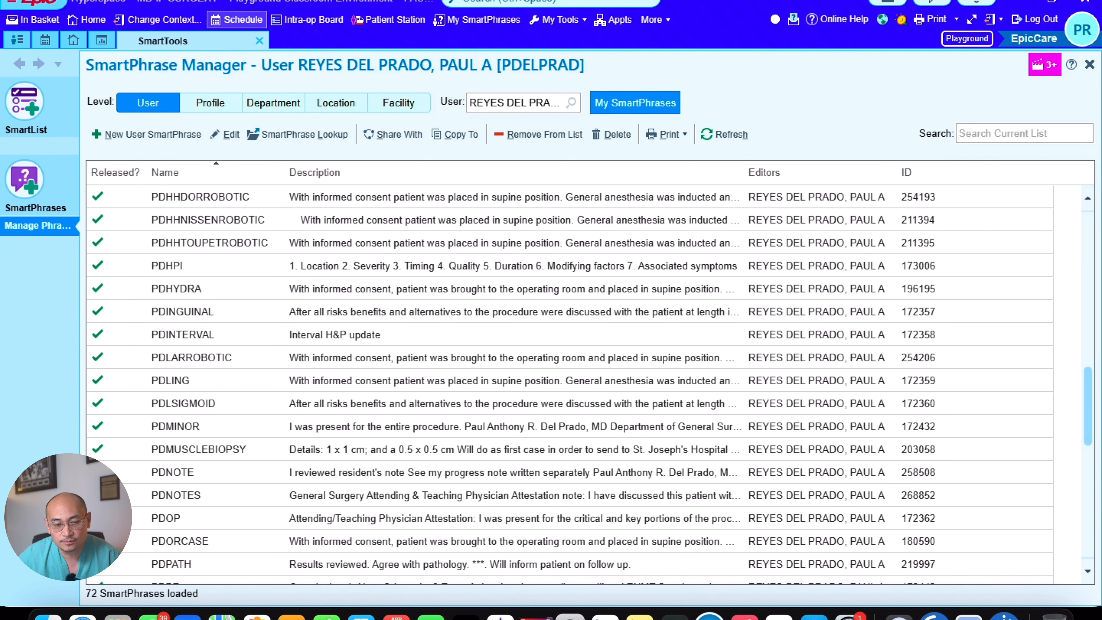
left_click(17, 40)
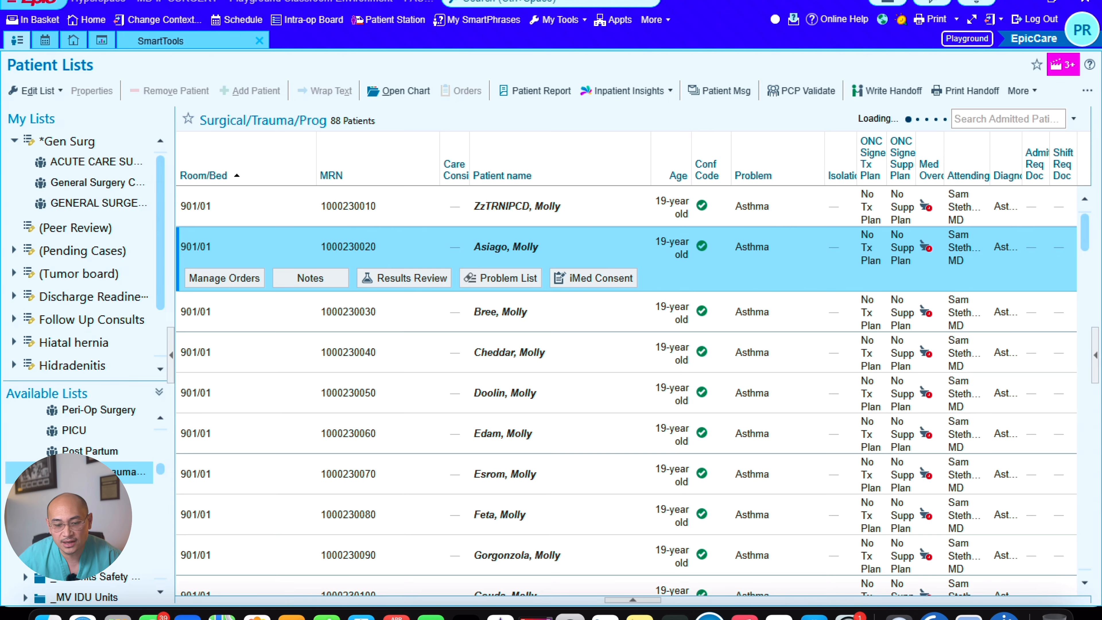
double_click(507, 247)
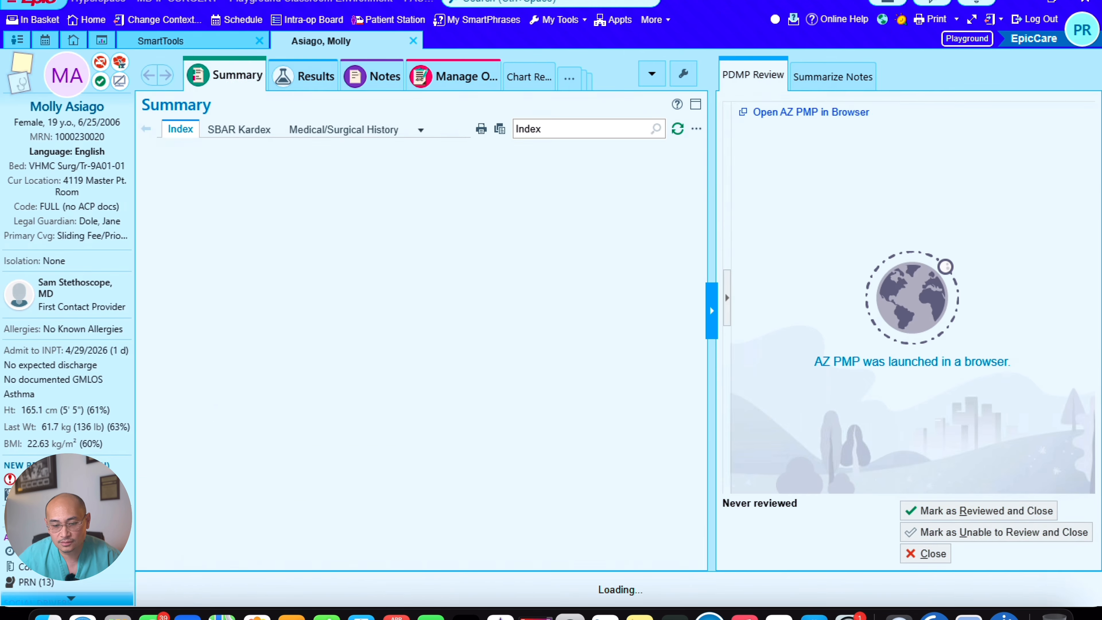
left_click(374, 76)
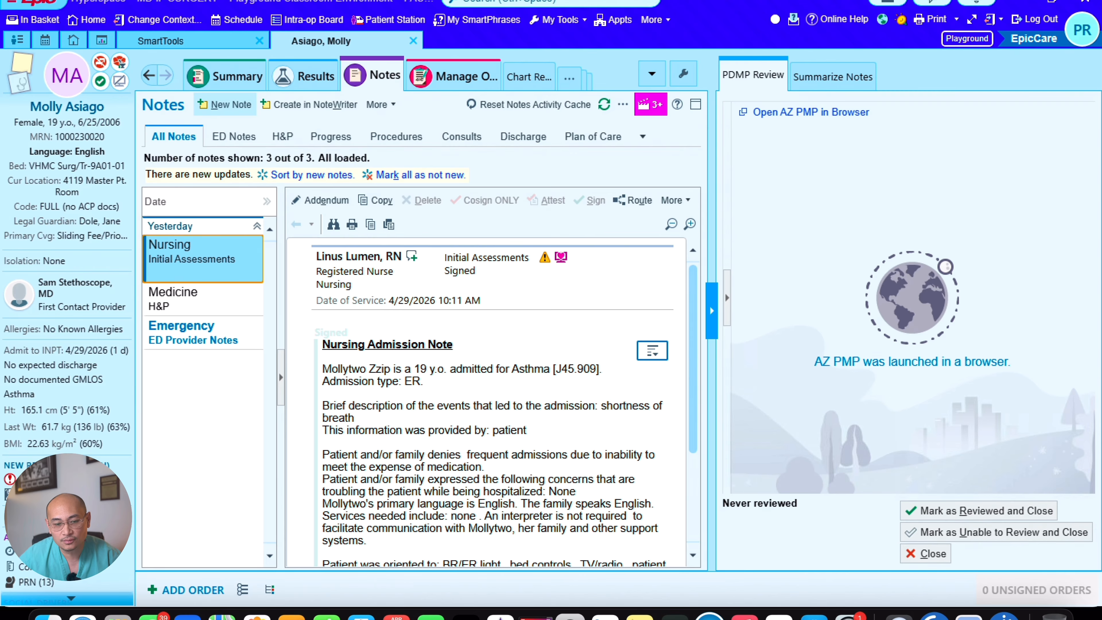
left_click(224, 105)
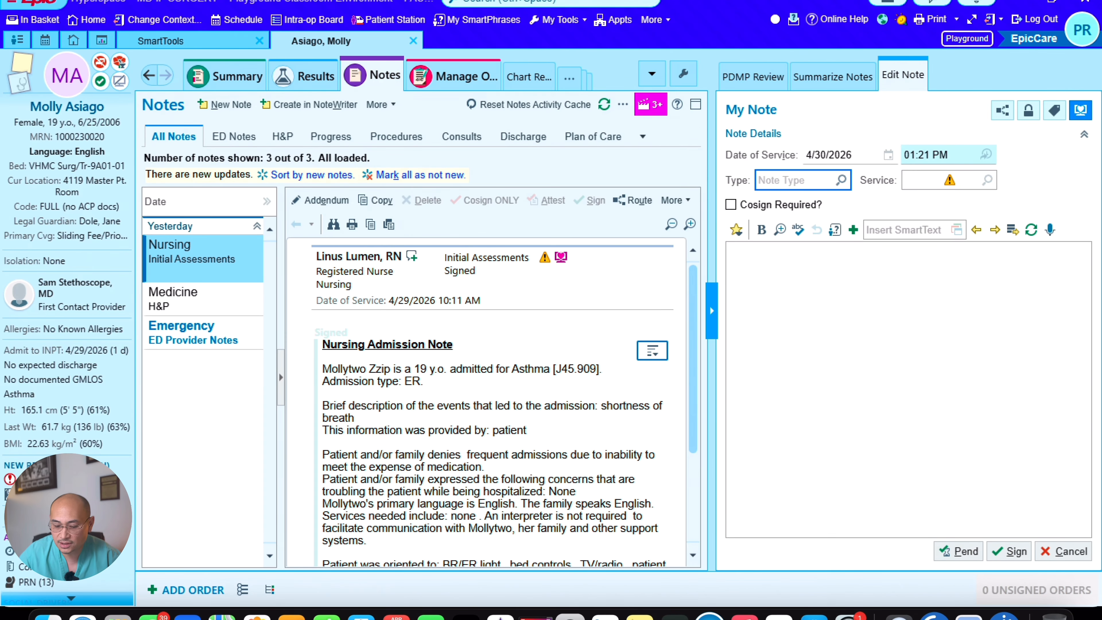
type("op")
key("Return")
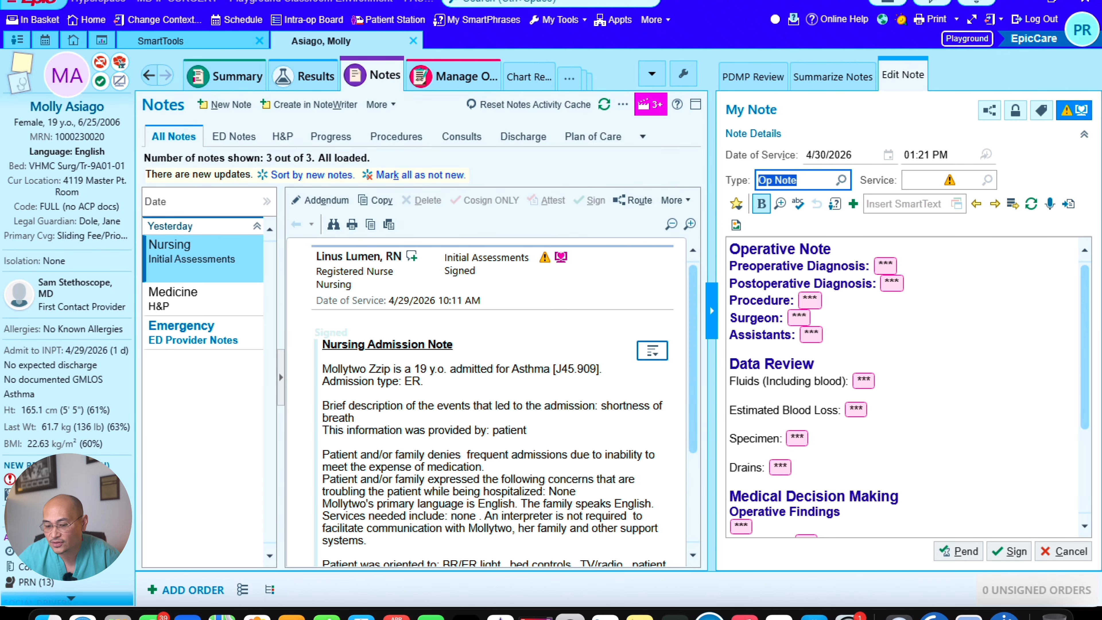
- Look up the robotic umbilical phrase among the personal SmartPhrases and insert PDRUMB under Details in the Op Note
scroll(905, 388, "down", 4)
left_click(799, 459)
left_click(161, 40)
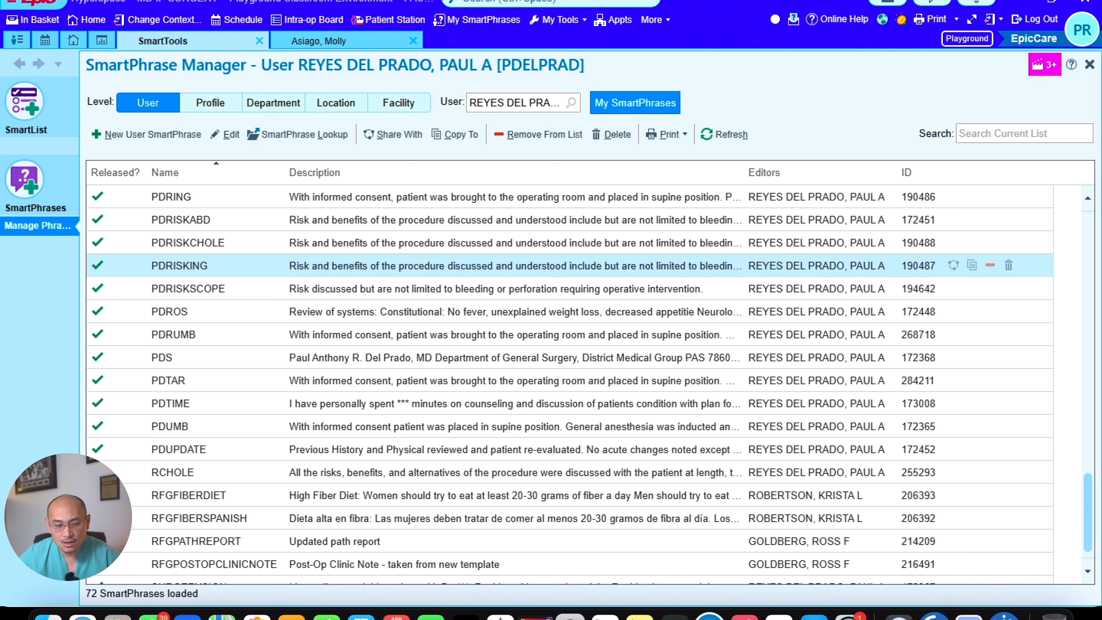
scroll(565, 380, "up", 2)
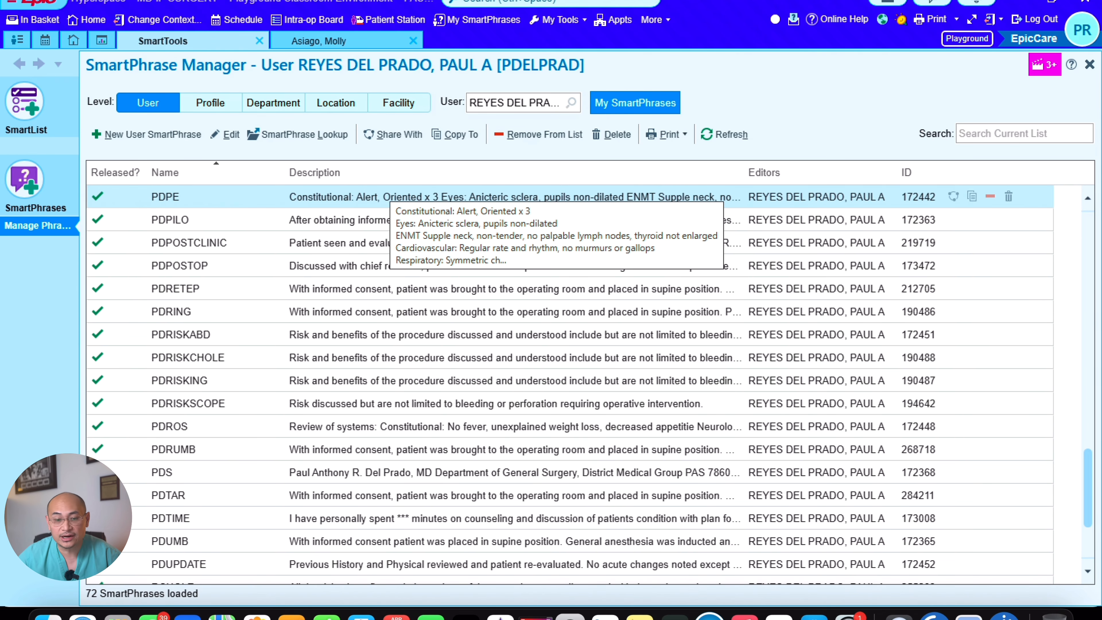
left_click(319, 40)
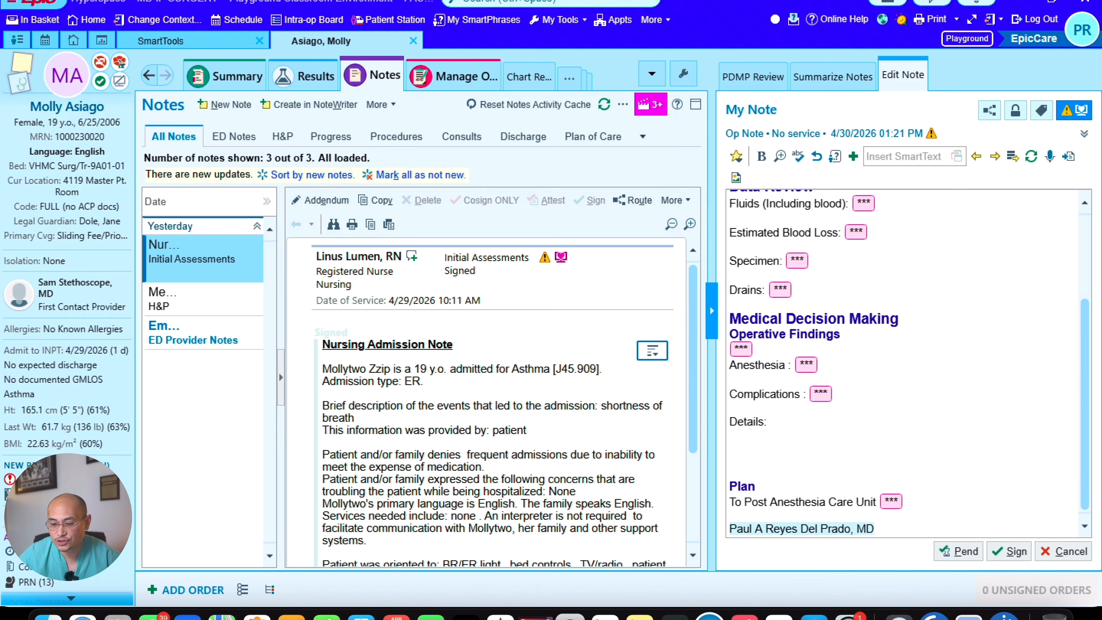
left_click(731, 472)
type(".pdrumb")
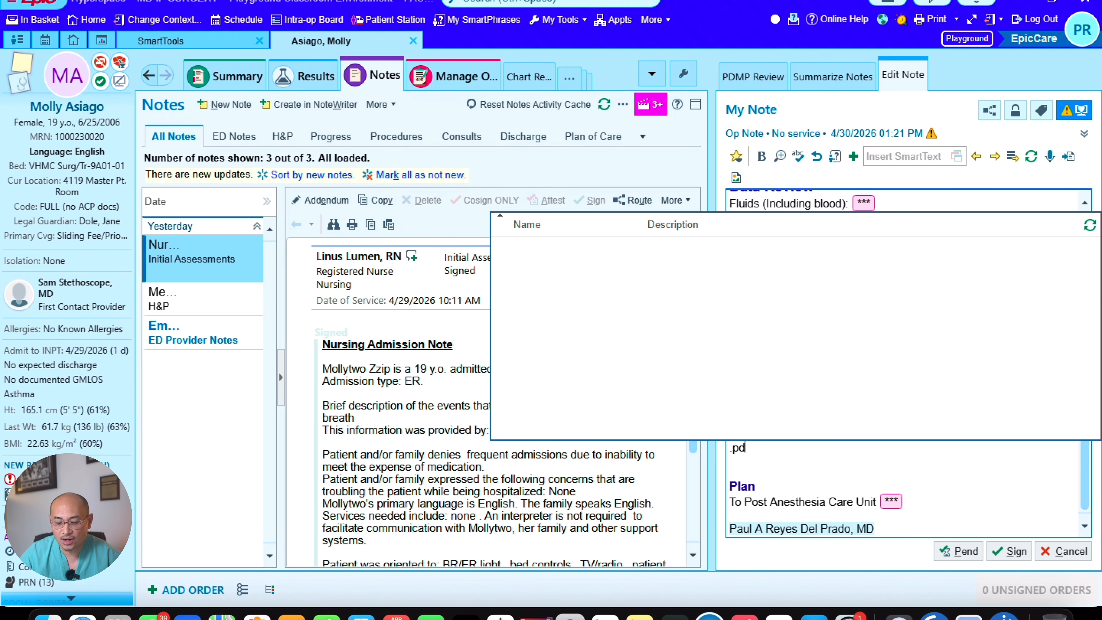
key("Return")
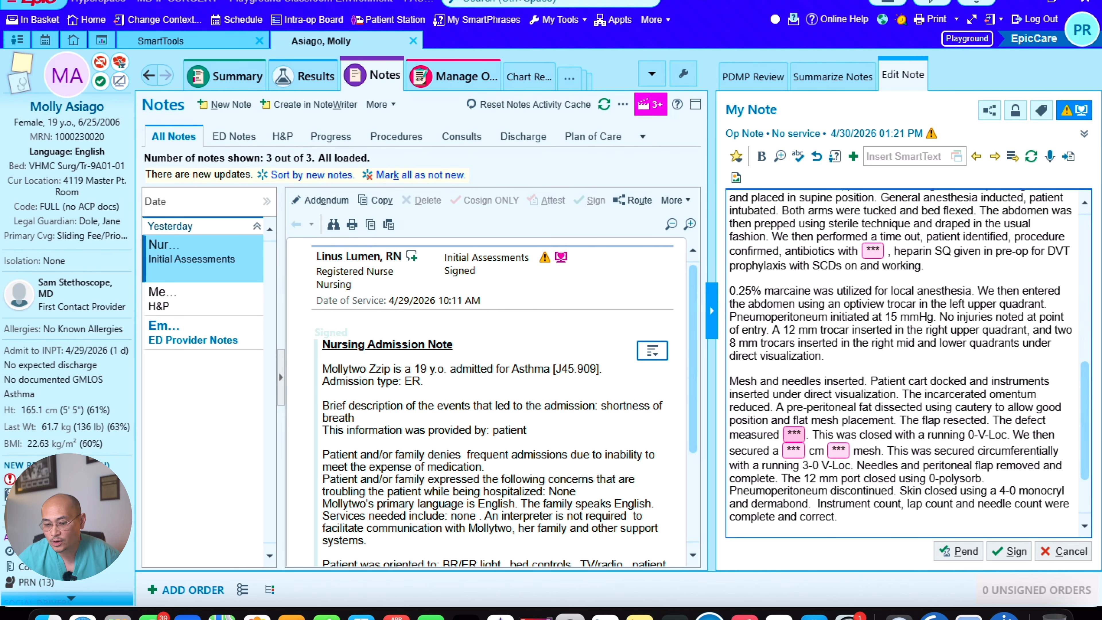
- Go through the antibiotics, defect size and mesh wildcards in the operative details, and discard the unsaved Op Note
scroll(903, 363, "up", 2)
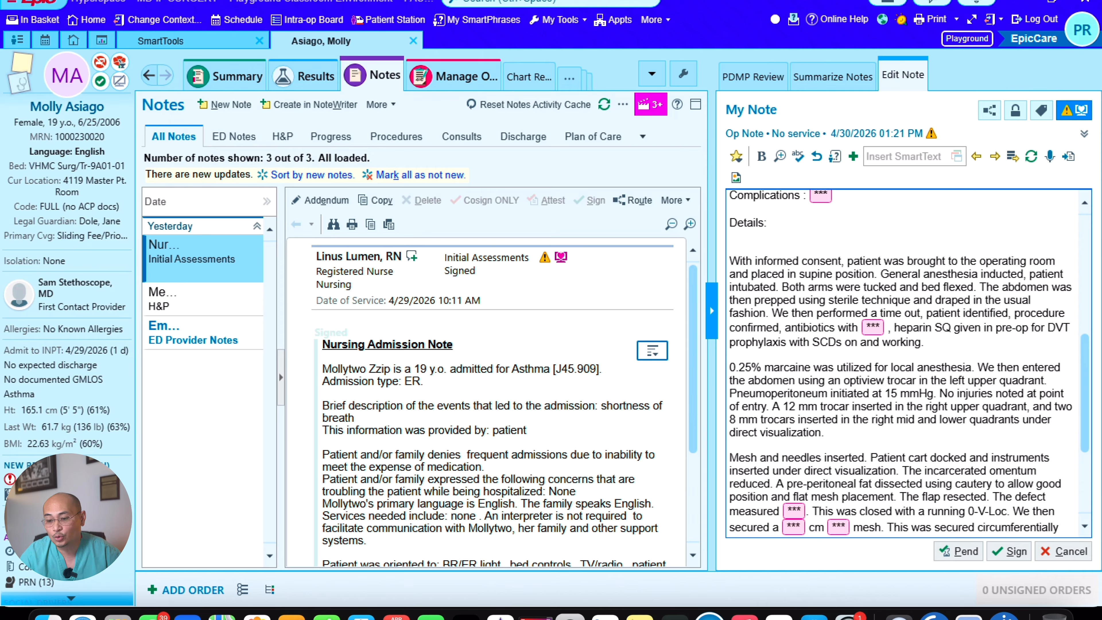
key("F2")
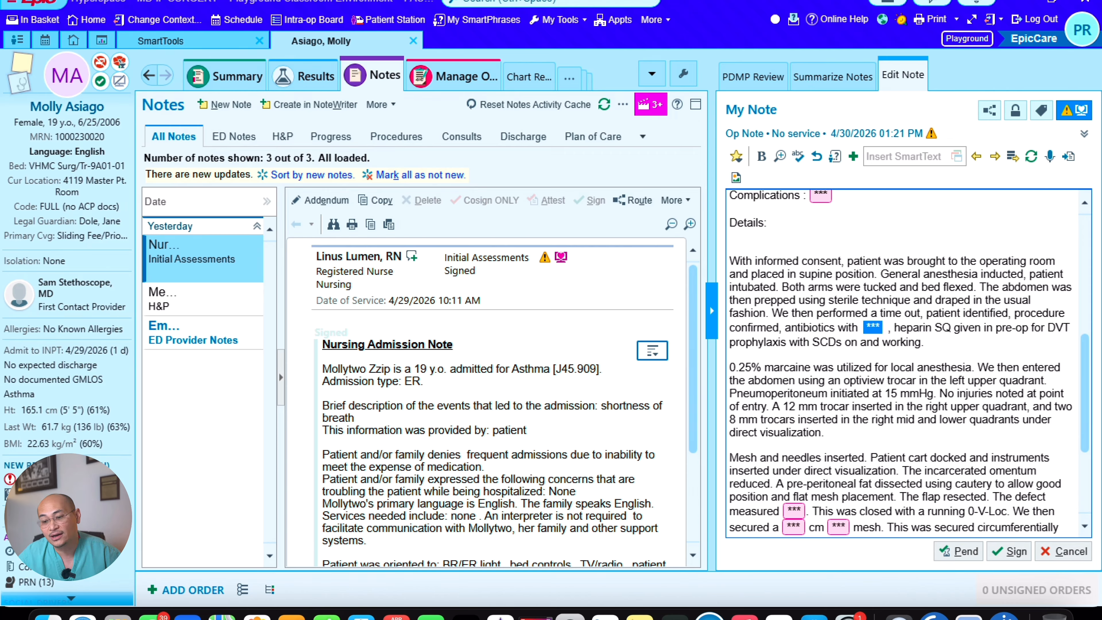
scroll(903, 364, "down", 2)
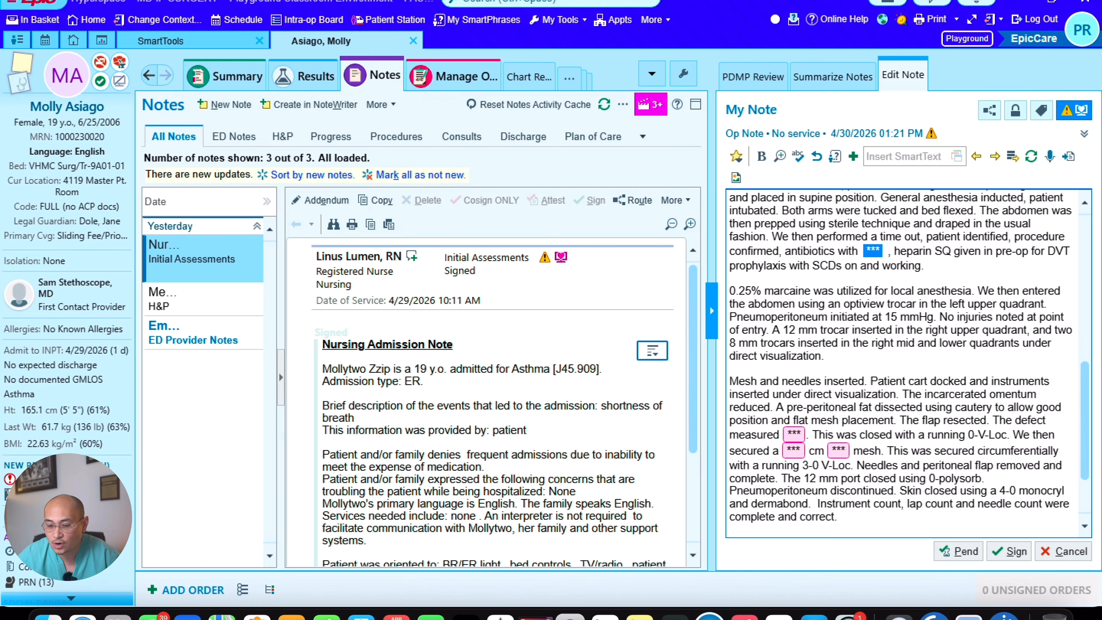
scroll(903, 363, "down", 2)
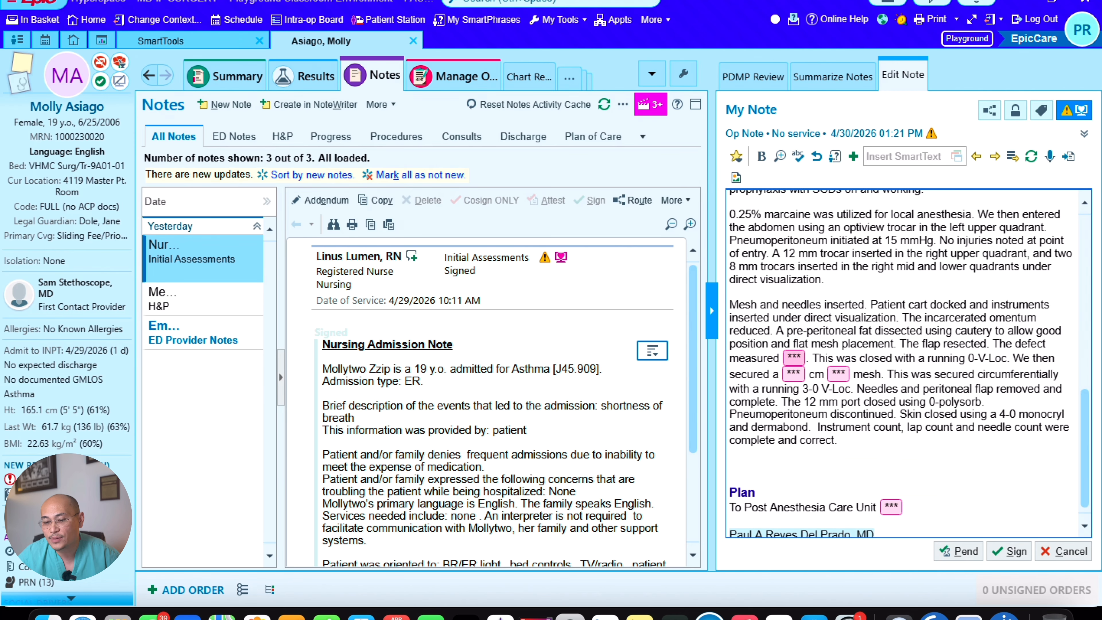
left_click(794, 358)
left_click(794, 373)
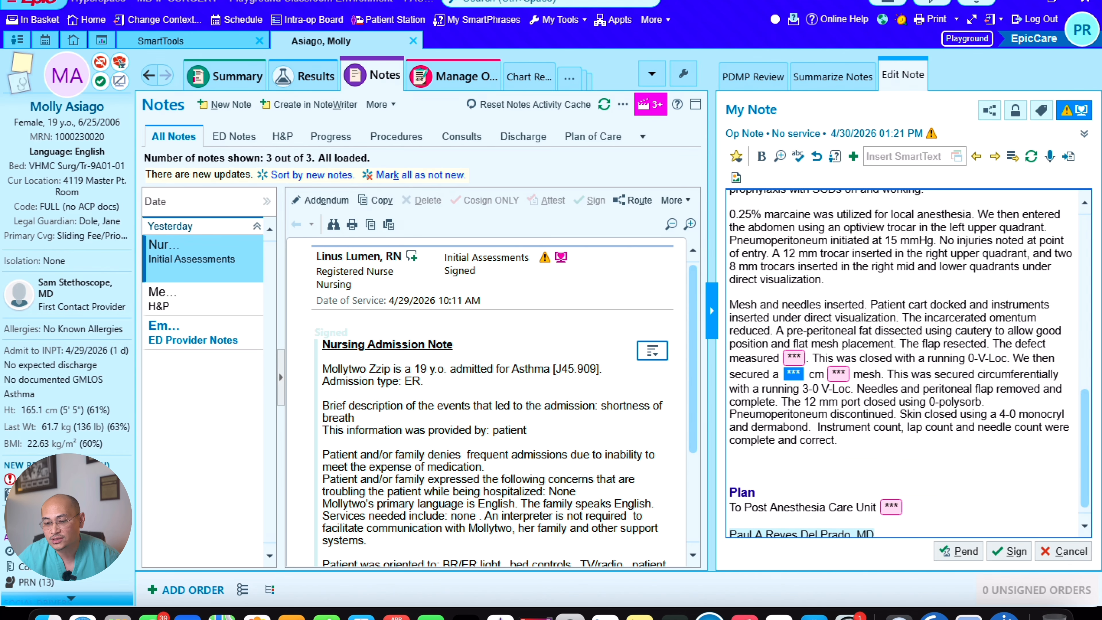
left_click(839, 374)
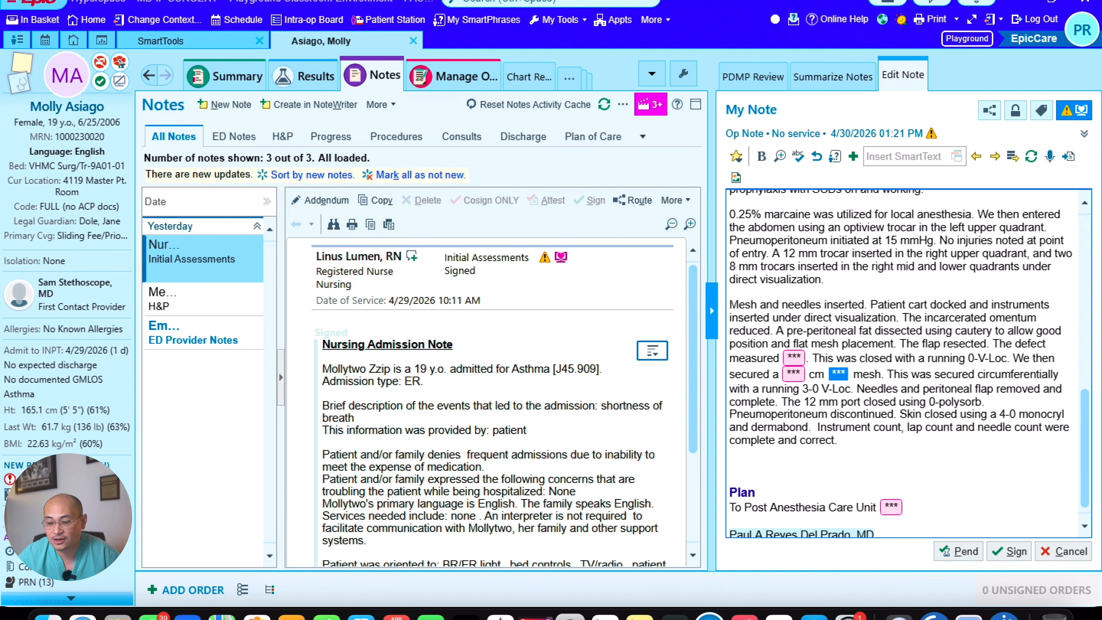
left_click(1063, 551)
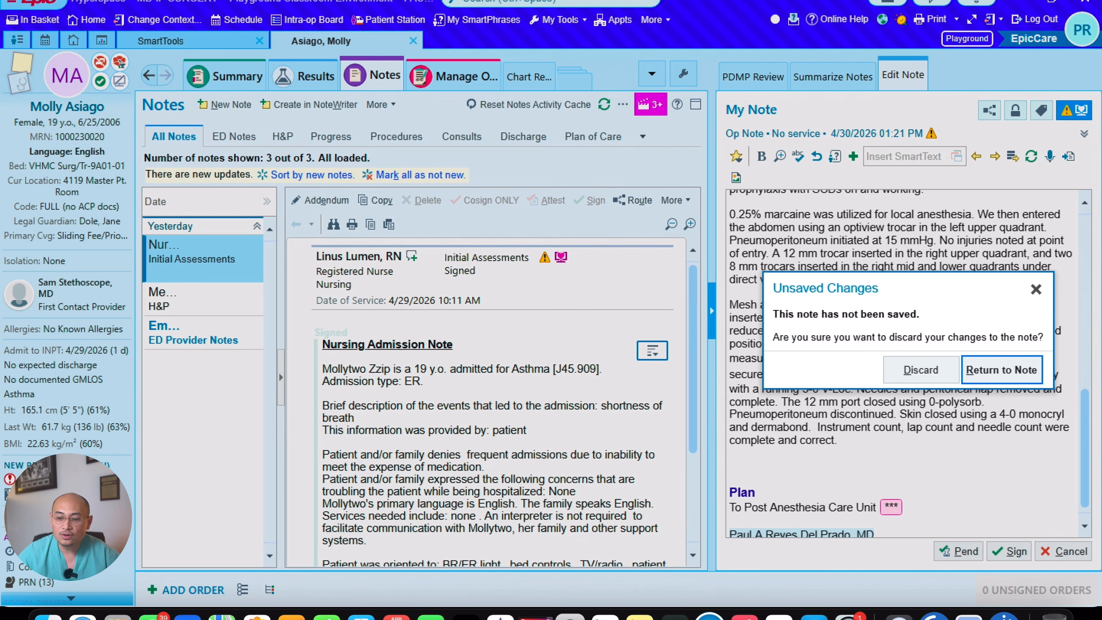
left_click(921, 369)
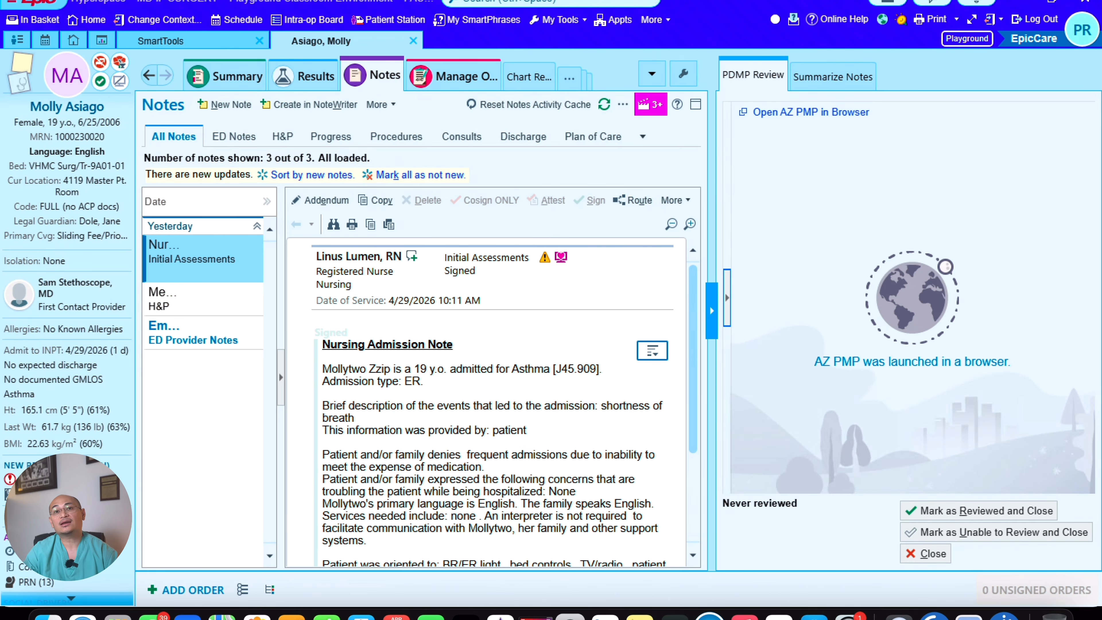